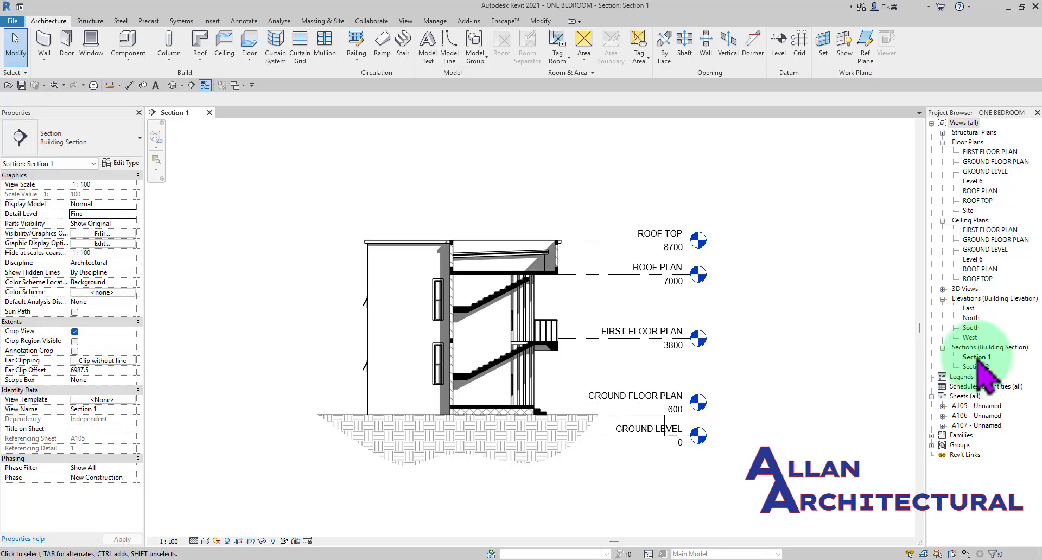
# - Open the ground floor plan to examine where the section lines cut the building, and return to Section 1
pyautogui.click(1007, 161)
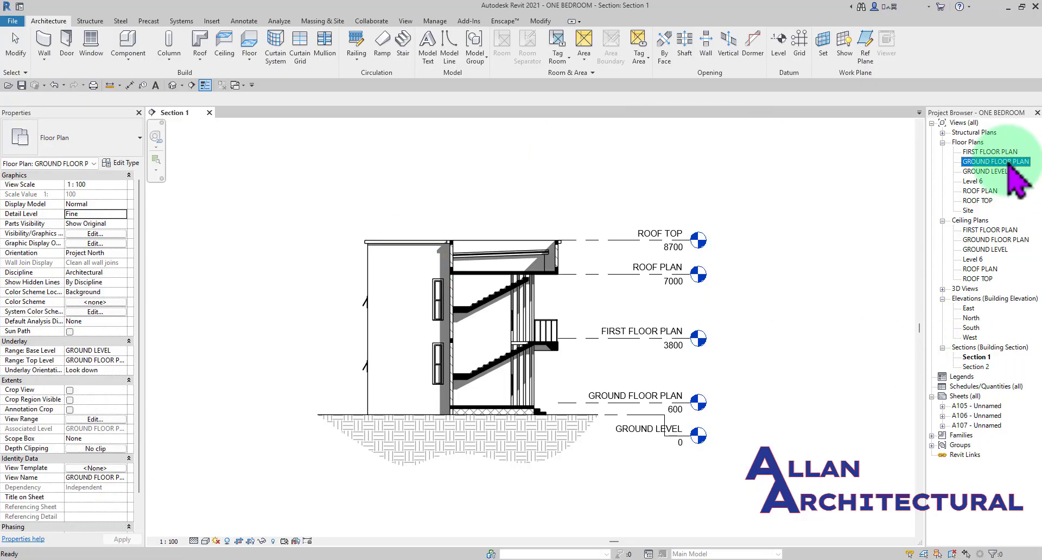
pyautogui.doubleClick(1008, 162)
pyautogui.scroll(2, 548, 312)
pyautogui.scroll(-2, 593, 298)
pyautogui.moveTo(591, 297); pyautogui.dragTo(556, 287, button='middle')
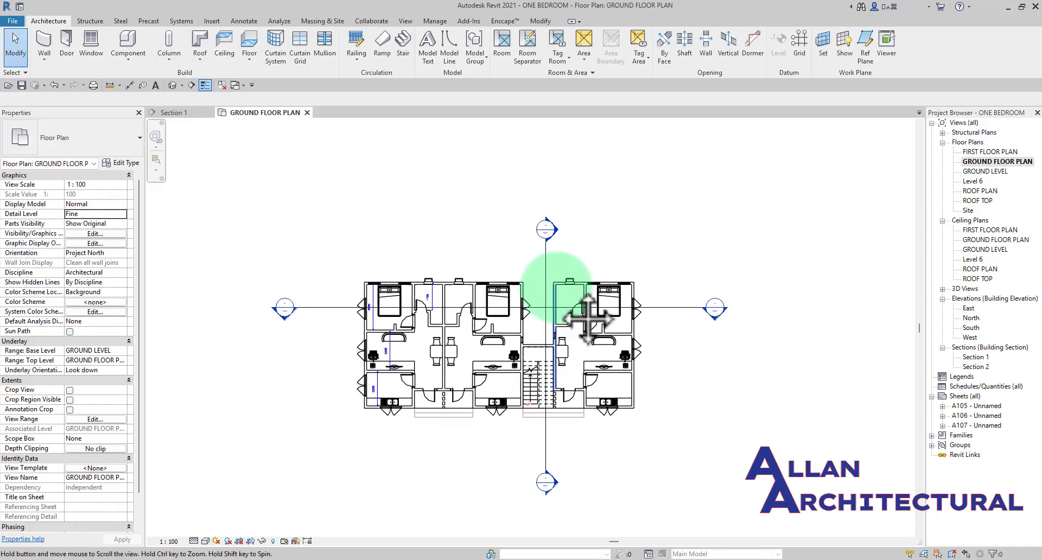
pyautogui.moveTo(588, 320); pyautogui.dragTo(588, 301, button='middle')
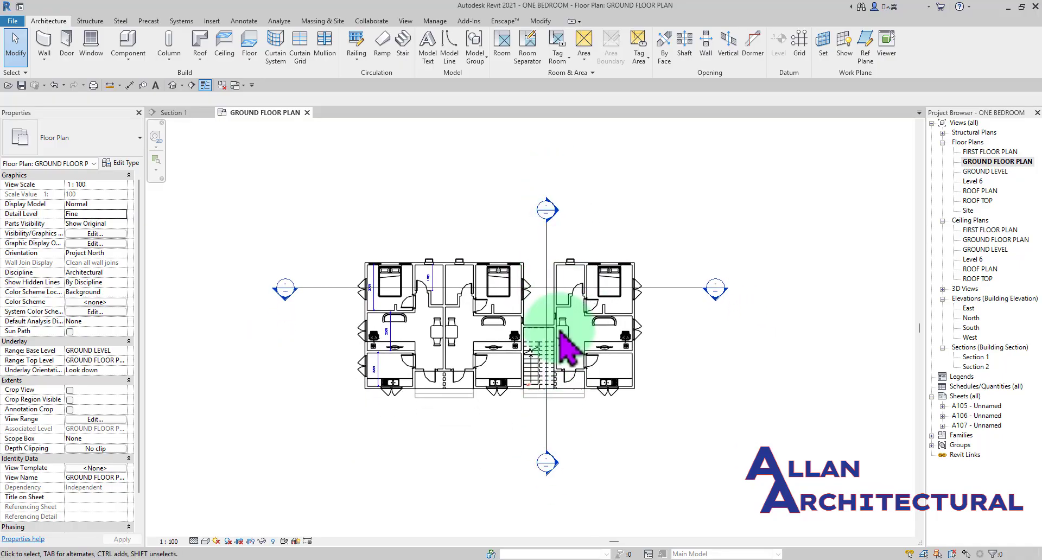
pyautogui.click(173, 112)
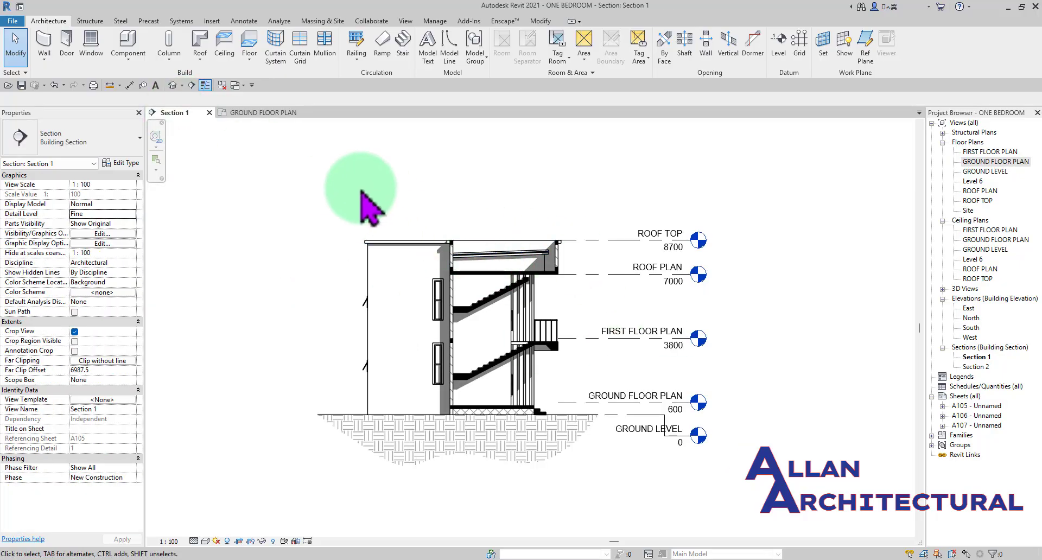
pyautogui.moveTo(381, 233); pyautogui.dragTo(412, 236, button='middle')
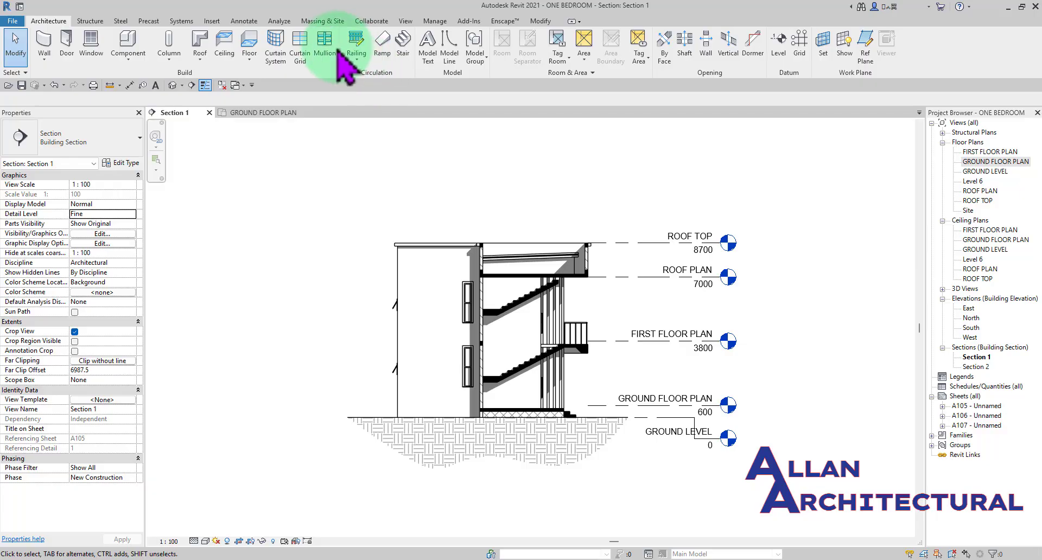
# - Create a rectangular callout in Section 1 around the inner wall junction at the roof, from above ROOF TOP to below ROOF PLAN
pyautogui.click(407, 21)
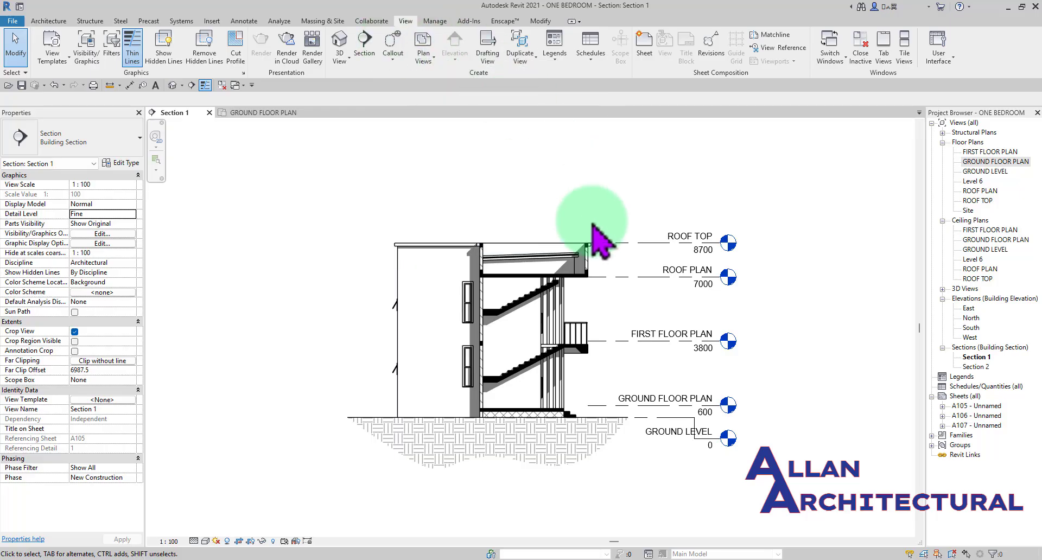
pyautogui.scroll(3, 585, 280)
pyautogui.scroll(-5, 597, 288)
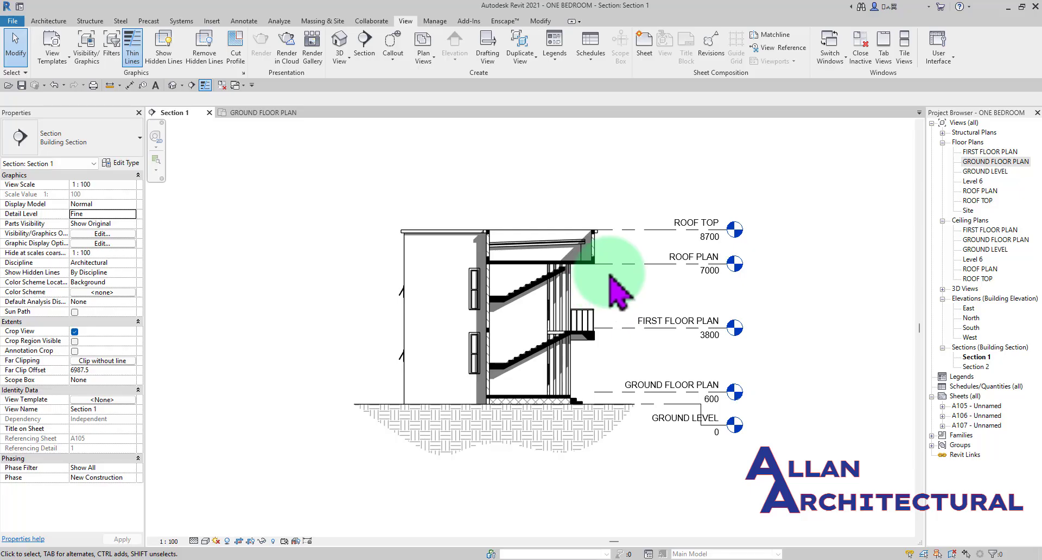
pyautogui.scroll(4, 592, 256)
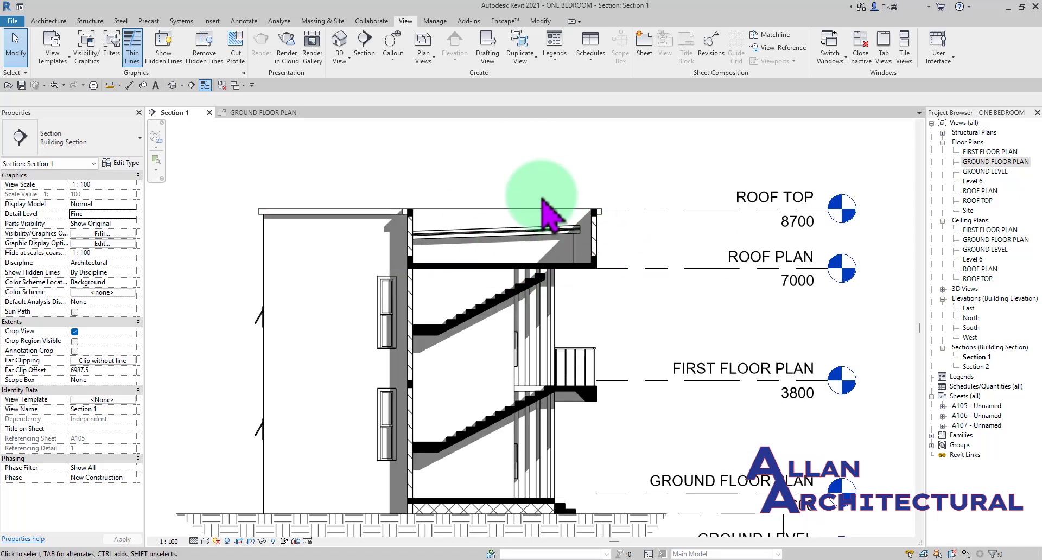
pyautogui.scroll(2, 597, 262)
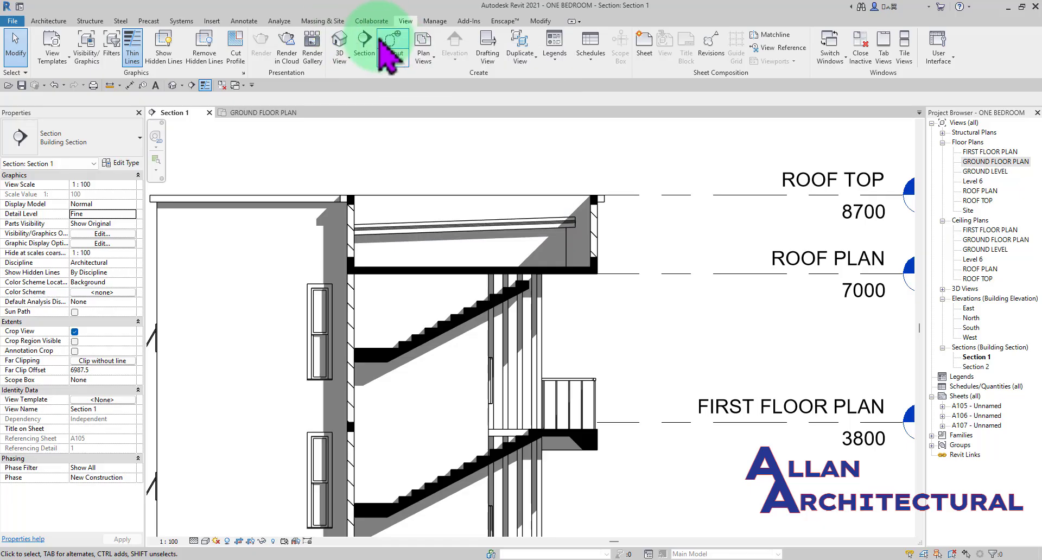
pyautogui.click(394, 61)
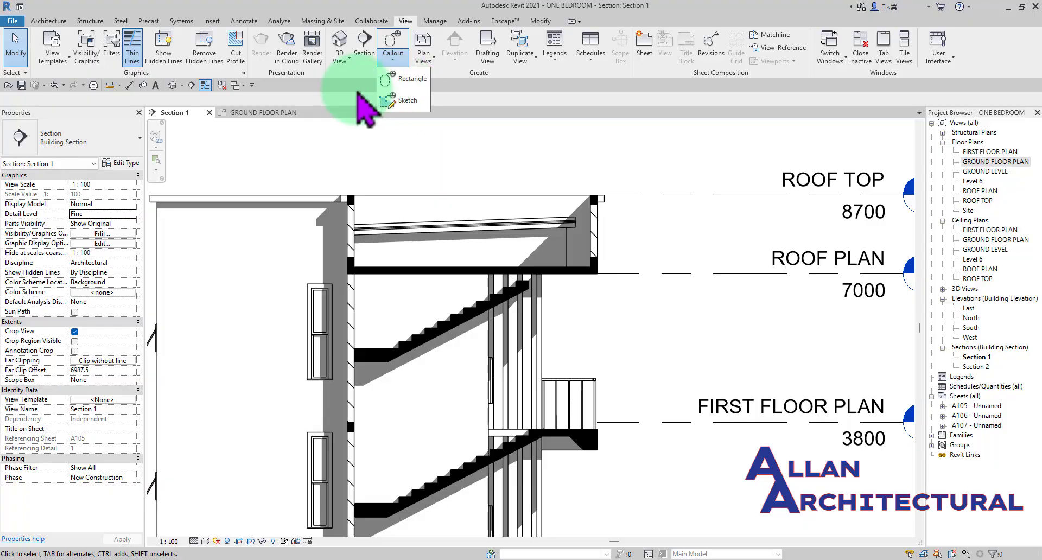
pyautogui.click(402, 86)
pyautogui.scroll(2, 570, 207)
pyautogui.scroll(-2, 537, 203)
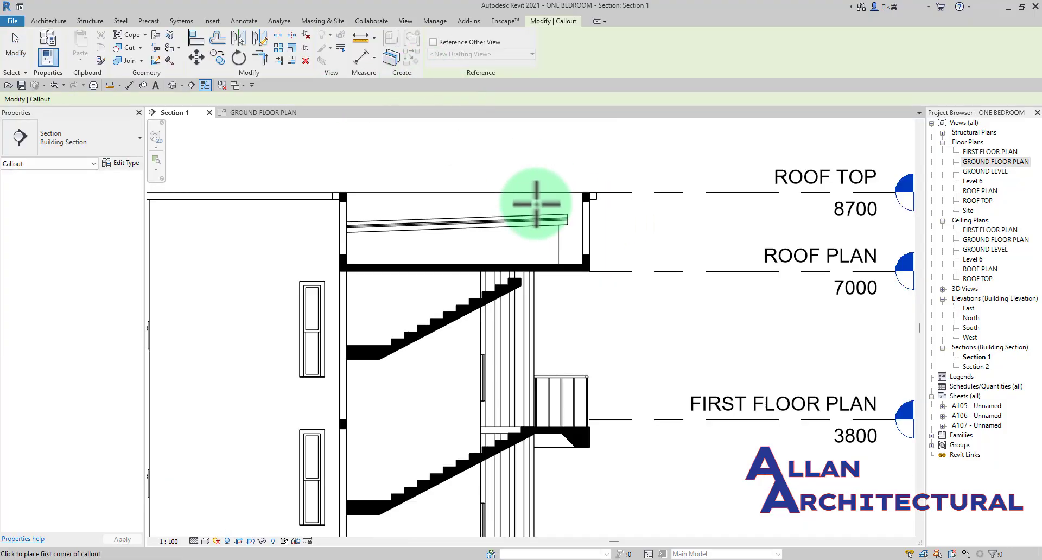
pyautogui.moveTo(534, 216)
pyautogui.mouseDown(button='middle')
pyautogui.moveTo(493, 214)
pyautogui.moveTo(543, 213)
pyautogui.moveTo(502, 198)
pyautogui.mouseUp(button='middle')
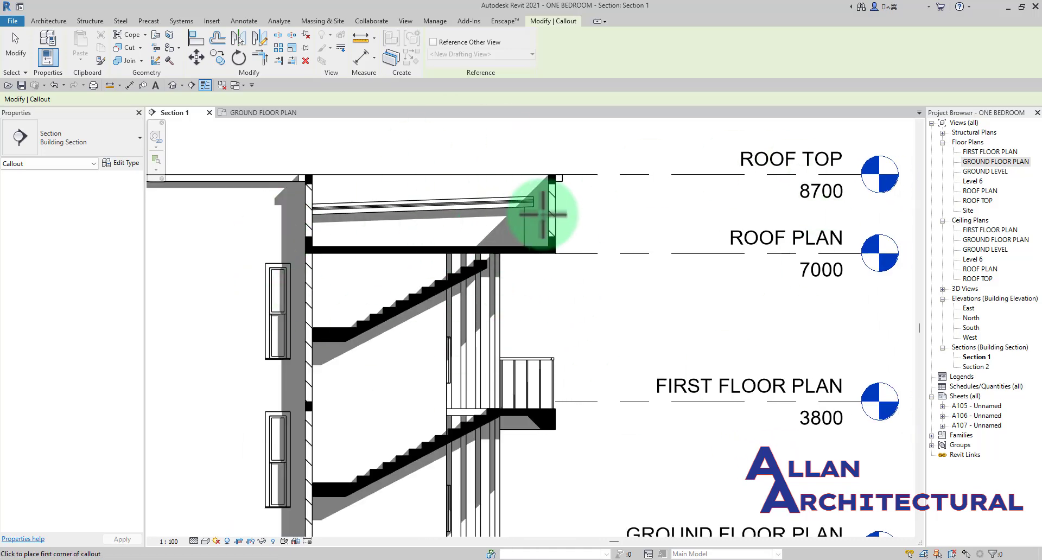
pyautogui.moveTo(557, 219); pyautogui.dragTo(534, 239, button='middle')
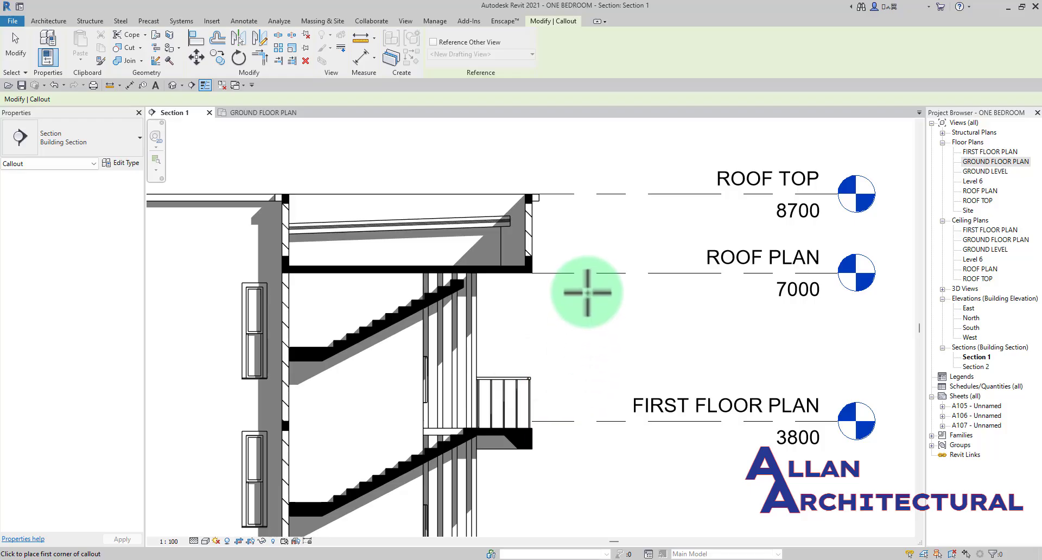
pyautogui.scroll(2, 509, 305)
pyautogui.scroll(-1, 558, 327)
pyautogui.moveTo(558, 328); pyautogui.dragTo(680, 339, button='middle')
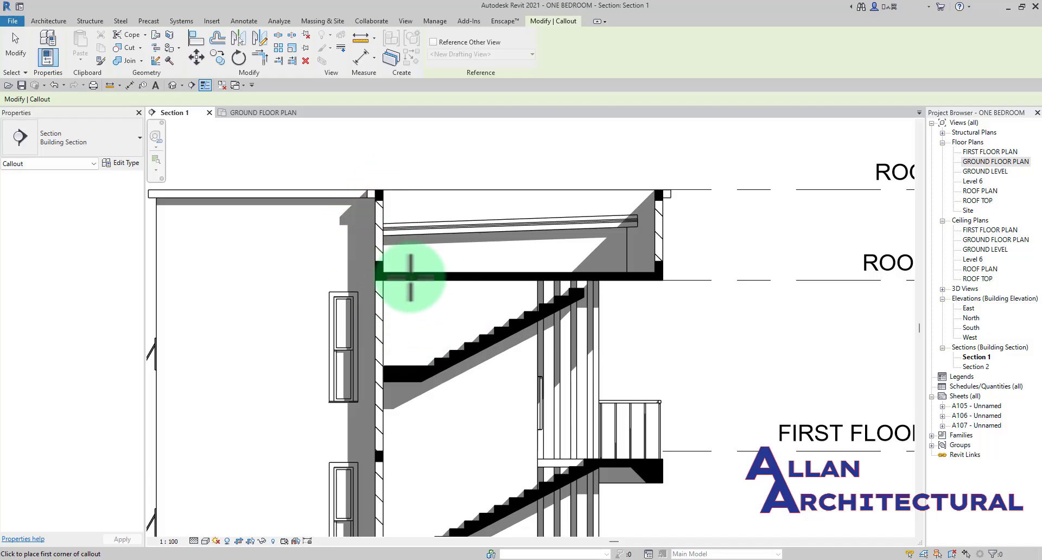
pyautogui.scroll(-1, 486, 252)
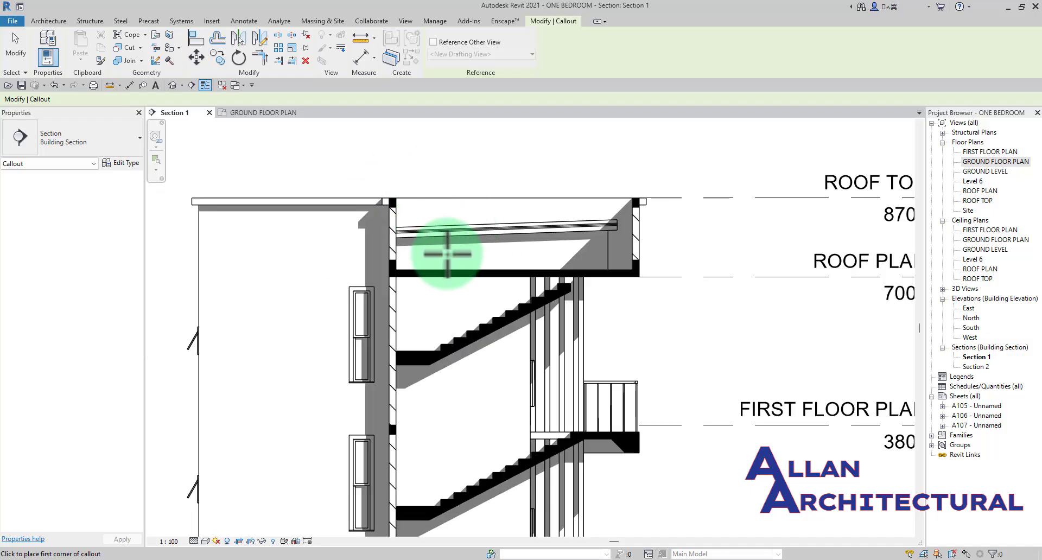
pyautogui.click(344, 178)
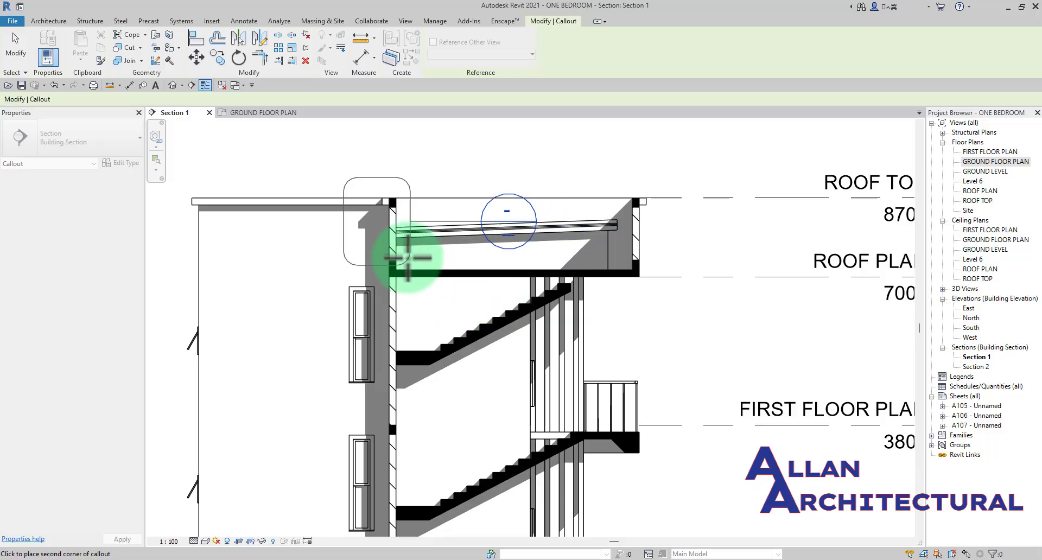
pyautogui.scroll(3, 349, 274)
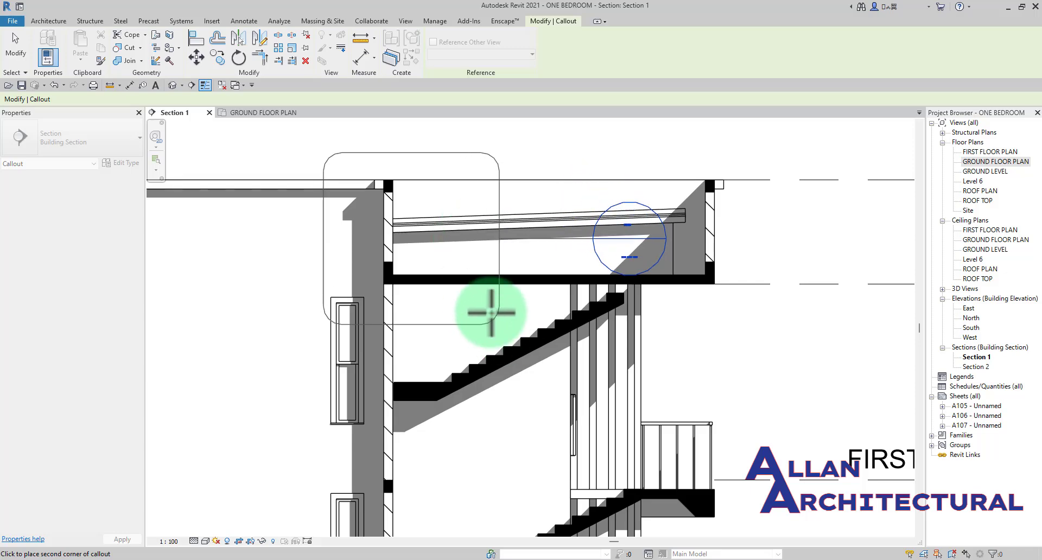
pyautogui.click(518, 325)
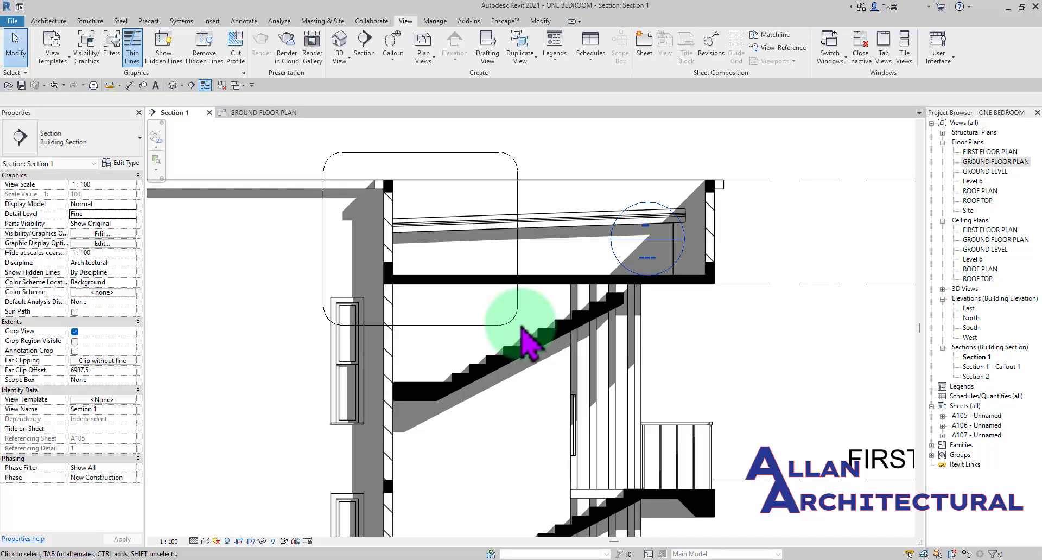
pyautogui.scroll(-4, 483, 282)
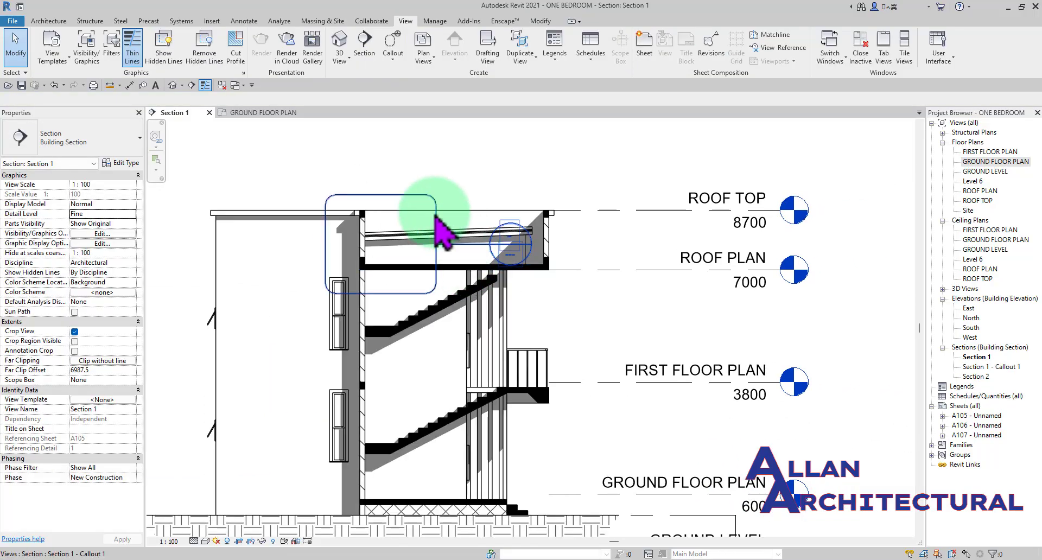
pyautogui.scroll(-2, 434, 214)
pyautogui.moveTo(446, 228); pyautogui.dragTo(488, 260, button='middle')
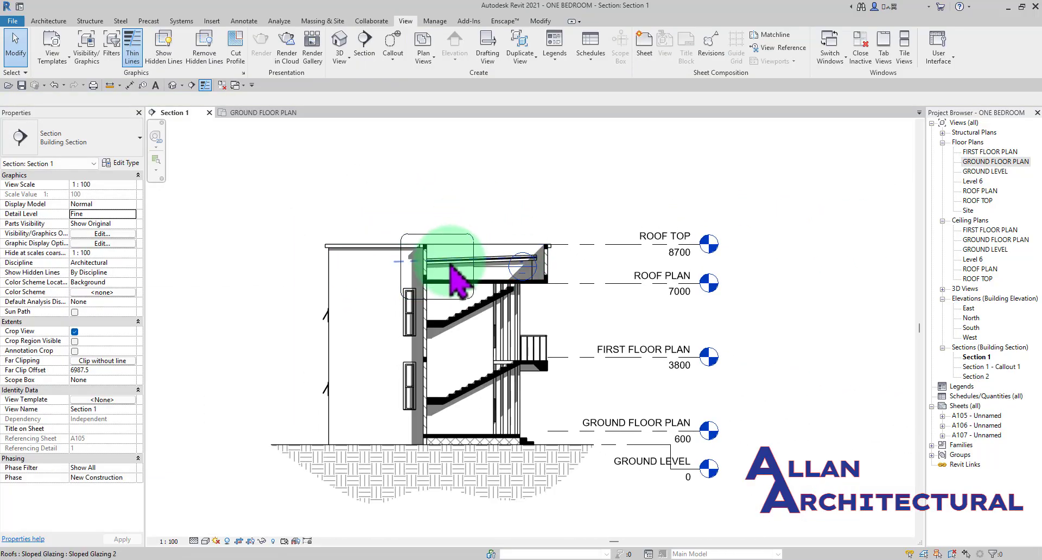
pyautogui.scroll(1, 470, 245)
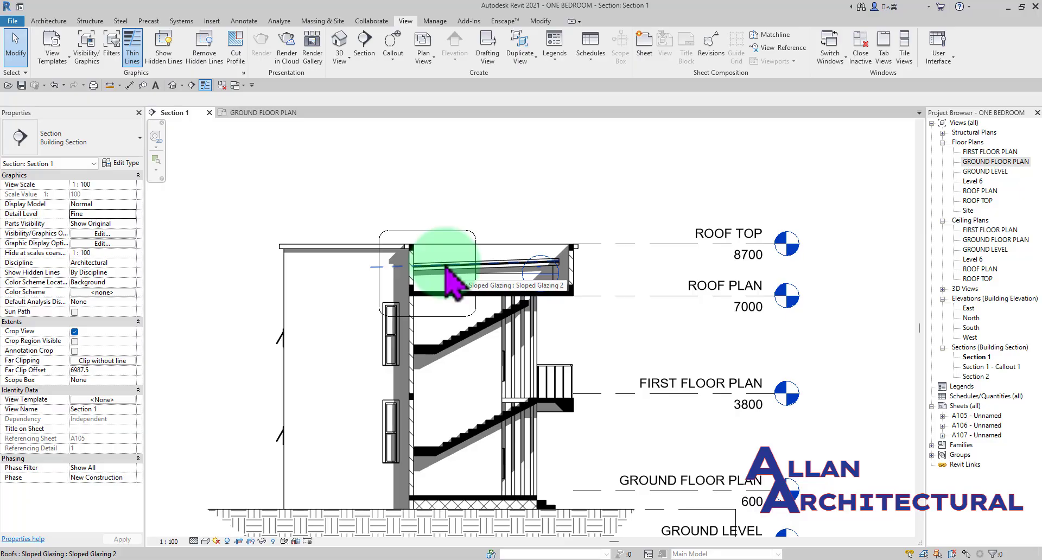
# - In the ground floor plan, draw a rectangular callout around the bedroom of the easternmost unit
pyautogui.click(255, 113)
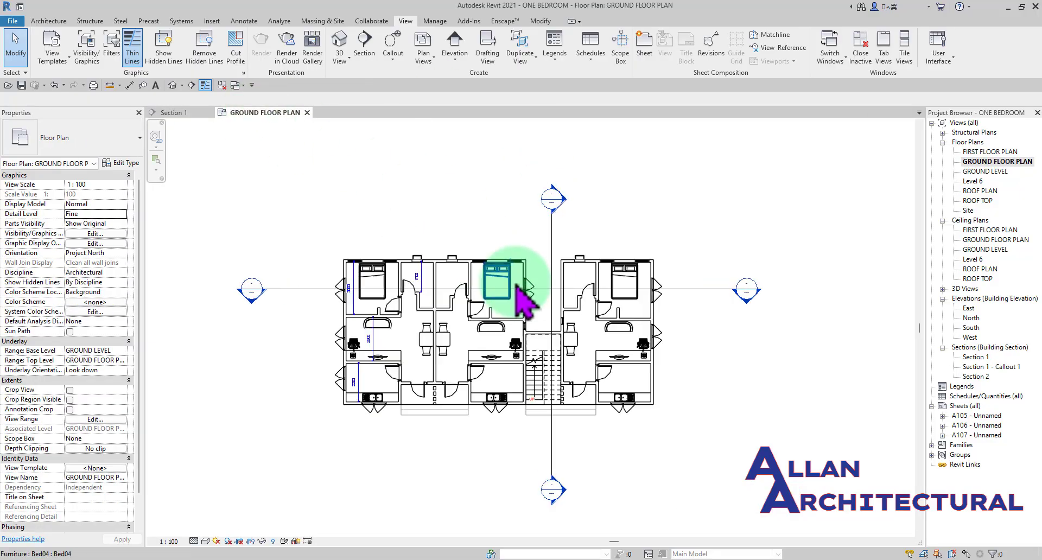
pyautogui.scroll(3, 614, 291)
pyautogui.scroll(2, 651, 304)
pyautogui.moveTo(676, 329); pyautogui.dragTo(565, 324, button='middle')
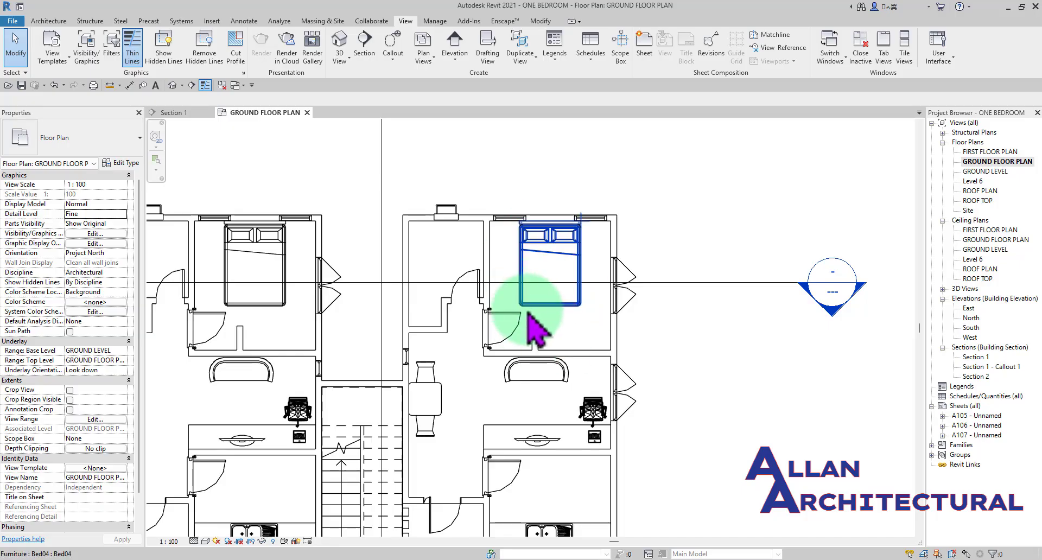
pyautogui.click(392, 46)
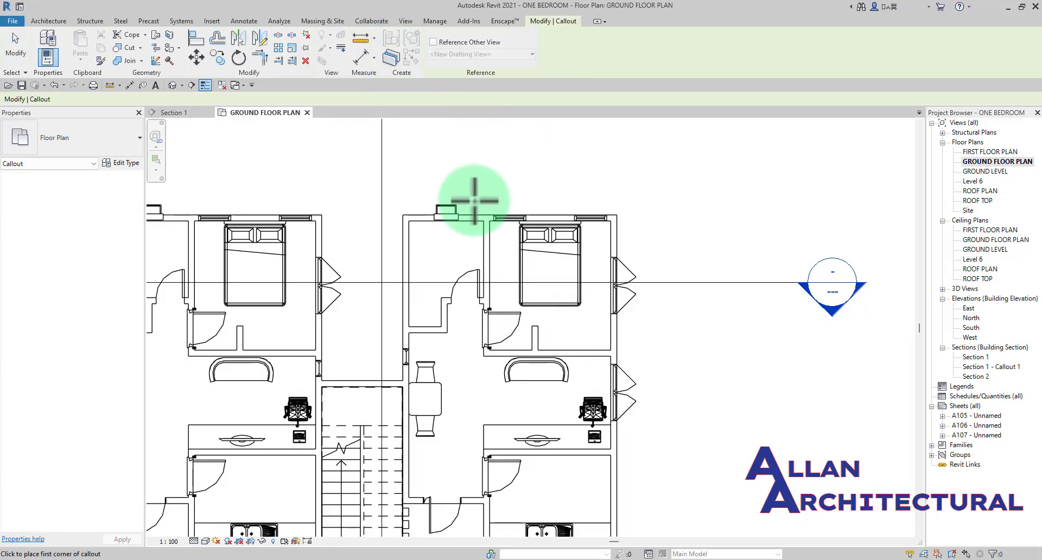
pyautogui.moveTo(474, 200); pyautogui.dragTo(637, 368)
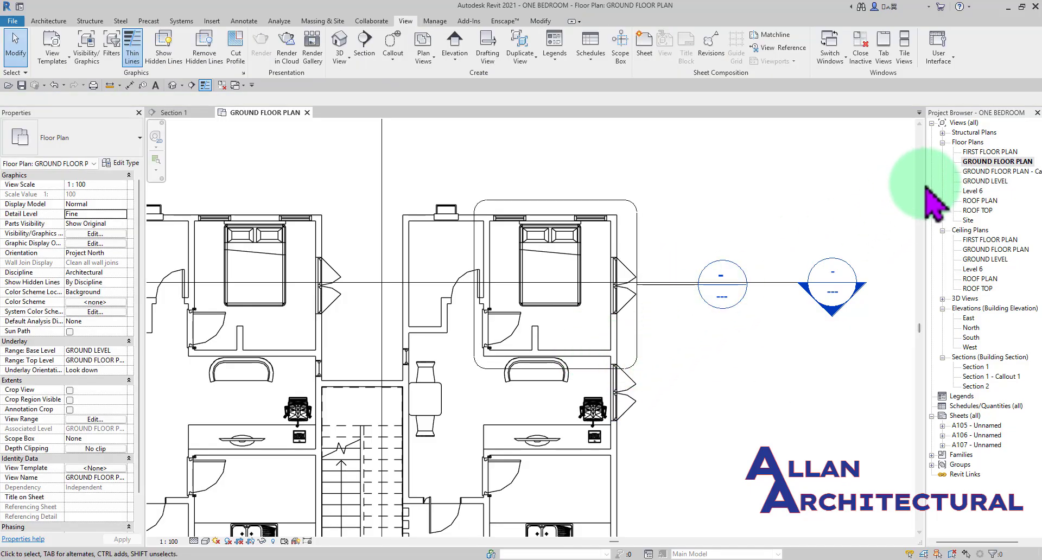
pyautogui.moveTo(924, 187); pyautogui.dragTo(908, 186)
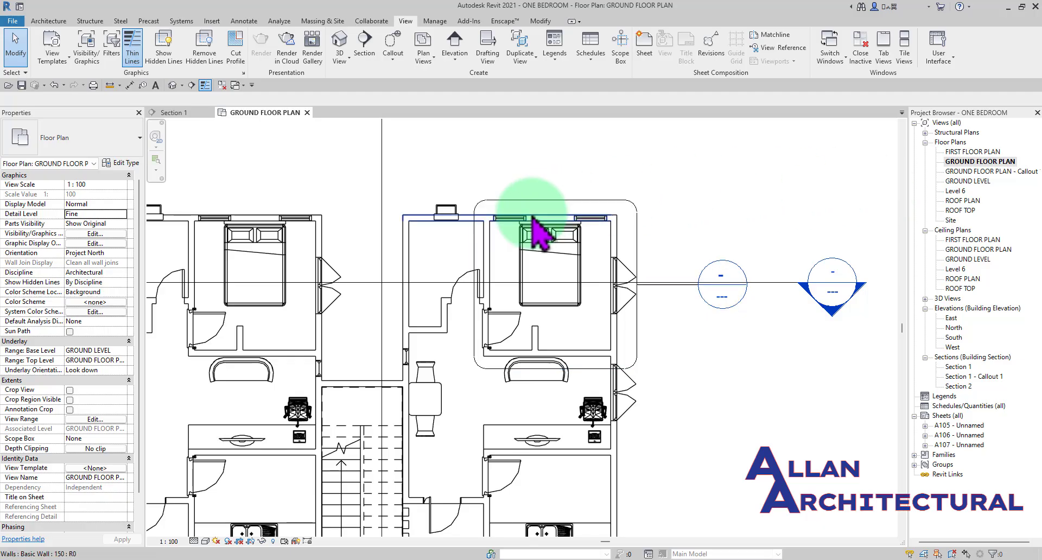
pyautogui.scroll(-2, 528, 228)
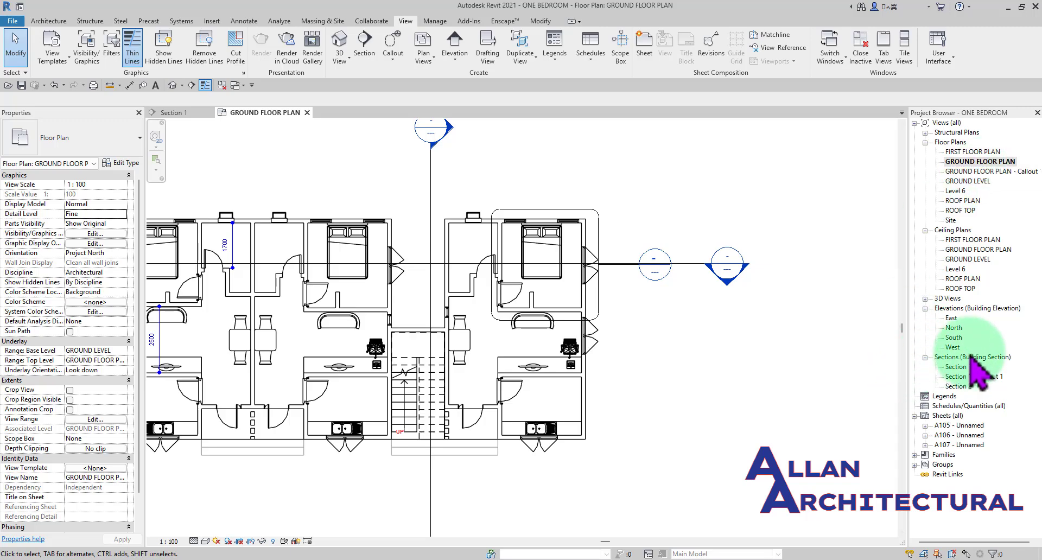
# - Delete the GROUND FLOOR PLAN - Callout 1 view and check the ground floor plan
pyautogui.click(180, 112)
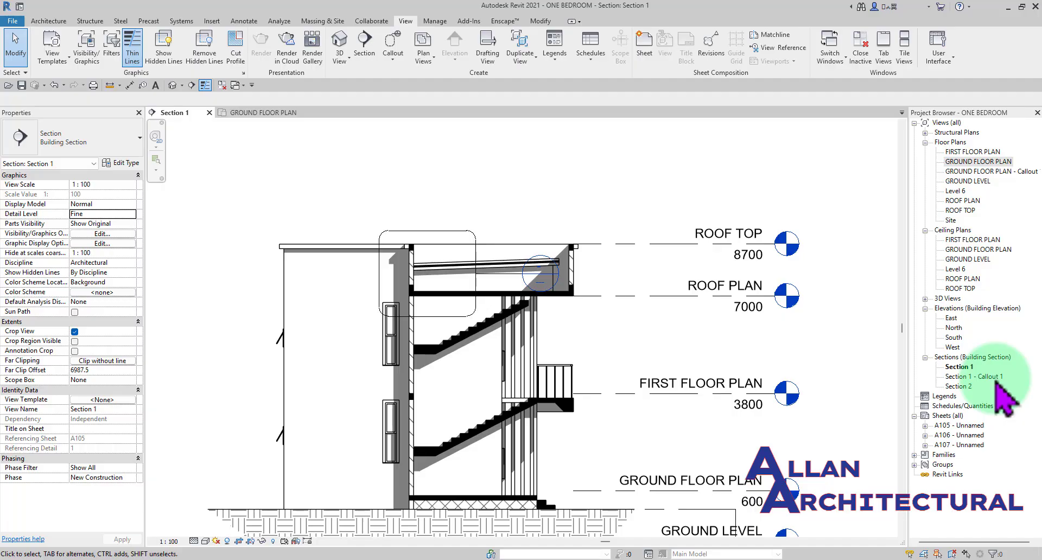
pyautogui.click(984, 172)
pyautogui.rightClick(984, 174)
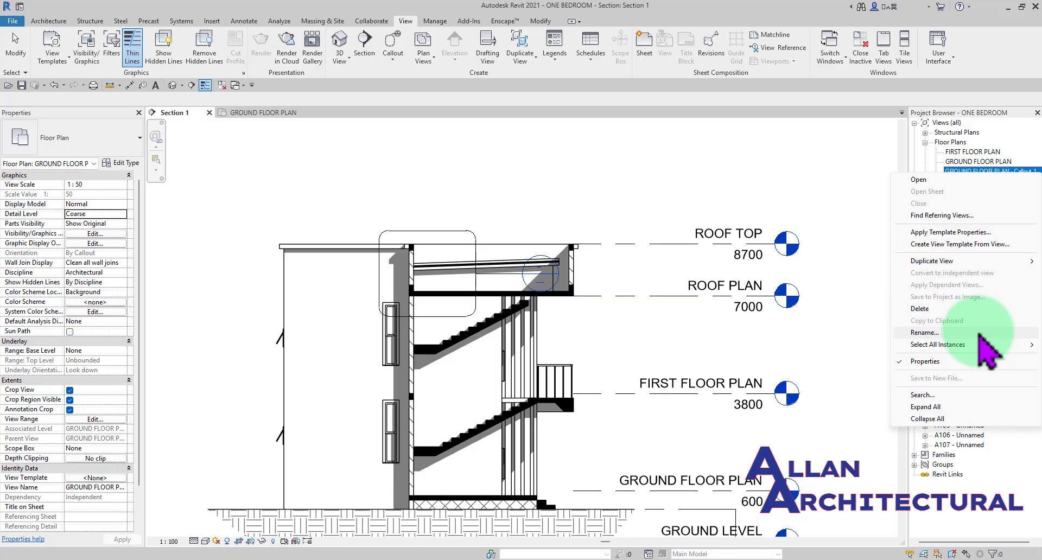
pyautogui.click(976, 311)
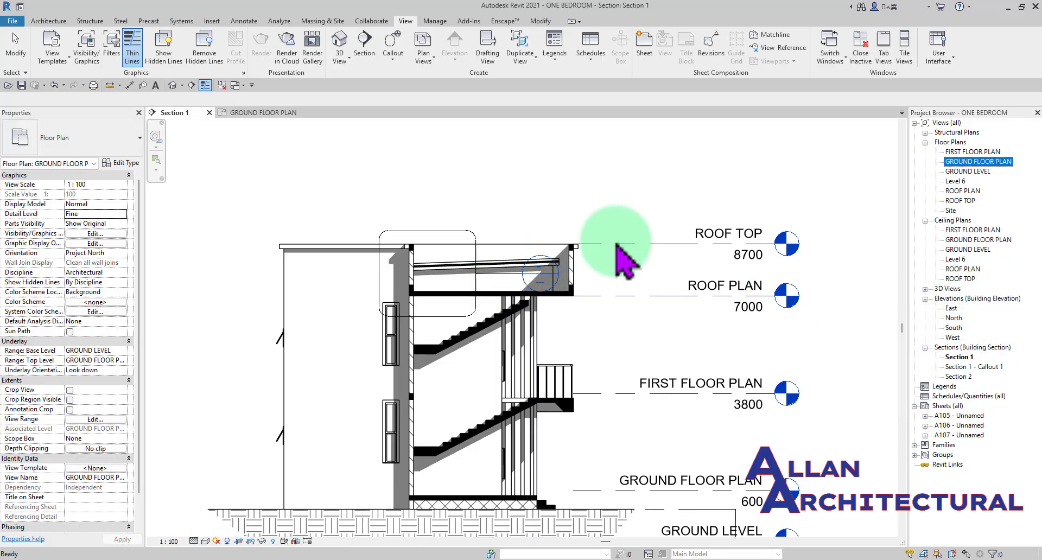
pyautogui.click(287, 113)
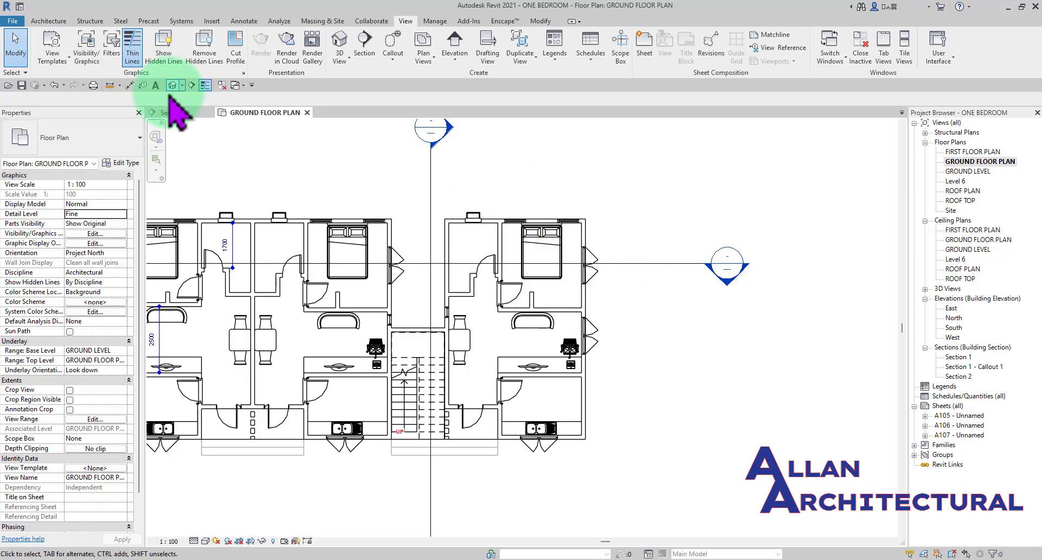
# - Narrow the roof callout boundary in Section 1 by pulling its eastern edge inward toward the wall
pyautogui.click(184, 116)
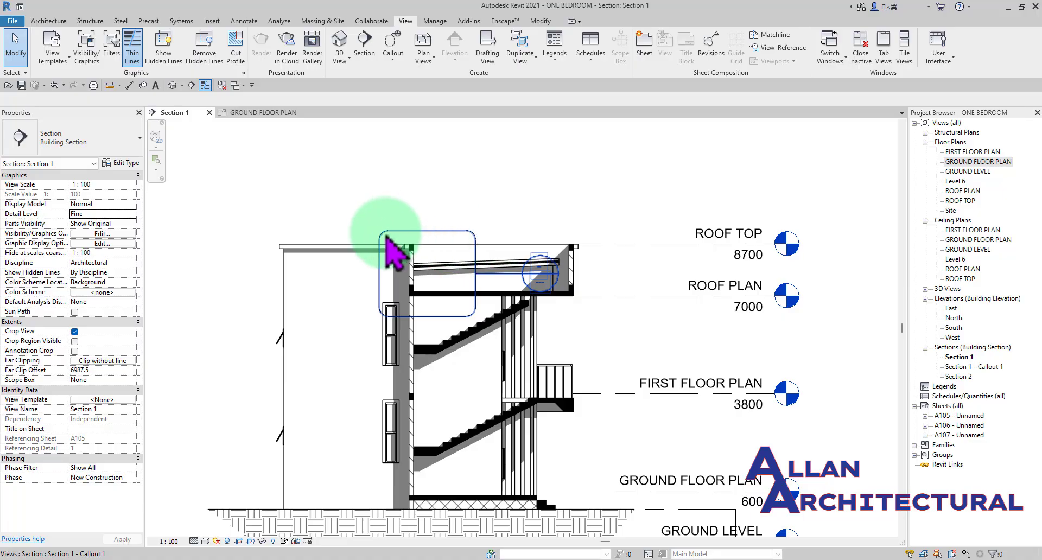
pyautogui.scroll(1, 386, 234)
pyautogui.moveTo(419, 230); pyautogui.dragTo(441, 209, button='middle')
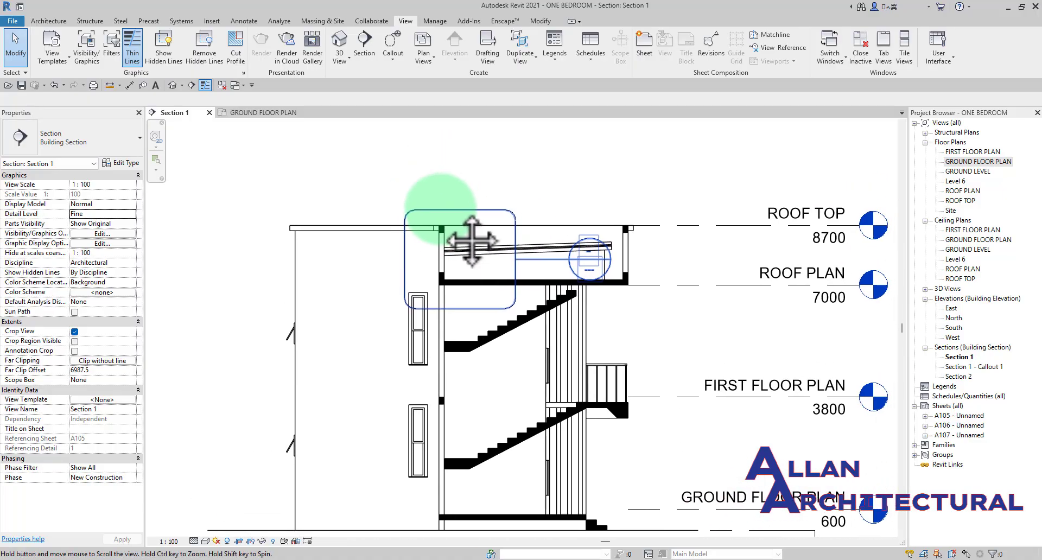
pyautogui.moveTo(472, 241); pyautogui.dragTo(441, 213, button='middle')
pyautogui.click(457, 212)
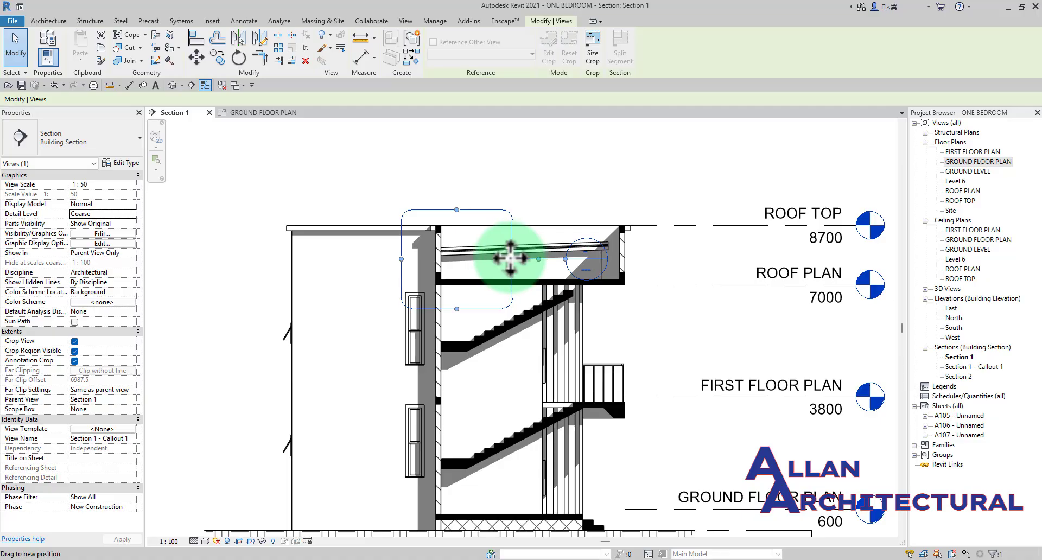
pyautogui.moveTo(510, 258); pyautogui.dragTo(490, 259)
pyautogui.click(527, 169)
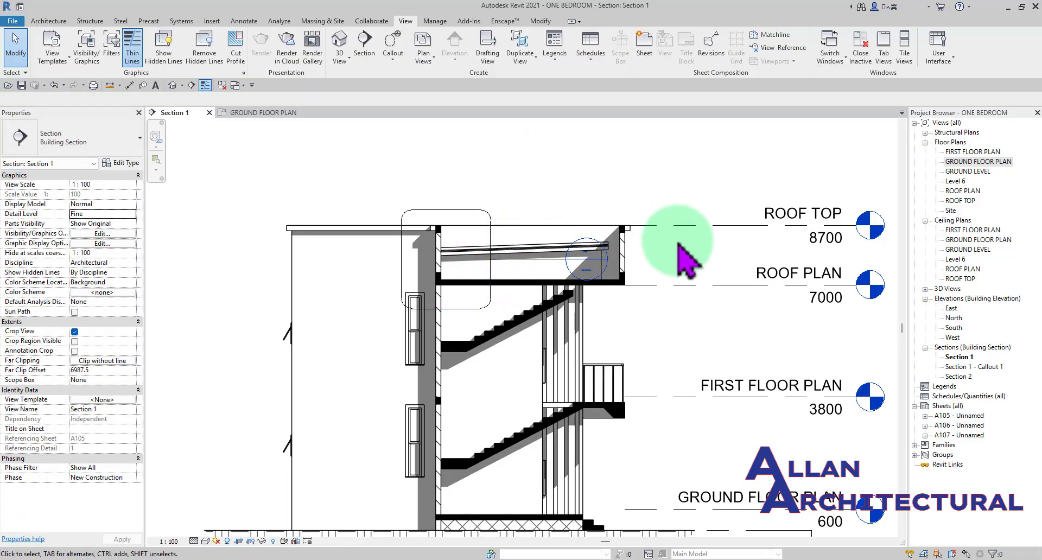
# - Open the Section 1 - Callout 1 view and place it side by side with Section 1
pyautogui.scroll(-1, 684, 250)
pyautogui.moveTo(691, 263); pyautogui.dragTo(536, 275, button='middle')
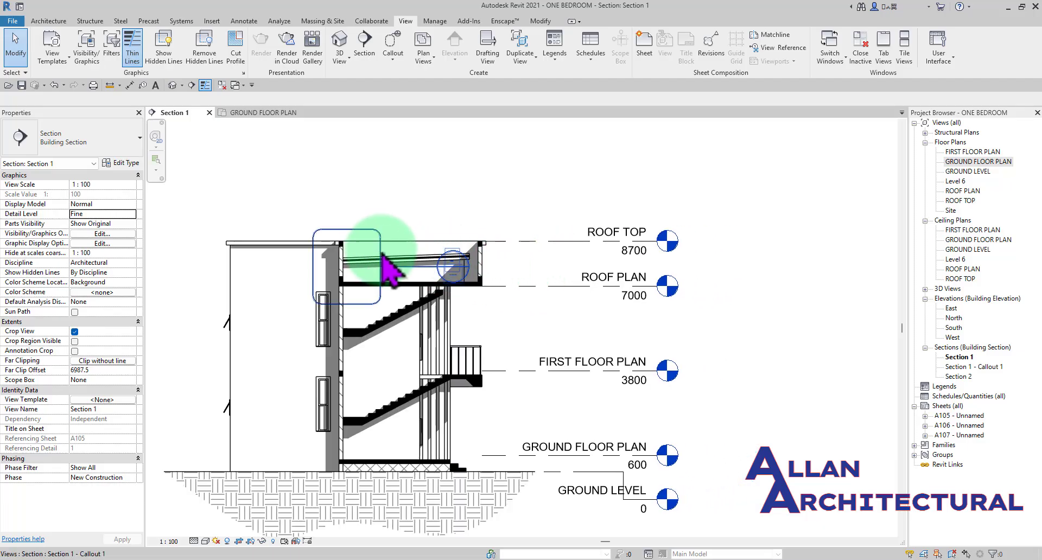
pyautogui.doubleClick(972, 367)
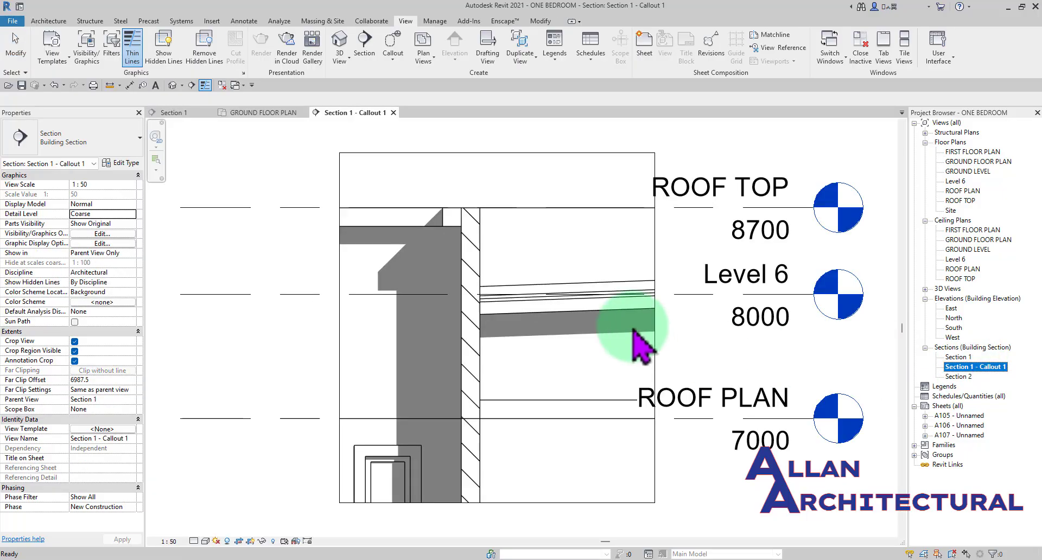
pyautogui.scroll(-2, 529, 247)
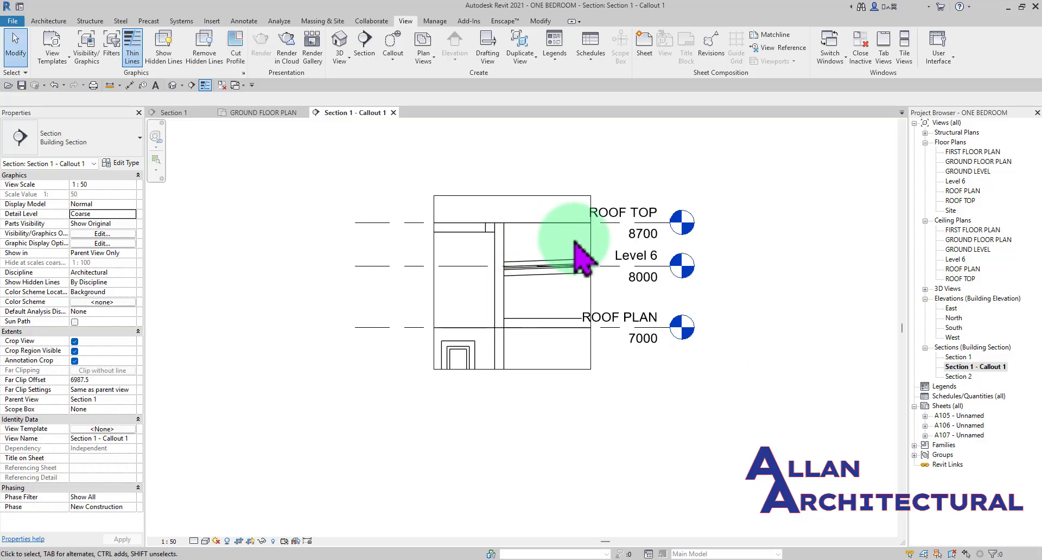
pyautogui.scroll(2, 559, 288)
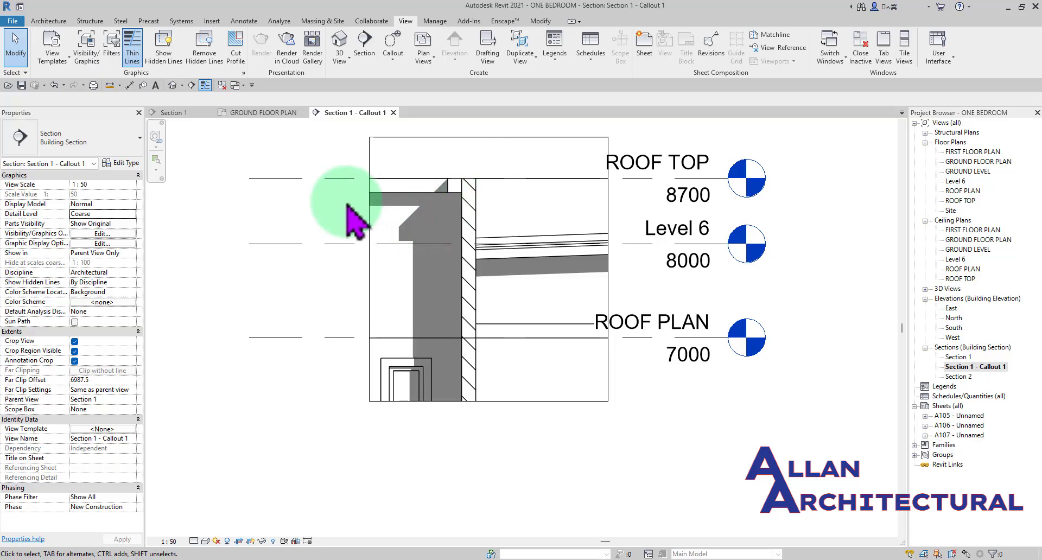
pyautogui.moveTo(347, 112); pyautogui.dragTo(985, 247)
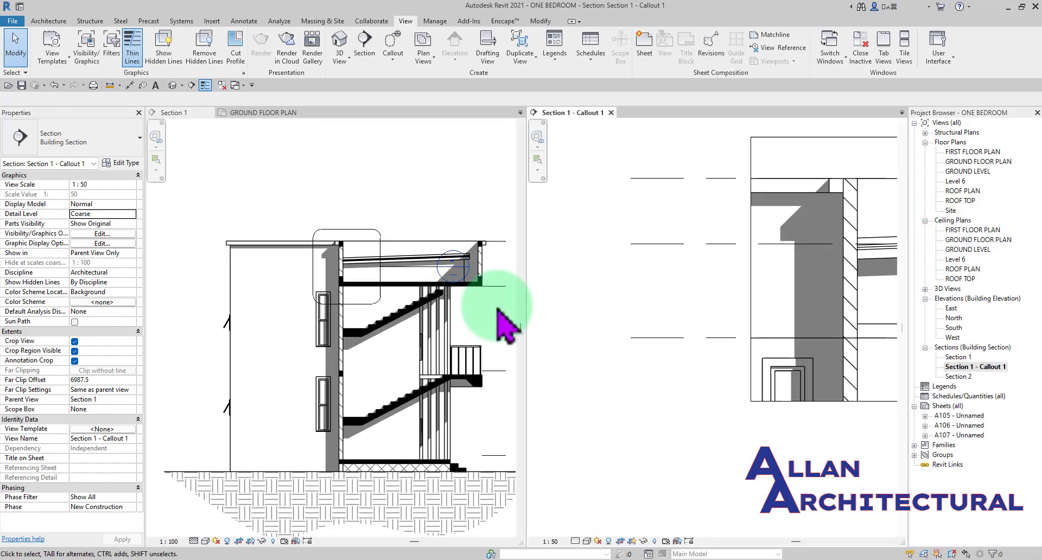
pyautogui.moveTo(740, 325); pyautogui.dragTo(723, 369, button='middle')
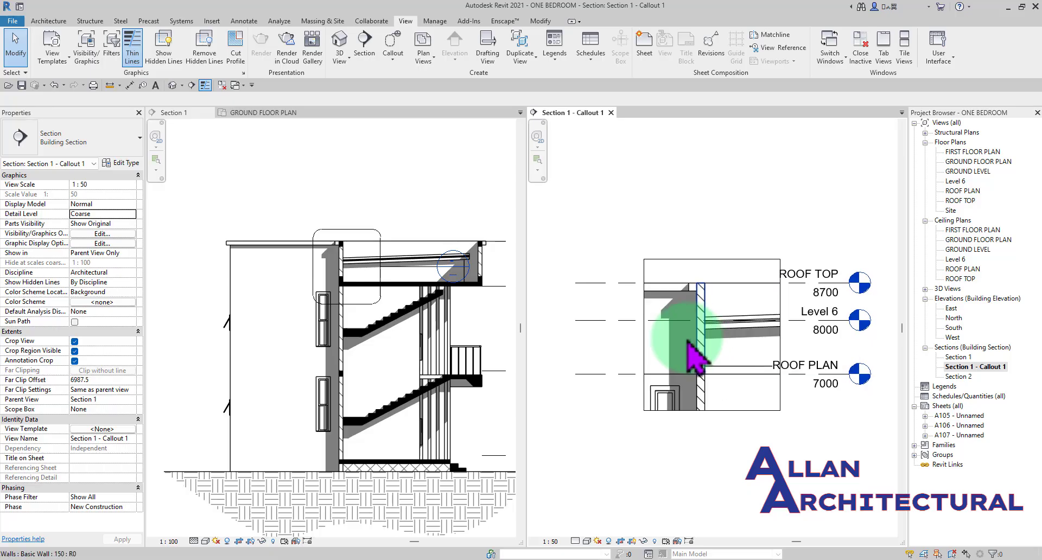
pyautogui.moveTo(379, 305); pyautogui.dragTo(372, 299, button='middle')
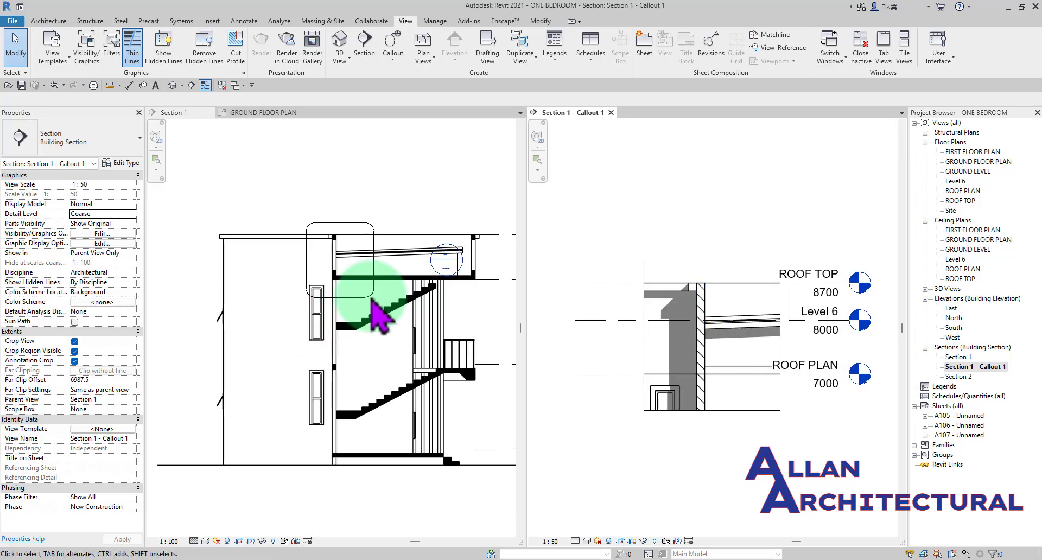
# - Stretch the roof callout's eastern edge outward in Section 1, and pull the same crop edge back toward the wall in the callout view
pyautogui.click(353, 242)
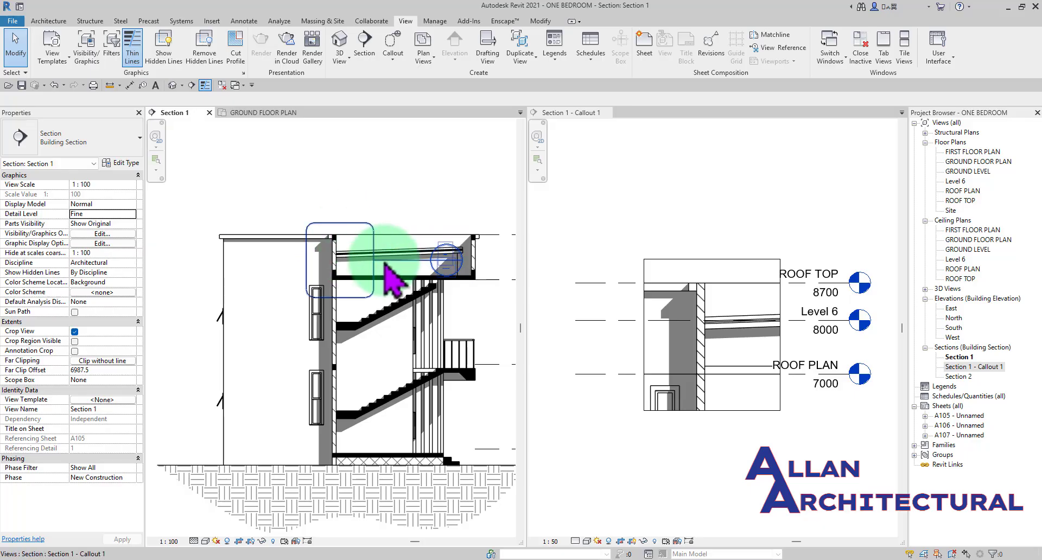
pyautogui.click(372, 242)
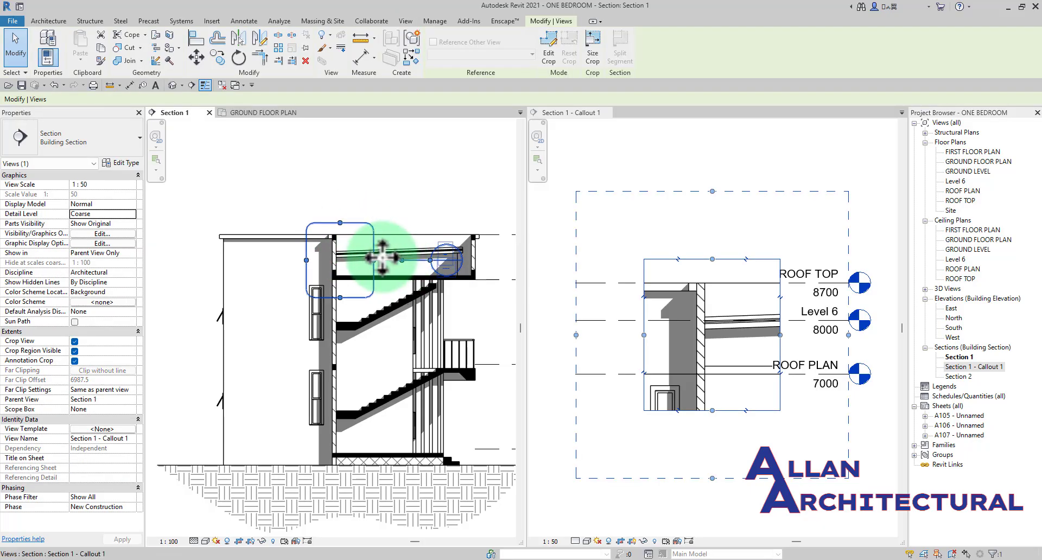
pyautogui.moveTo(373, 262); pyautogui.dragTo(414, 261)
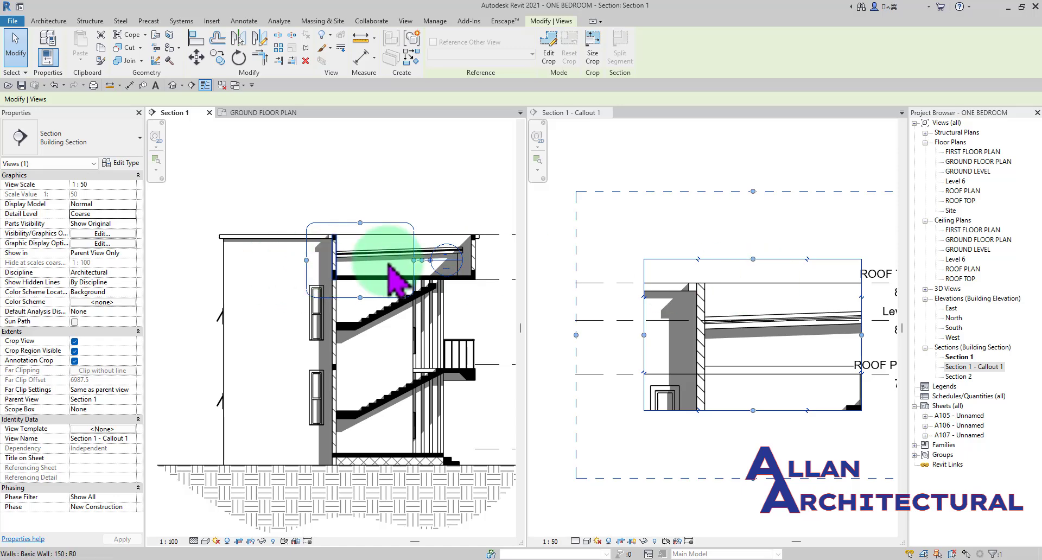
pyautogui.click(863, 337)
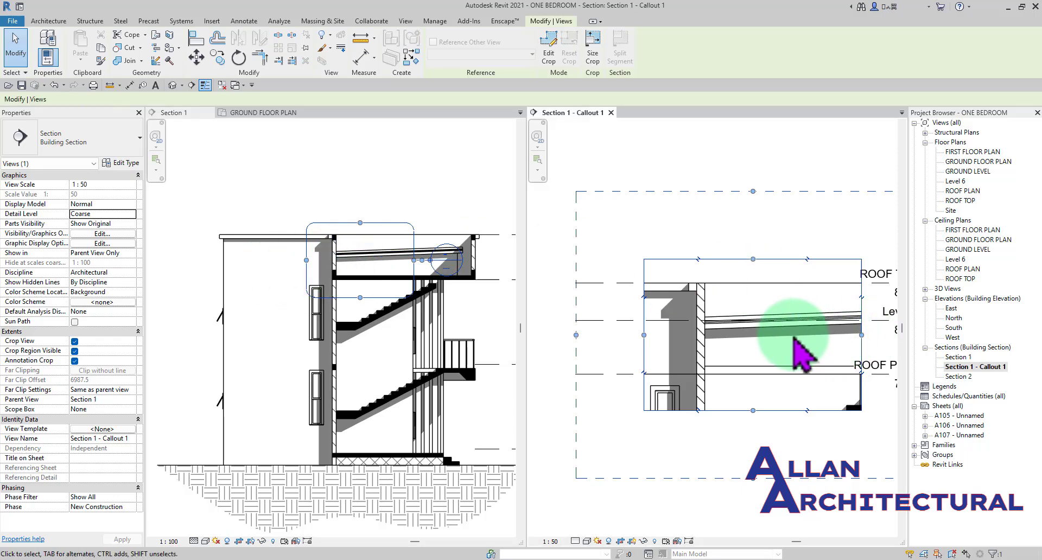
pyautogui.moveTo(863, 338); pyautogui.dragTo(751, 333)
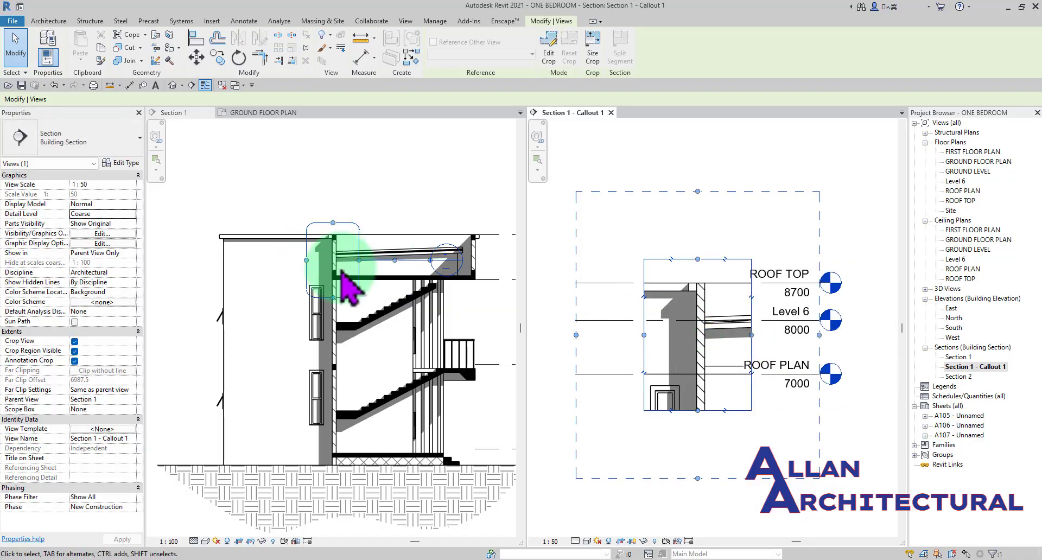
# - Adjust the callout's lower edge below ROOF PLAN in Section 1 and widen the boundary on both sides of the wall
pyautogui.click(334, 300)
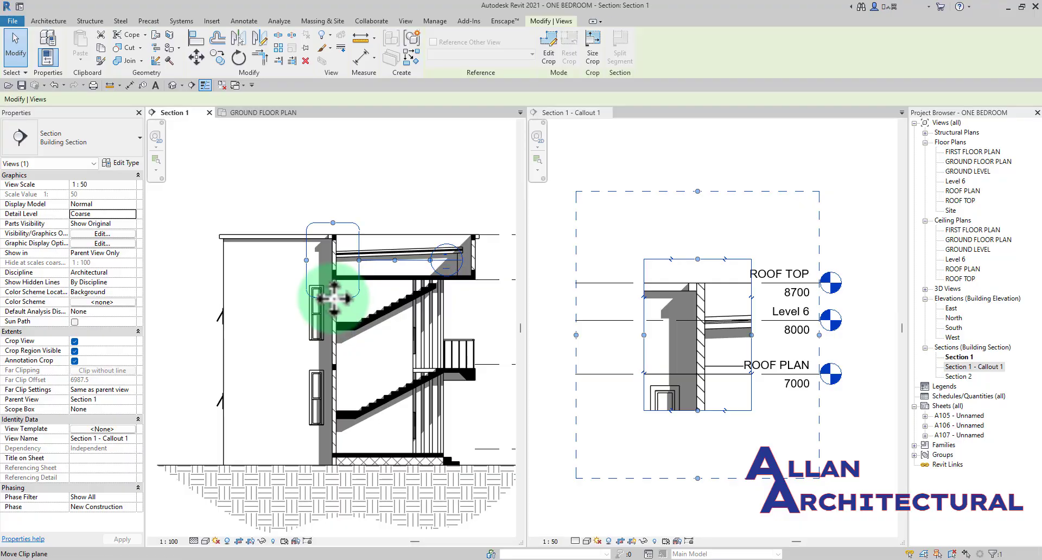
pyautogui.moveTo(333, 298); pyautogui.dragTo(333, 287)
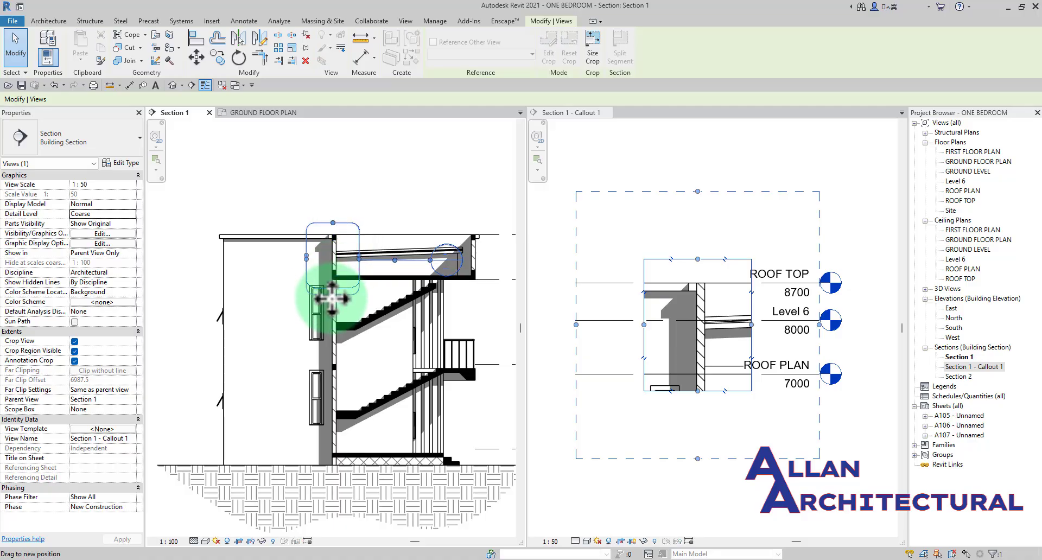
pyautogui.moveTo(331, 298); pyautogui.dragTo(292, 262)
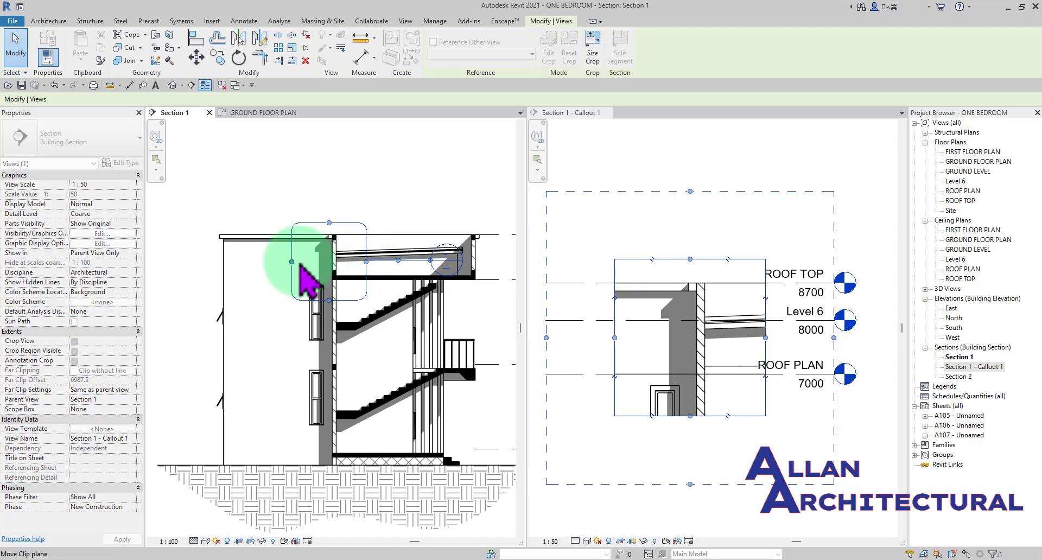
pyautogui.click(408, 186)
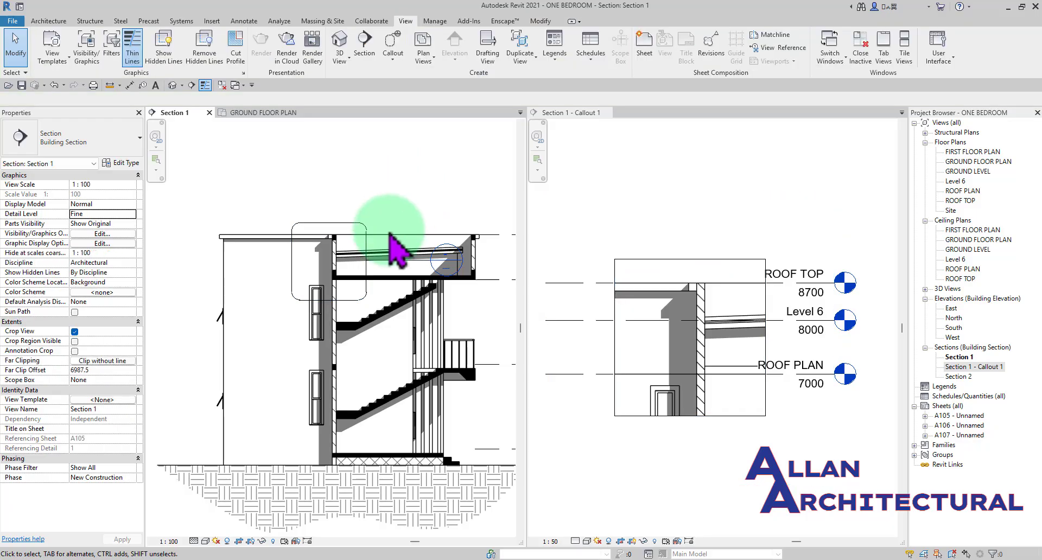
# - Select the roof callout in Section 1 and examine its boundary, leader and head symbol
pyautogui.scroll(3, 379, 248)
pyautogui.click(360, 242)
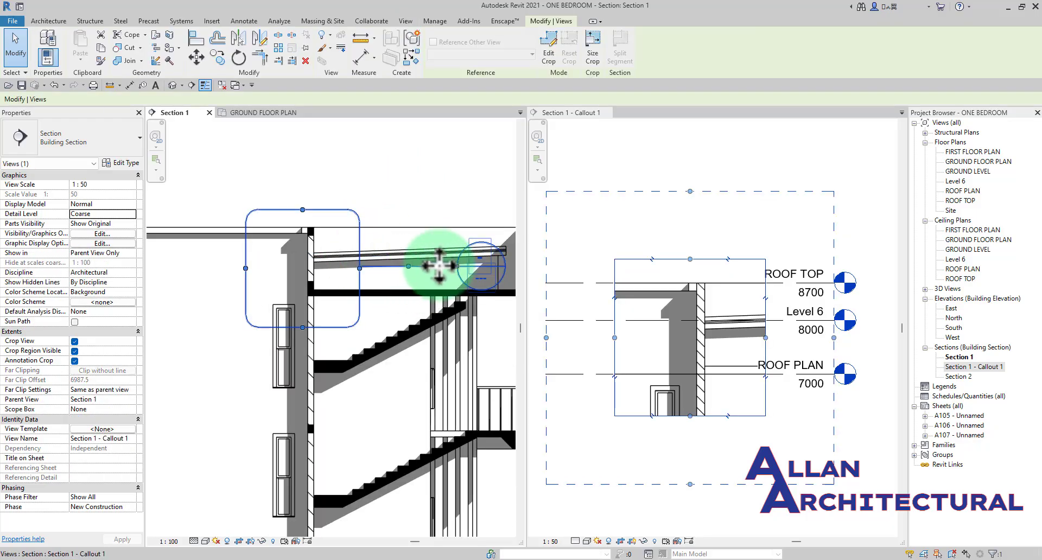
pyautogui.scroll(-2, 466, 305)
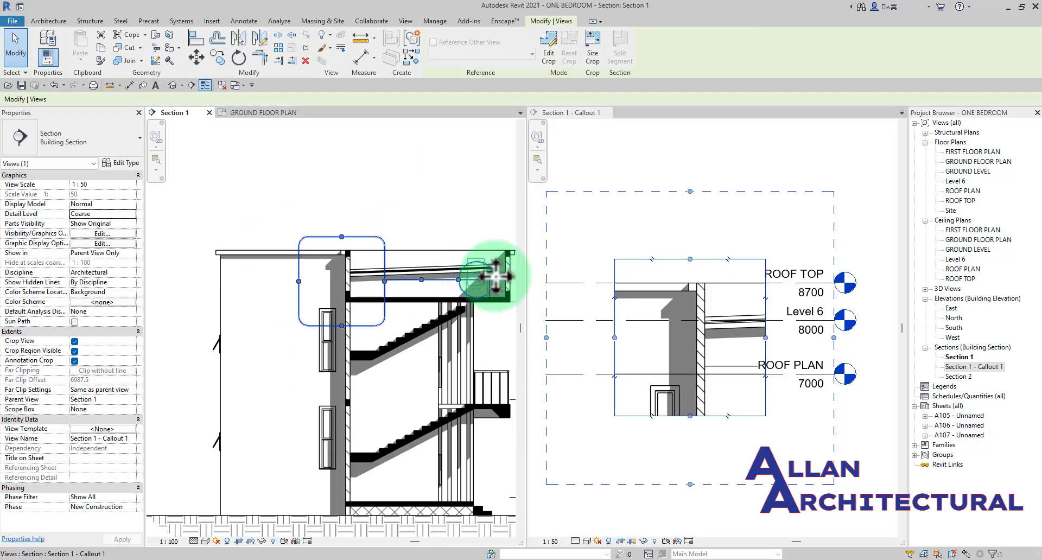
pyautogui.scroll(2, 495, 277)
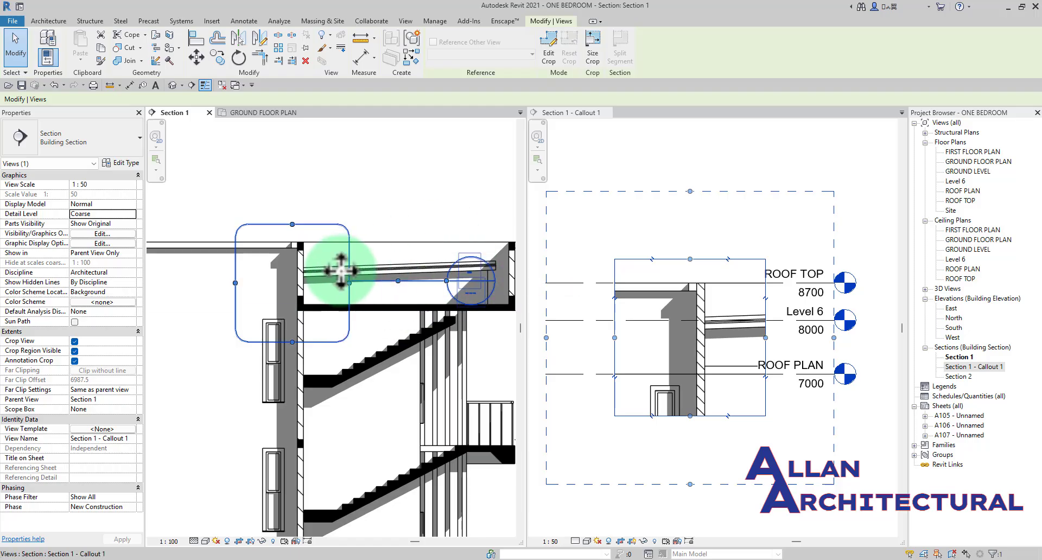
pyautogui.scroll(-5, 339, 266)
# - Go to Section 1 through its section head in the ground floor plan, and activate the callout view through its callout head
pyautogui.click(260, 113)
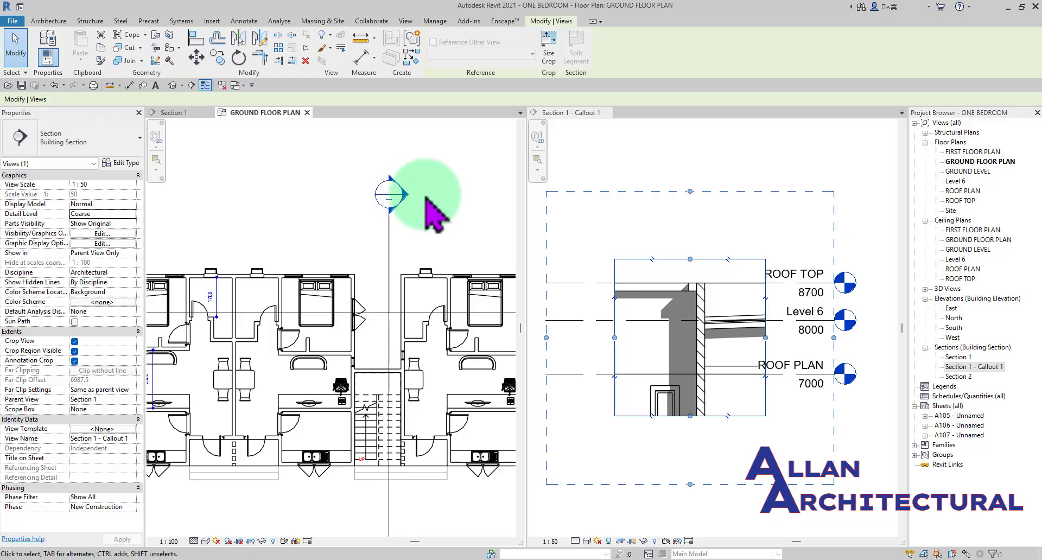
pyautogui.scroll(-3, 387, 200)
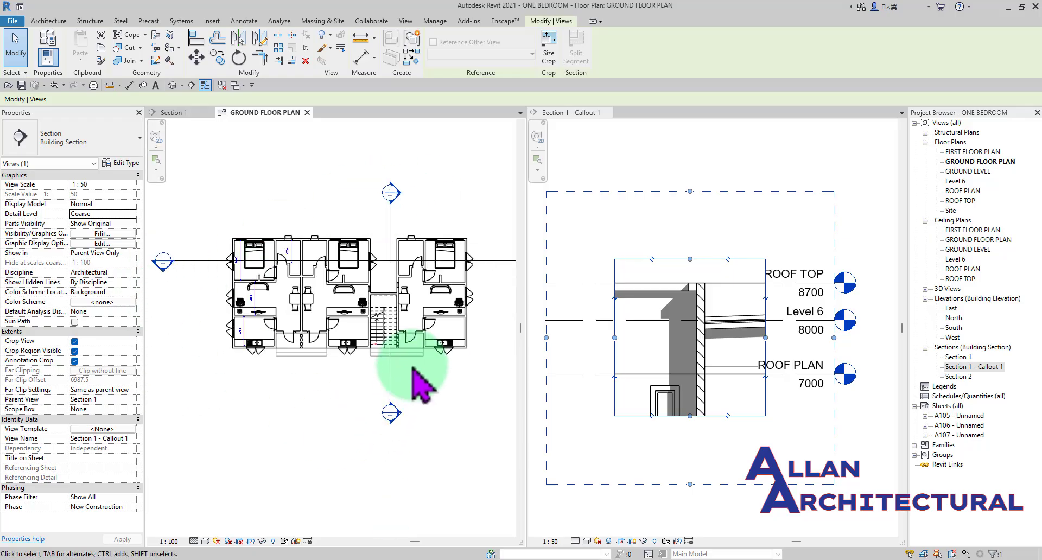
pyautogui.doubleClick(402, 197)
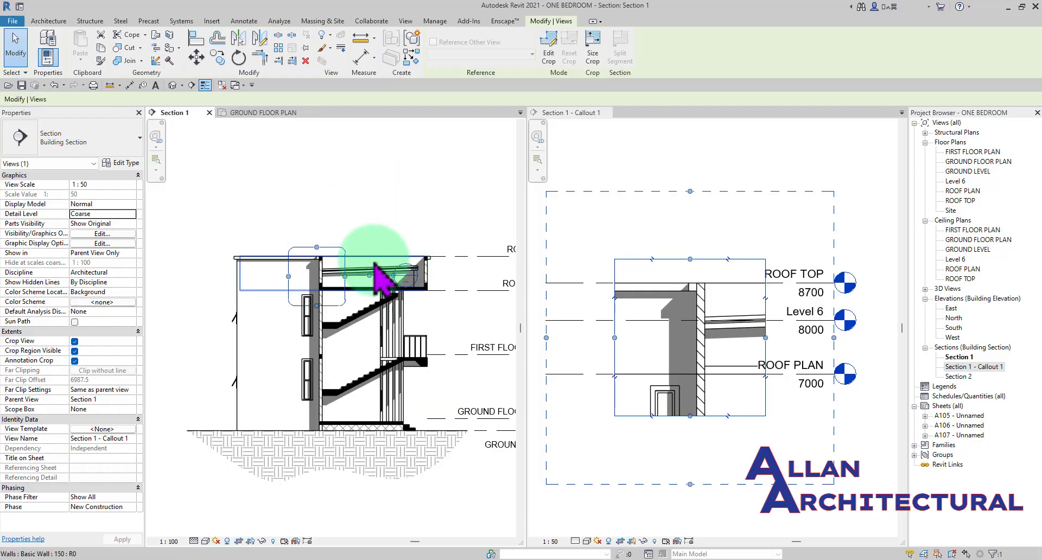
pyautogui.scroll(3, 380, 228)
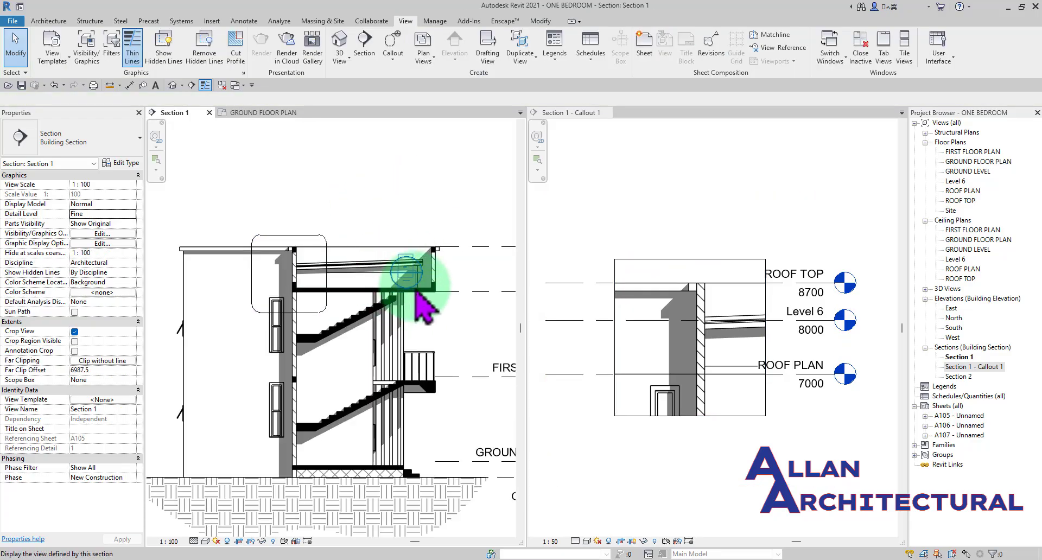
pyautogui.doubleClick(394, 282)
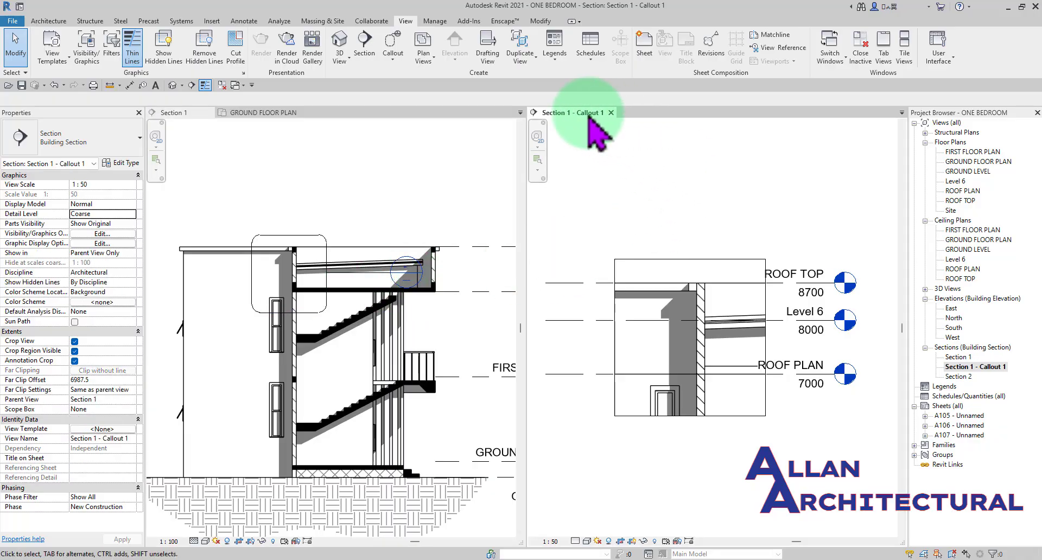
# - Merge the callout view back into the main view group and reopen it through the callout head in Section 1
pyautogui.moveTo(586, 113)
pyautogui.mouseDown()
pyautogui.moveTo(624, 163)
pyautogui.moveTo(493, 97)
pyautogui.moveTo(423, 126)
pyautogui.moveTo(769, 128)
pyautogui.moveTo(736, 121)
pyautogui.moveTo(744, 133)
pyautogui.mouseUp()
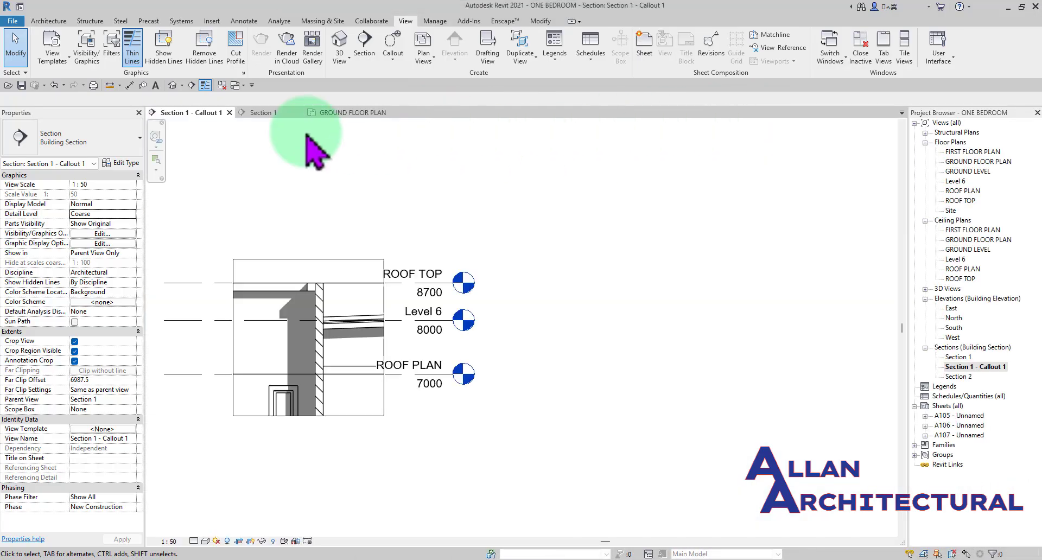
pyautogui.click(279, 116)
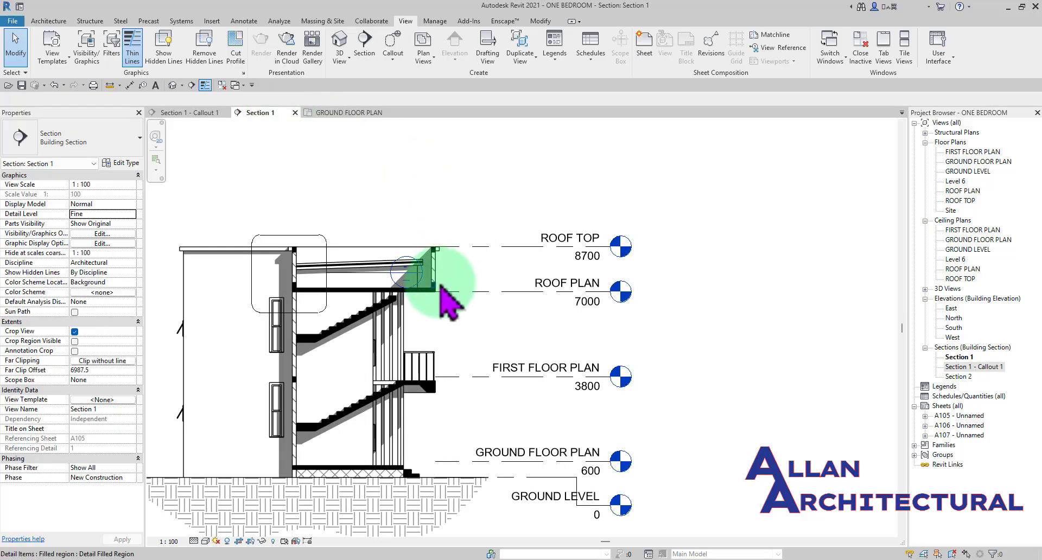
pyautogui.scroll(2, 380, 280)
pyautogui.scroll(-3, 369, 278)
pyautogui.moveTo(369, 278); pyautogui.dragTo(460, 277, button='middle')
pyautogui.scroll(2, 493, 305)
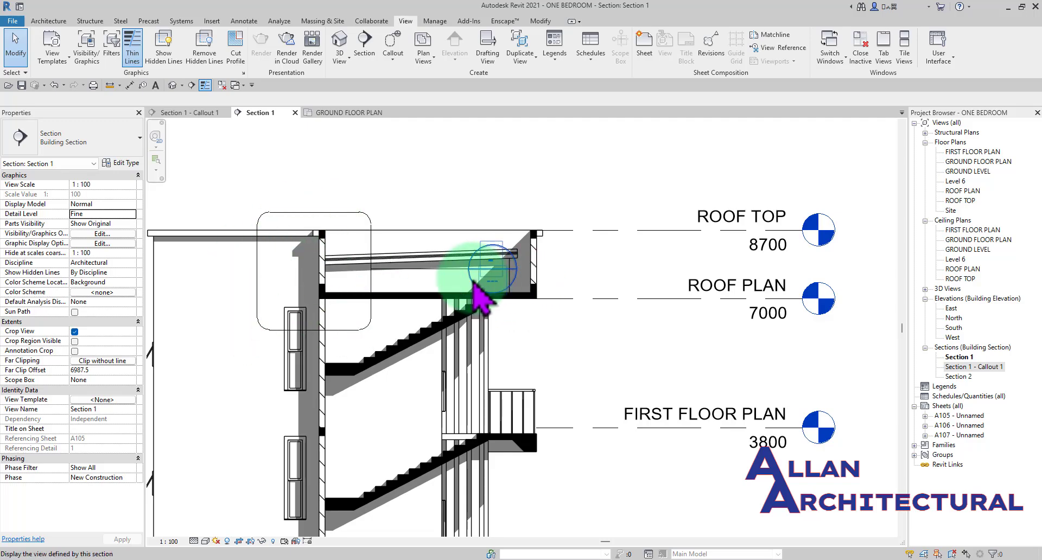
pyautogui.doubleClick(474, 282)
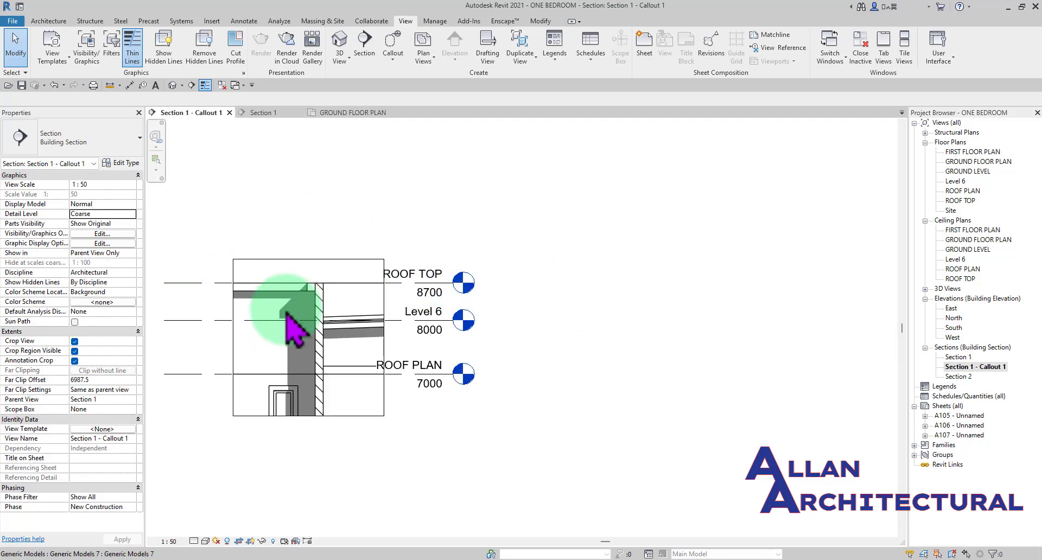
# - Open the ROOF TOP floor plan from its level head in the callout view, look it over and close it
pyautogui.scroll(2, 463, 287)
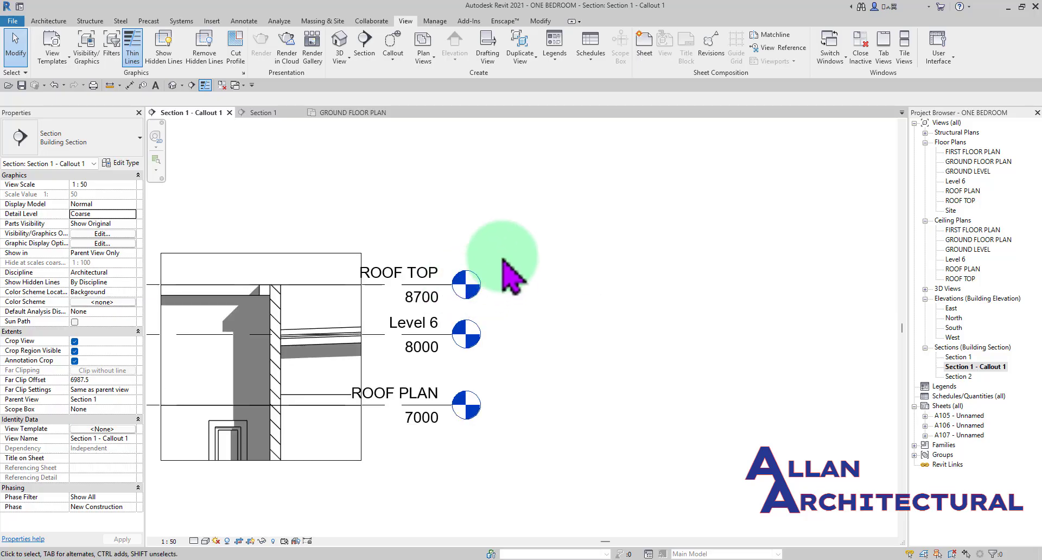
pyautogui.doubleClick(461, 294)
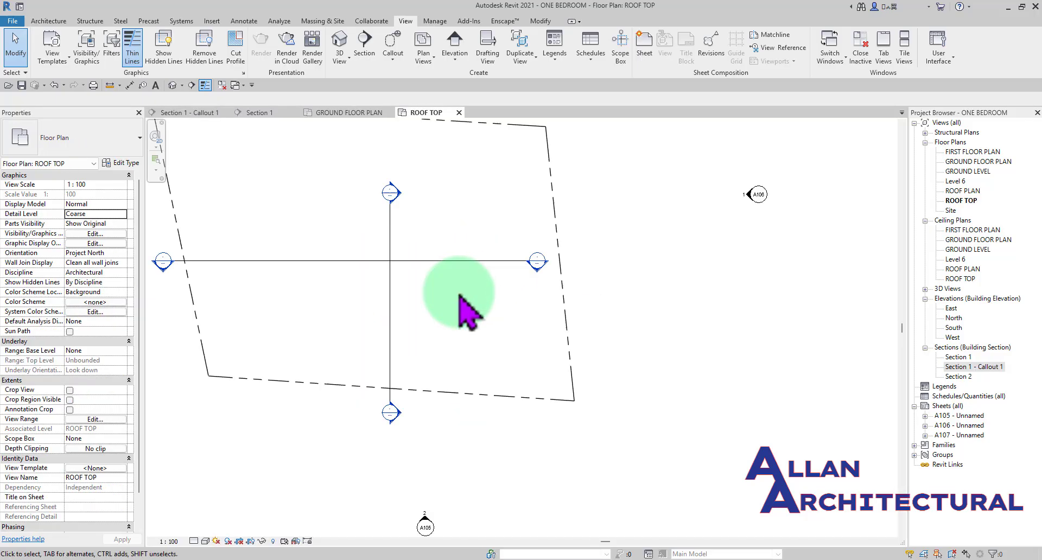
pyautogui.scroll(-3, 489, 312)
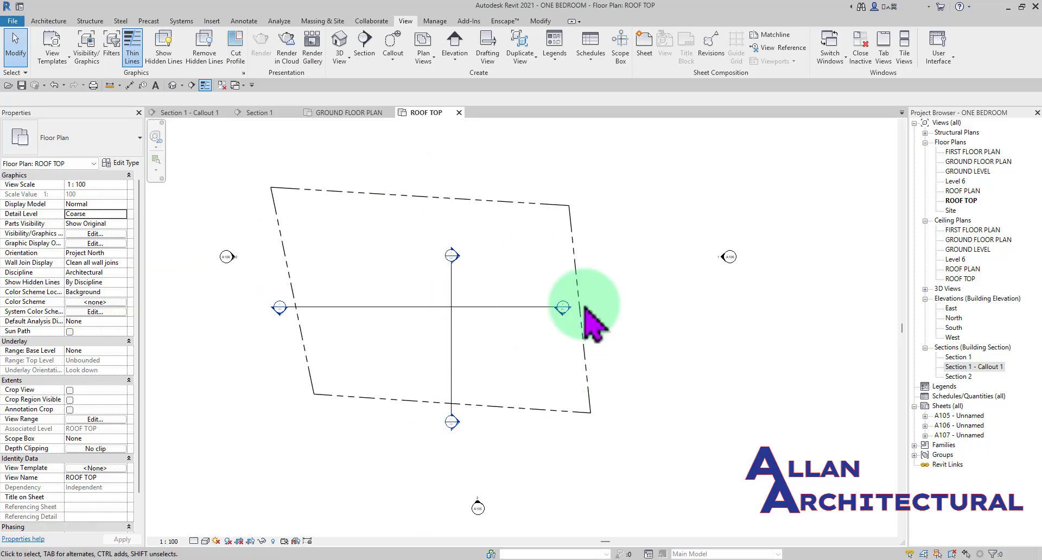
pyautogui.click(459, 112)
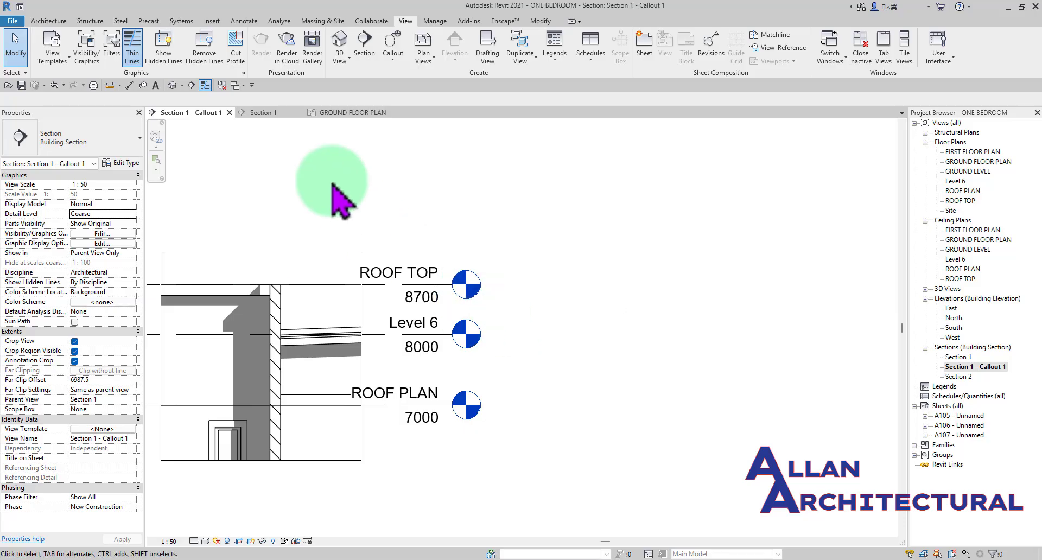
# - Place the callout view last in the order of open views, and select the roof callout in Section 1
pyautogui.moveTo(229, 115); pyautogui.dragTo(356, 114)
pyautogui.click(184, 113)
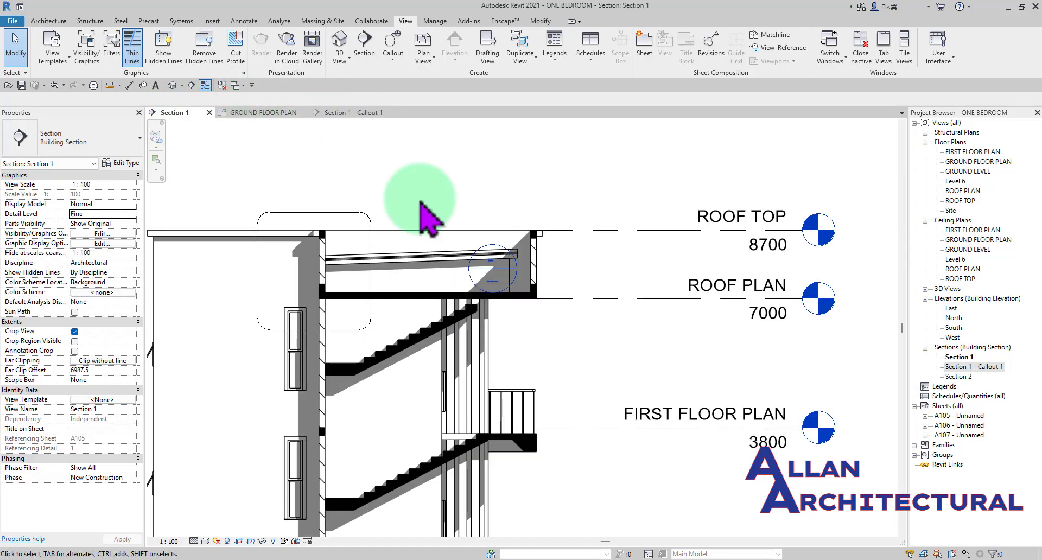
pyautogui.scroll(-2, 488, 314)
pyautogui.scroll(3, 502, 233)
pyautogui.moveTo(418, 279); pyautogui.dragTo(502, 274, button='middle')
pyautogui.scroll(1, 502, 266)
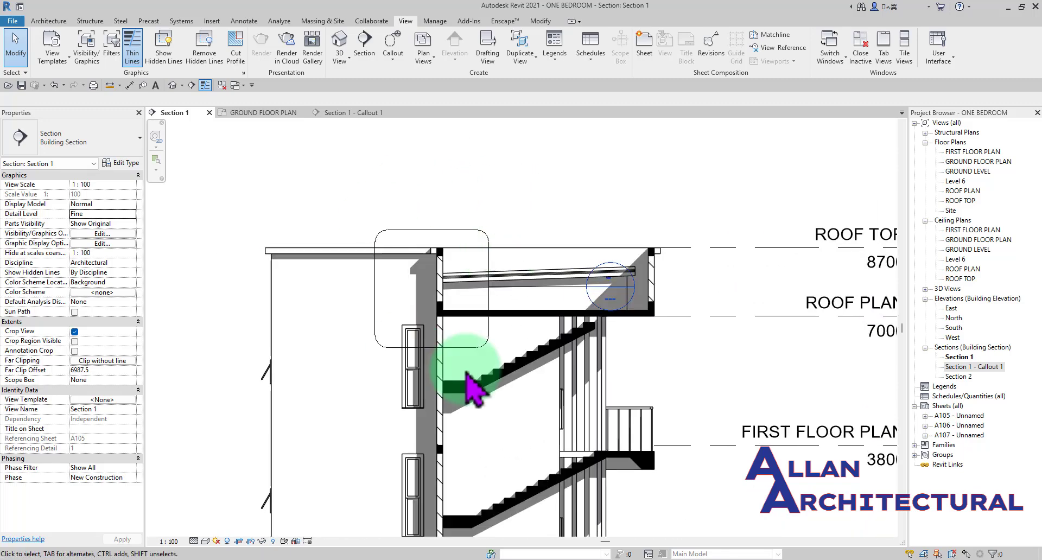
pyautogui.click(490, 335)
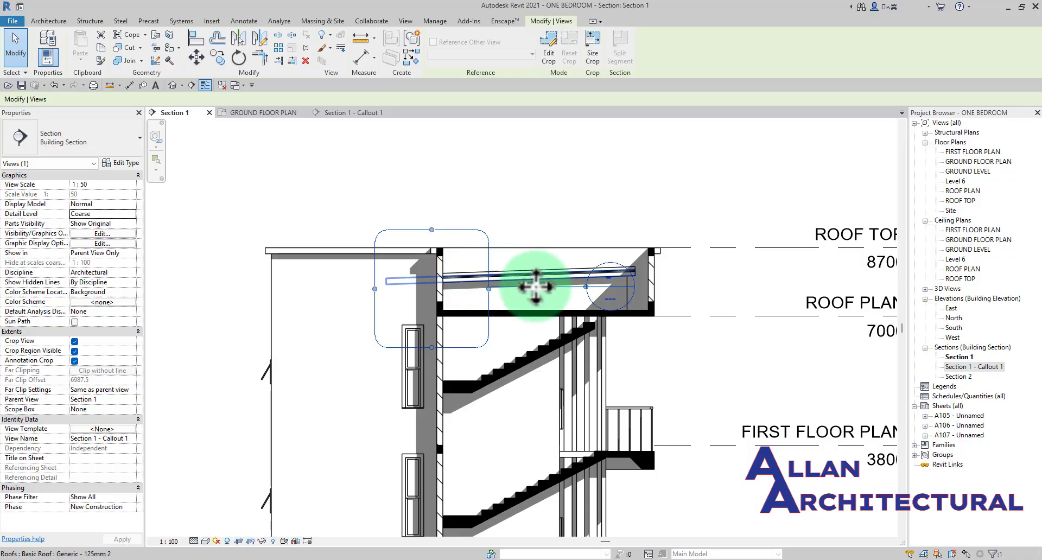
# - Move the roof callout's head to the upper-left outside of the building and bend its leader at a right angle above the boundary
pyautogui.moveTo(582, 284); pyautogui.dragTo(313, 261)
pyautogui.moveTo(330, 348); pyautogui.dragTo(274, 196)
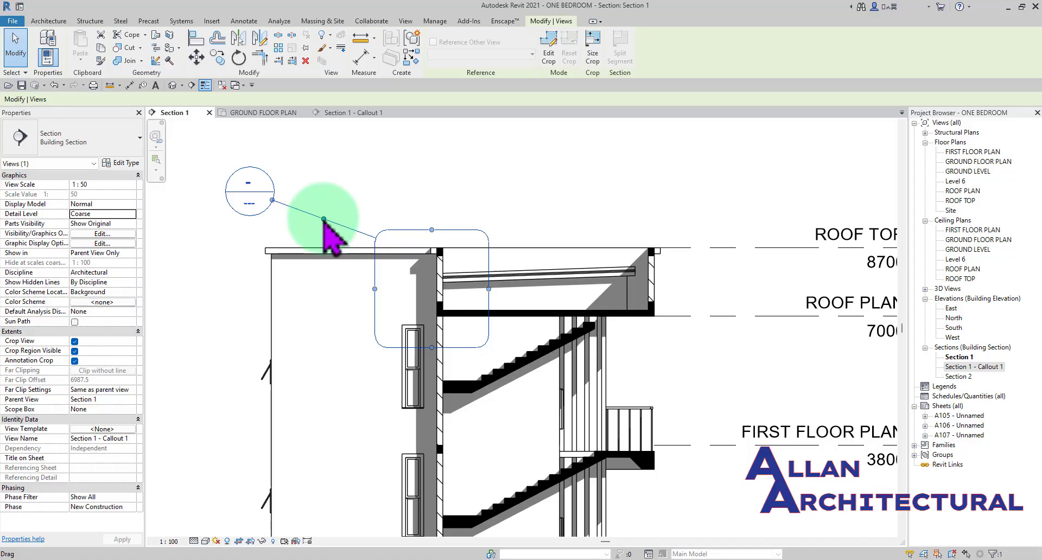
pyautogui.moveTo(324, 219); pyautogui.dragTo(433, 201)
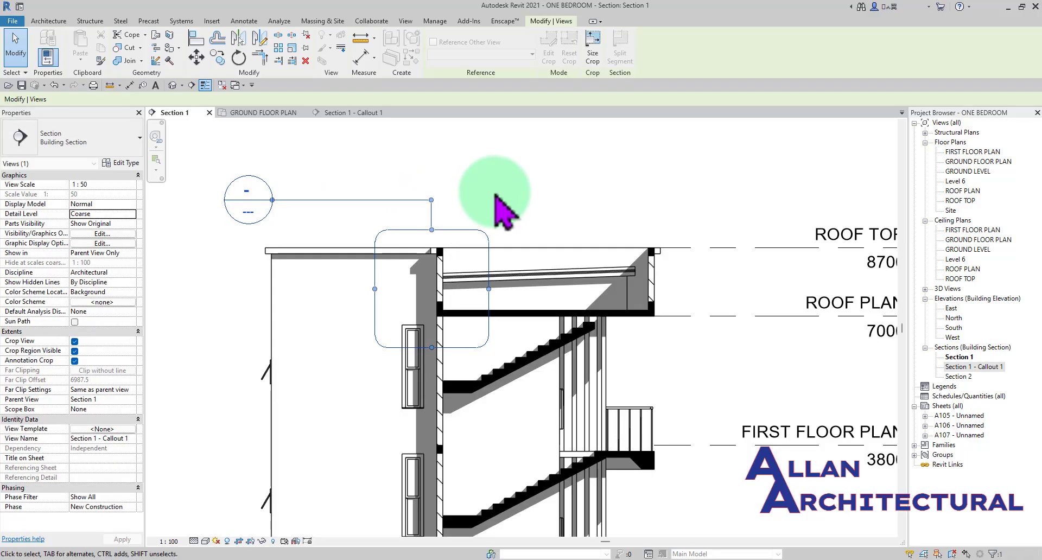
pyautogui.click(497, 198)
# - Reselect the roof callout and reposition its head and leader elbow so the leader runs to the boundary's upper-left corner
pyautogui.scroll(-3, 541, 264)
pyautogui.moveTo(676, 295); pyautogui.dragTo(624, 303, button='middle')
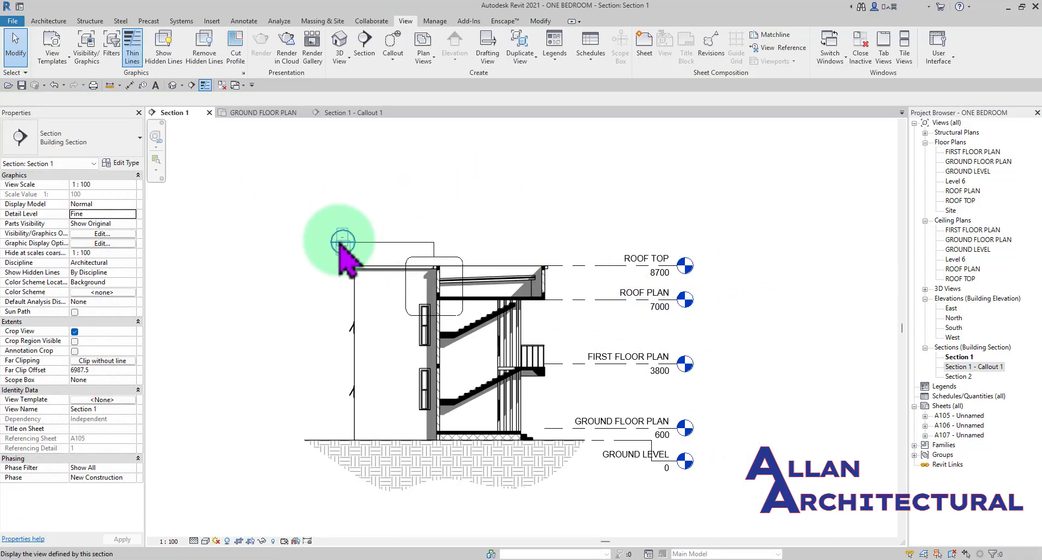
pyautogui.scroll(3, 342, 240)
pyautogui.click(499, 245)
pyautogui.moveTo(559, 244); pyautogui.dragTo(414, 226)
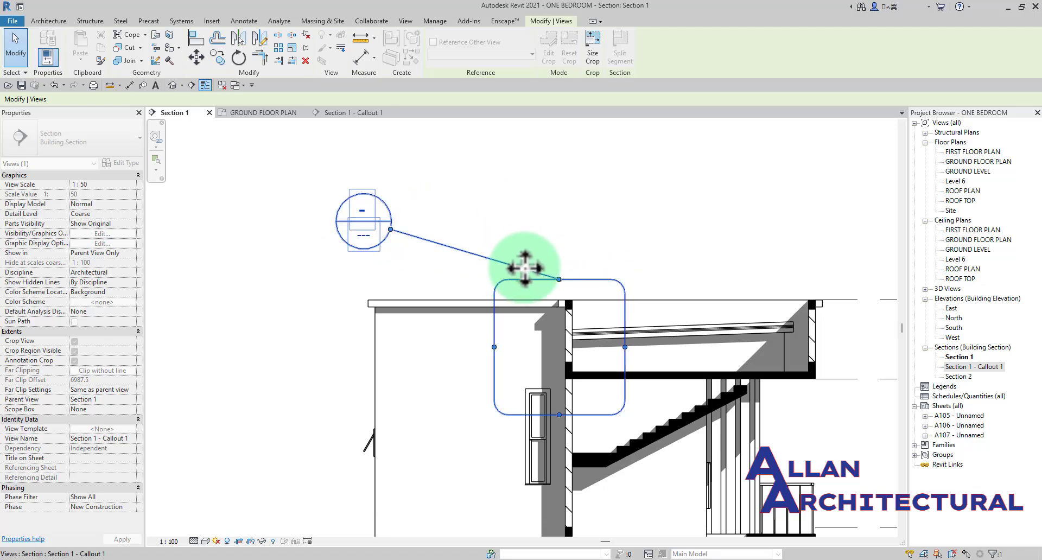
pyautogui.moveTo(524, 267); pyautogui.dragTo(443, 242)
pyautogui.moveTo(558, 279); pyautogui.dragTo(560, 281)
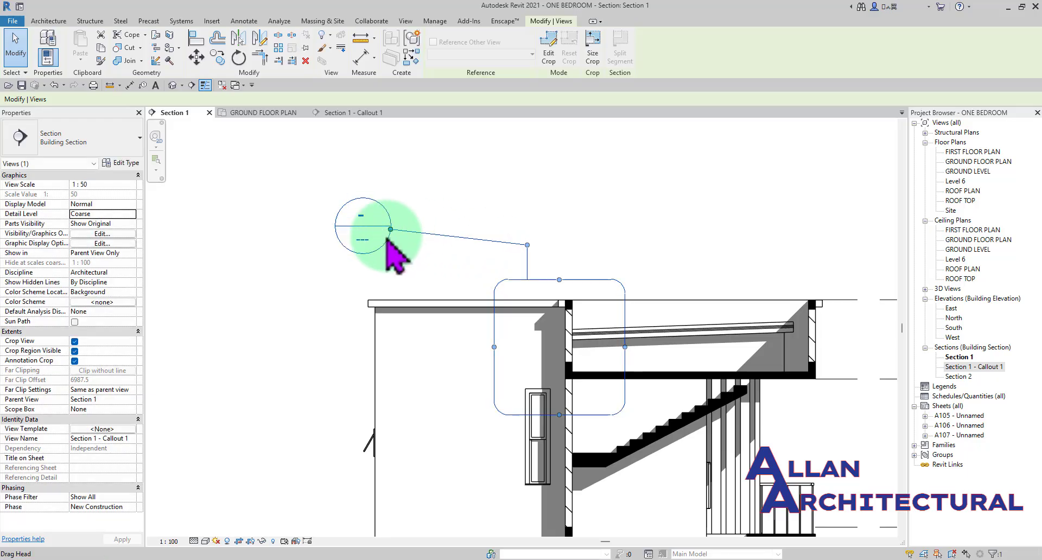
pyautogui.moveTo(466, 198); pyautogui.dragTo(419, 205)
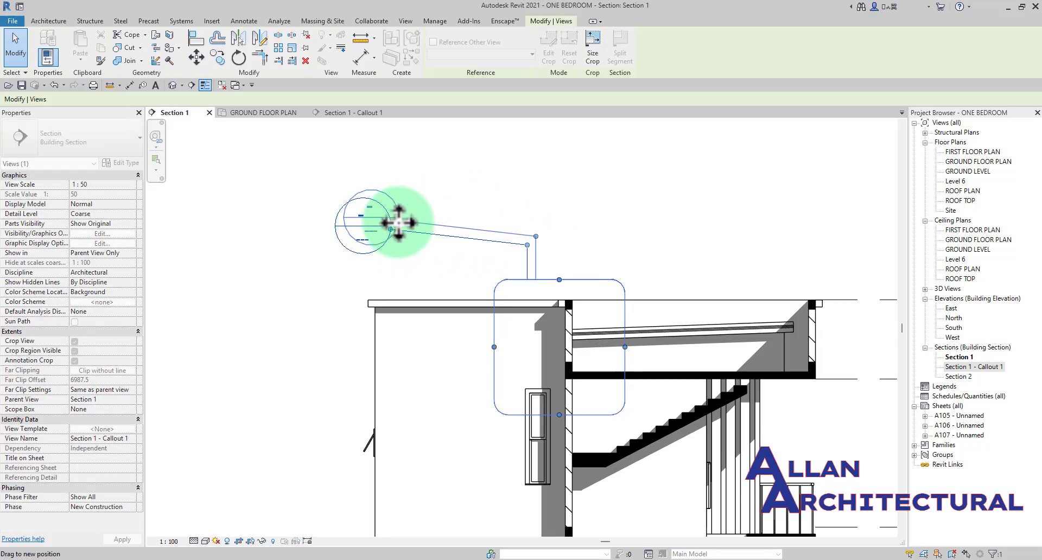
pyautogui.moveTo(467, 228); pyautogui.dragTo(505, 251)
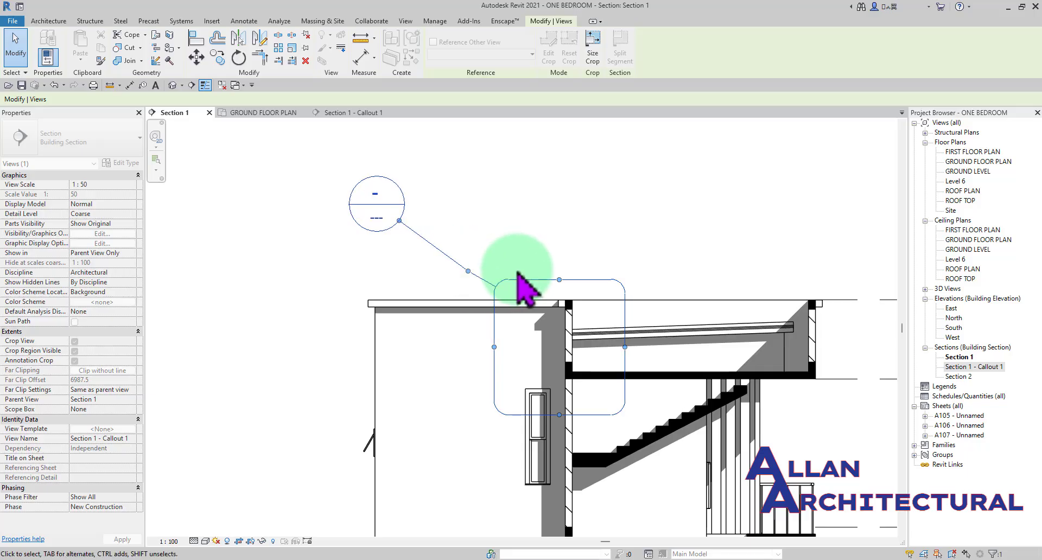
# - Align the leader elbow so the line runs straight from the callout head to the boundary corner, and deselect the callout
pyautogui.click(491, 261)
pyautogui.click(466, 274)
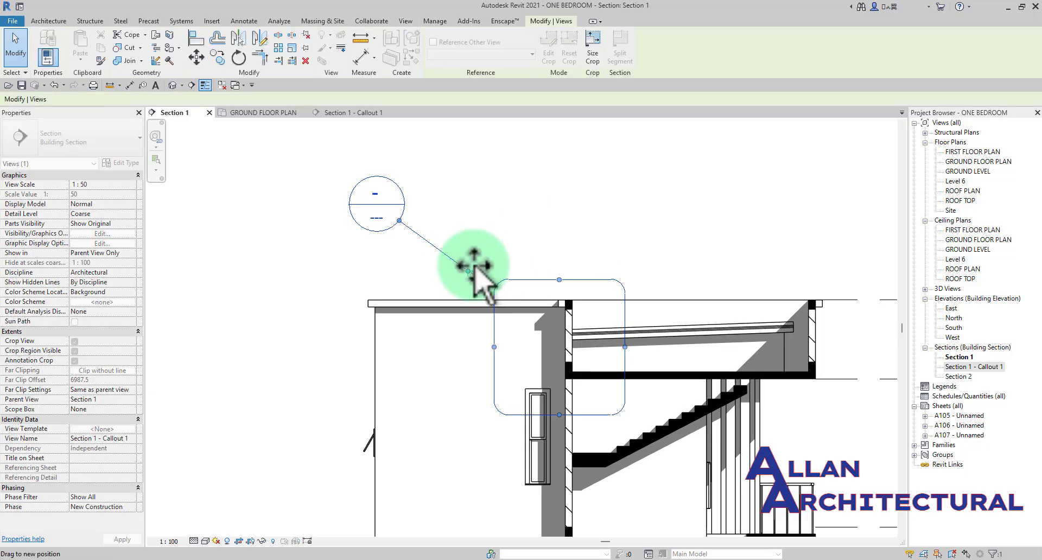
pyautogui.scroll(5, 469, 266)
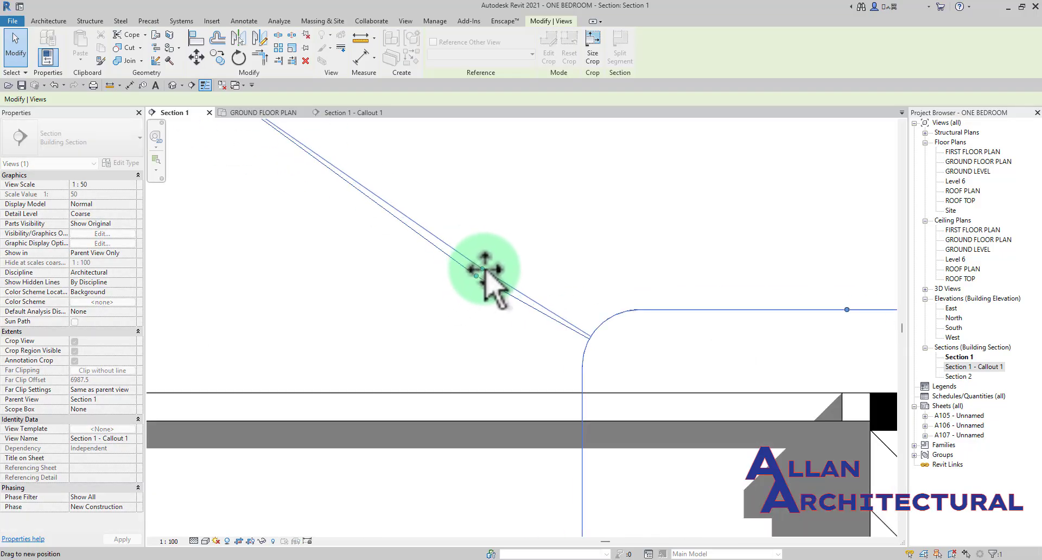
pyautogui.moveTo(487, 270); pyautogui.dragTo(485, 271)
pyautogui.scroll(-5, 447, 275)
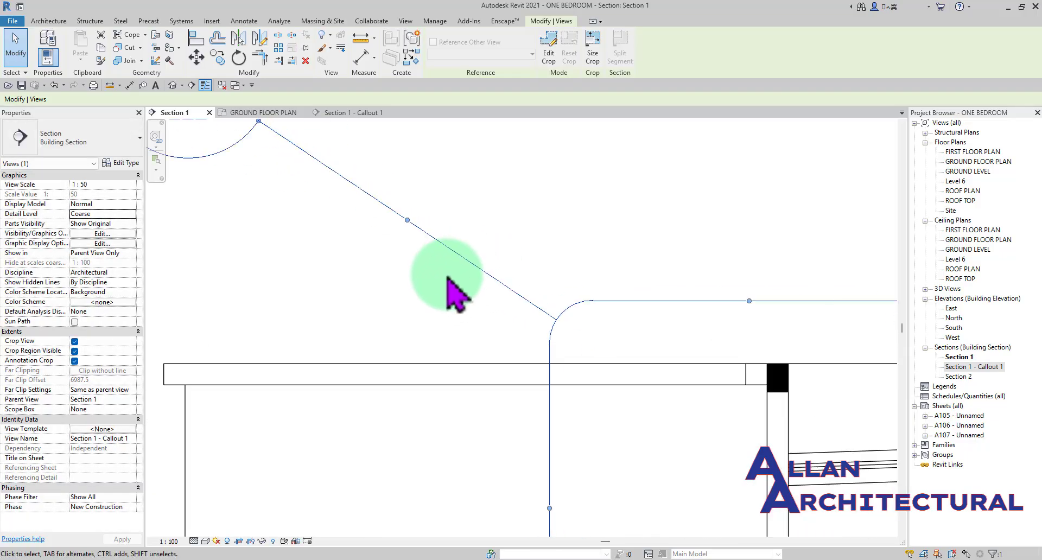
pyautogui.click(487, 266)
pyautogui.scroll(-3, 467, 293)
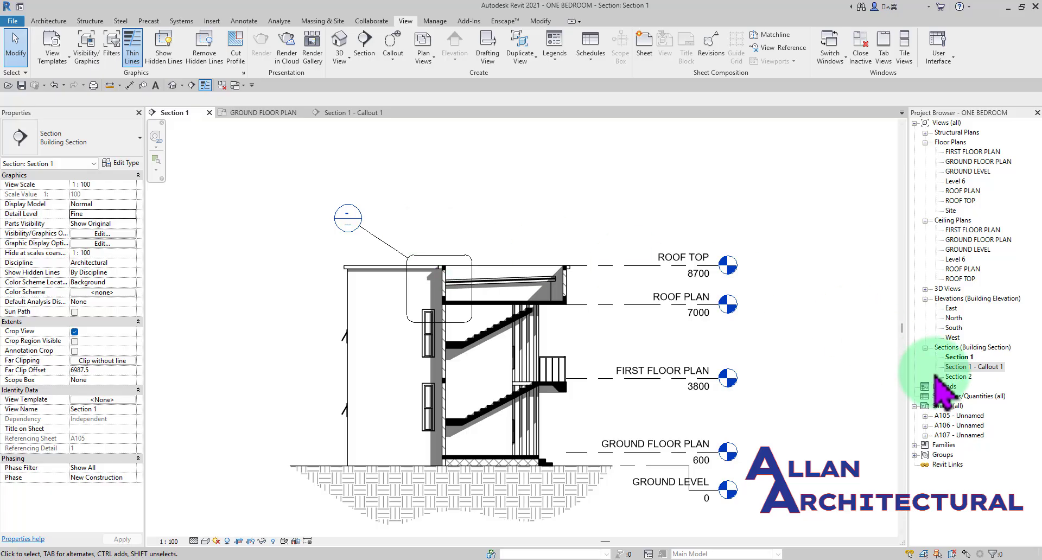
# - Open the Section 1 - Callout 1 view from the project's view list, return to Section 1 and look at the available callout types
pyautogui.doubleClick(956, 367)
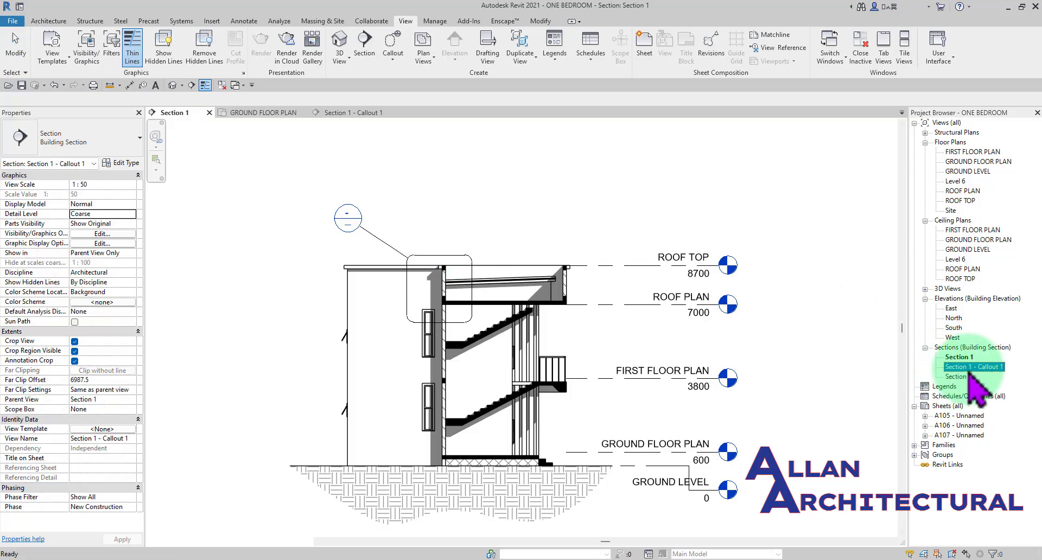
pyautogui.scroll(4, 489, 358)
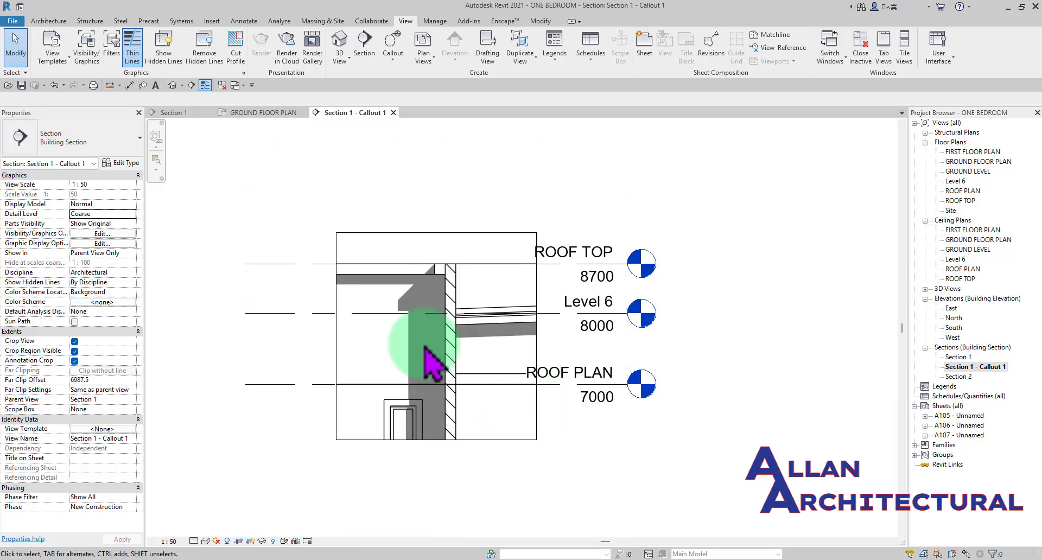
pyautogui.click(175, 112)
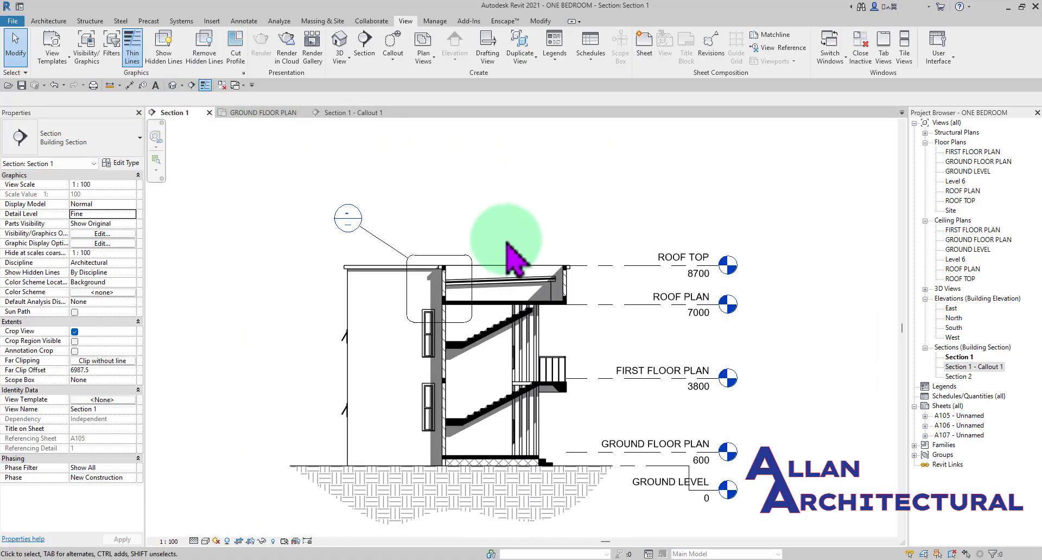
pyautogui.click(394, 60)
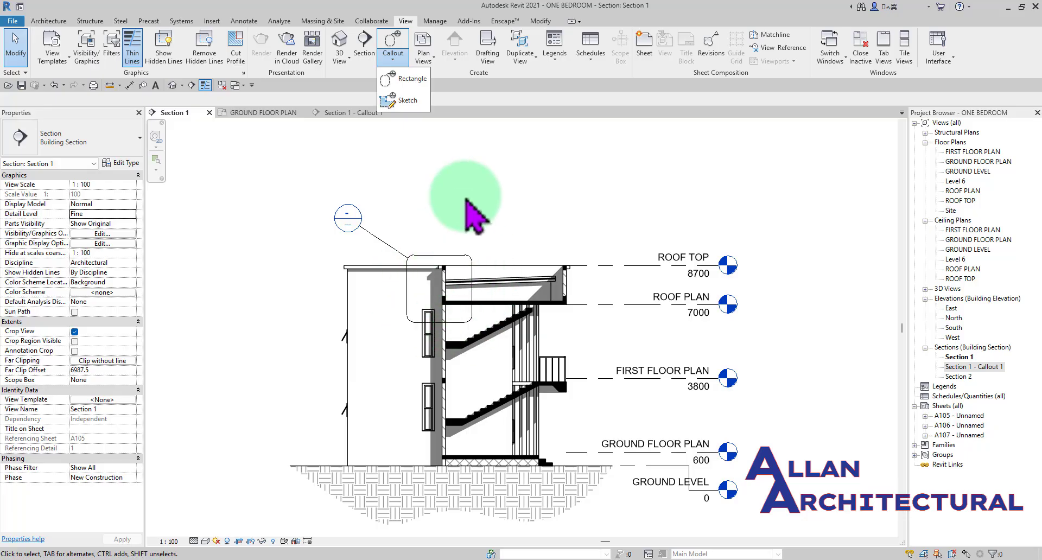
# - Edit the roof callout's crop profile, drawing a horizontal line in from its left edge and a vertical line down to its lower edge
pyautogui.scroll(3, 425, 190)
pyautogui.moveTo(478, 267); pyautogui.dragTo(475, 262, button='middle')
pyautogui.scroll(2, 451, 256)
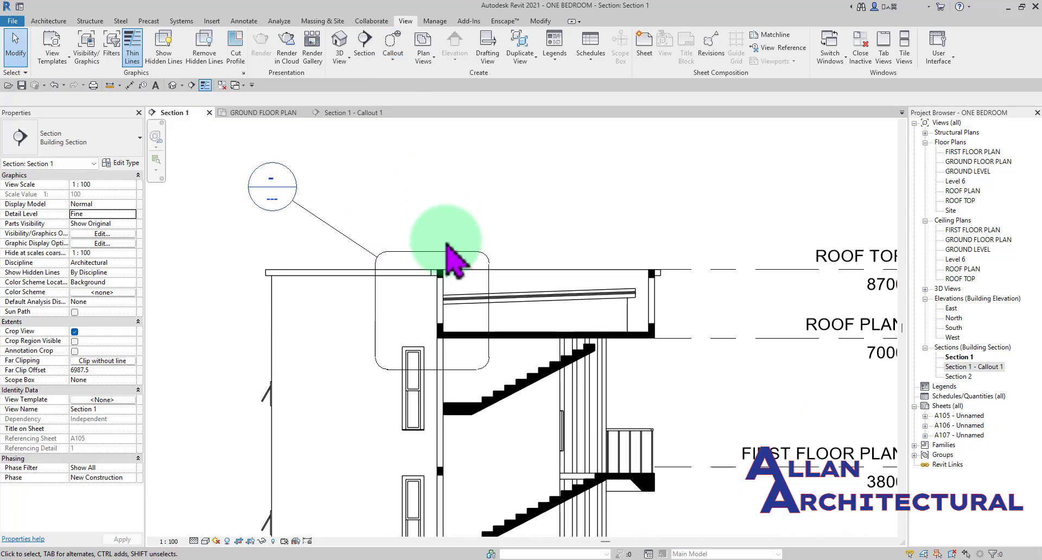
pyautogui.click(435, 254)
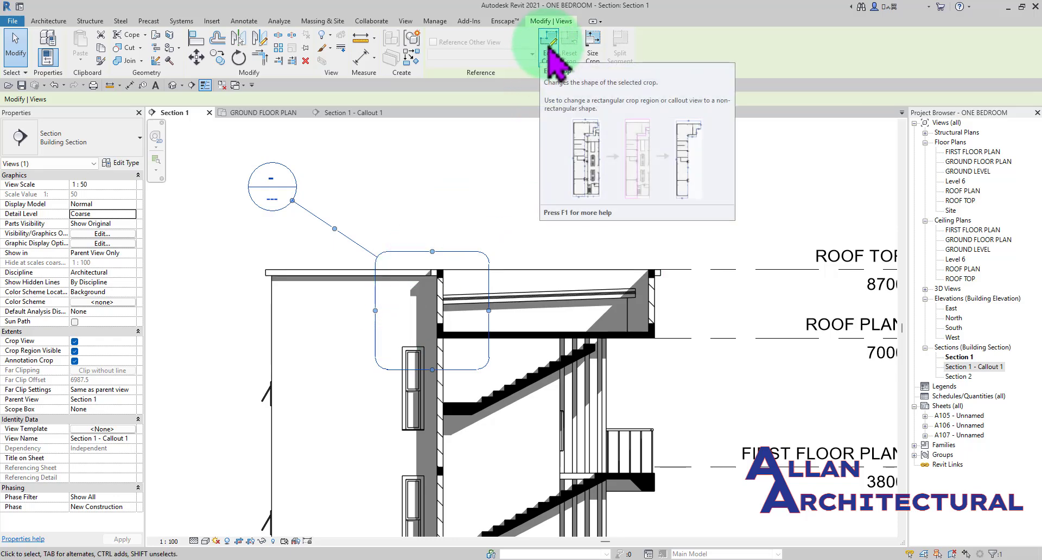
pyautogui.click(549, 48)
pyautogui.scroll(3, 378, 333)
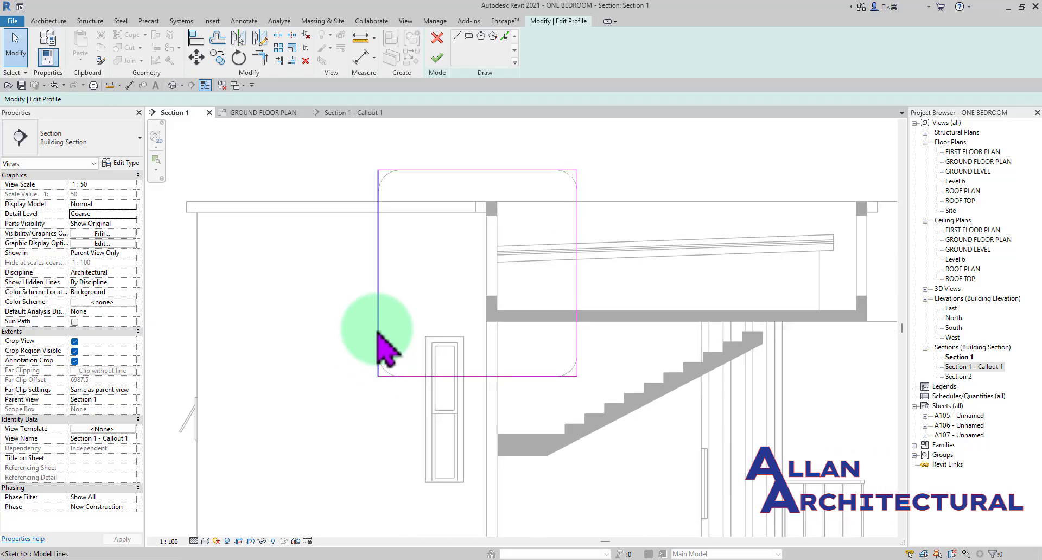
pyautogui.click(378, 330)
pyautogui.scroll(1, 381, 327)
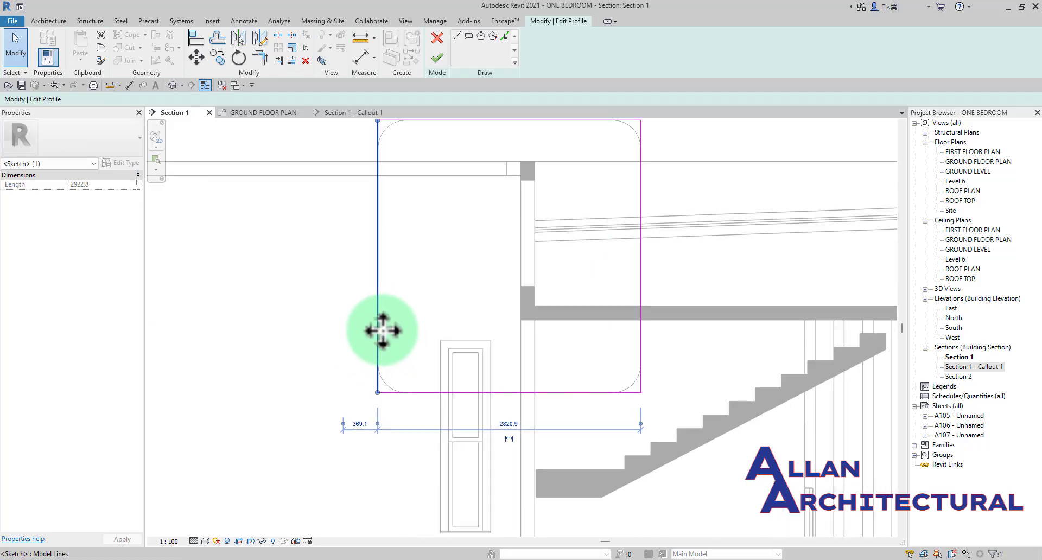
pyautogui.click(456, 37)
pyautogui.click(378, 232)
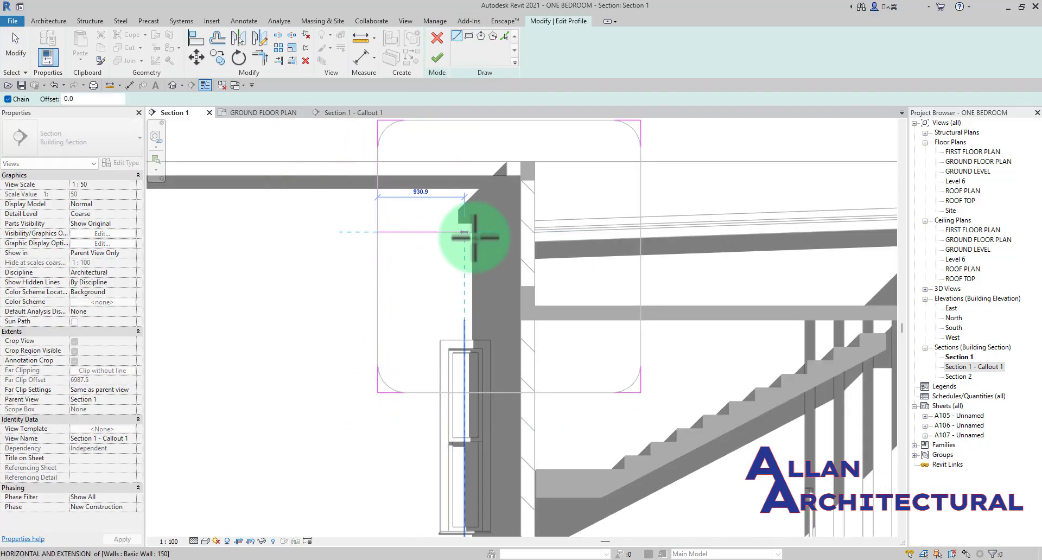
pyautogui.click(490, 231)
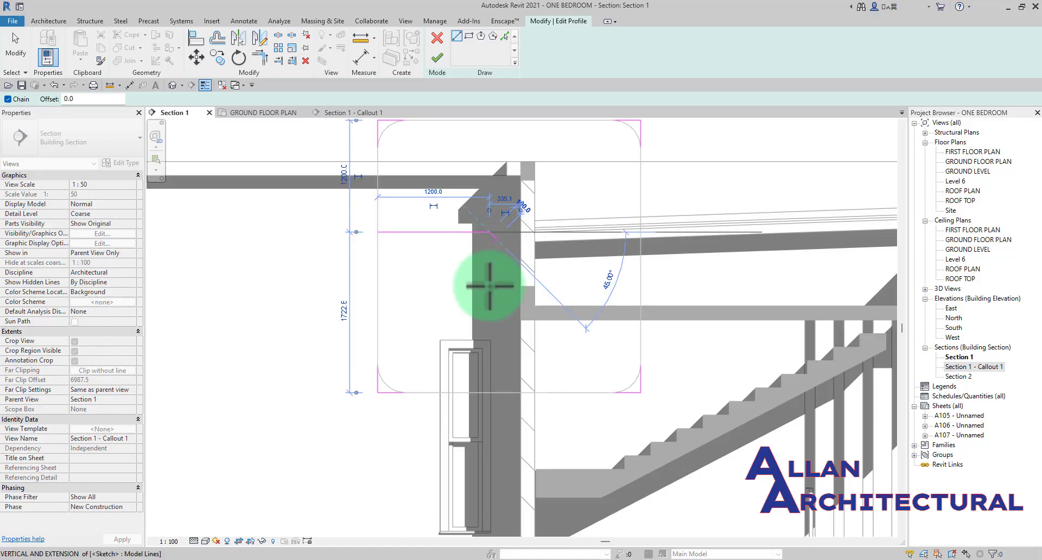
pyautogui.click(486, 390)
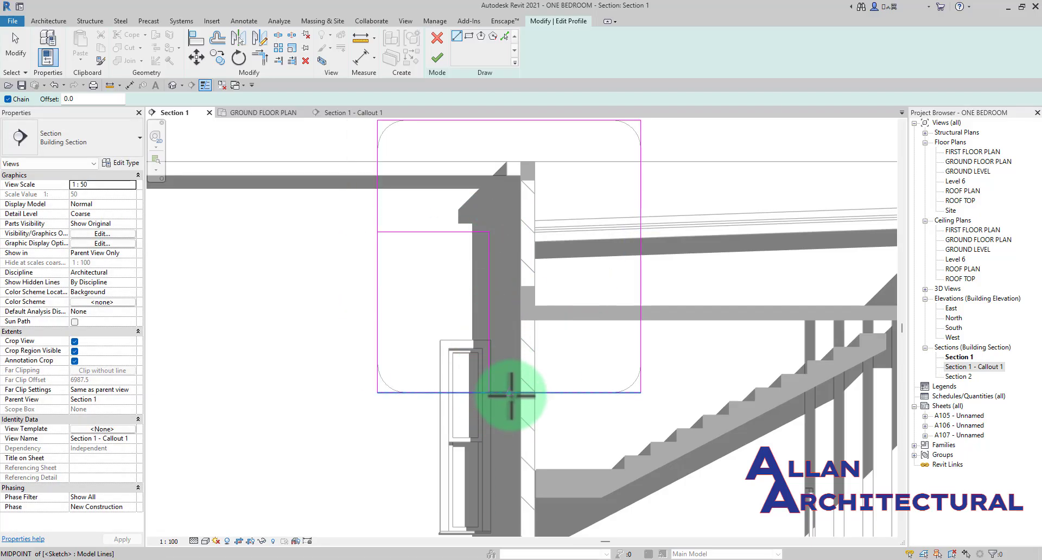
# - Trim the crop profile to the new lines, cutting off its lower-left corner, and finish the profile edit
pyautogui.press('r')
pyautogui.click(500, 392)
pyautogui.click(487, 376)
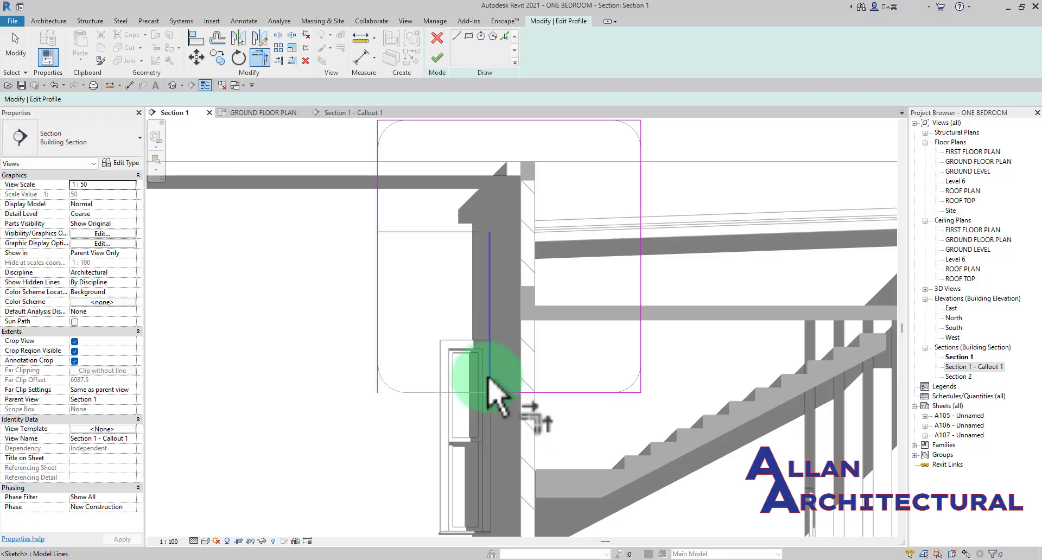
pyautogui.click(437, 57)
pyautogui.scroll(-5, 369, 295)
pyautogui.moveTo(450, 250); pyautogui.dragTo(433, 268, button='middle')
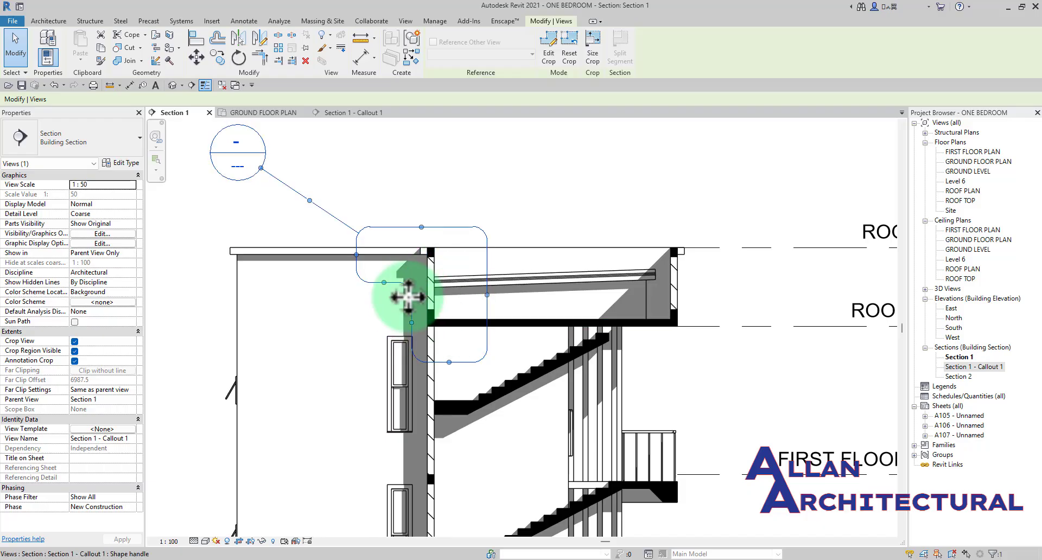
pyautogui.click(438, 214)
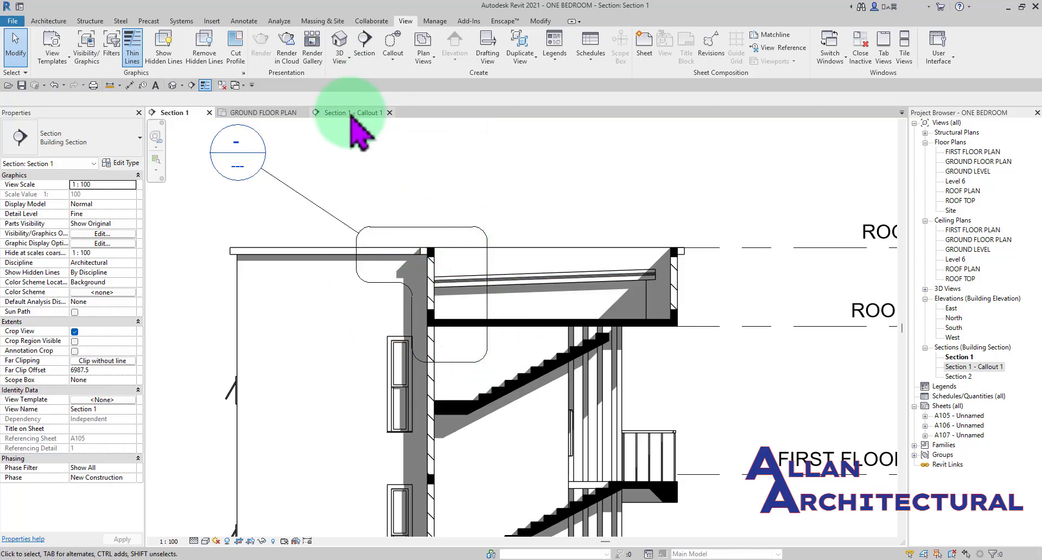
# - In the callout view, move the crop's vertical notch edge outward from the wall, and check the changed boundary in Section 1
pyautogui.click(352, 116)
pyautogui.scroll(3, 429, 326)
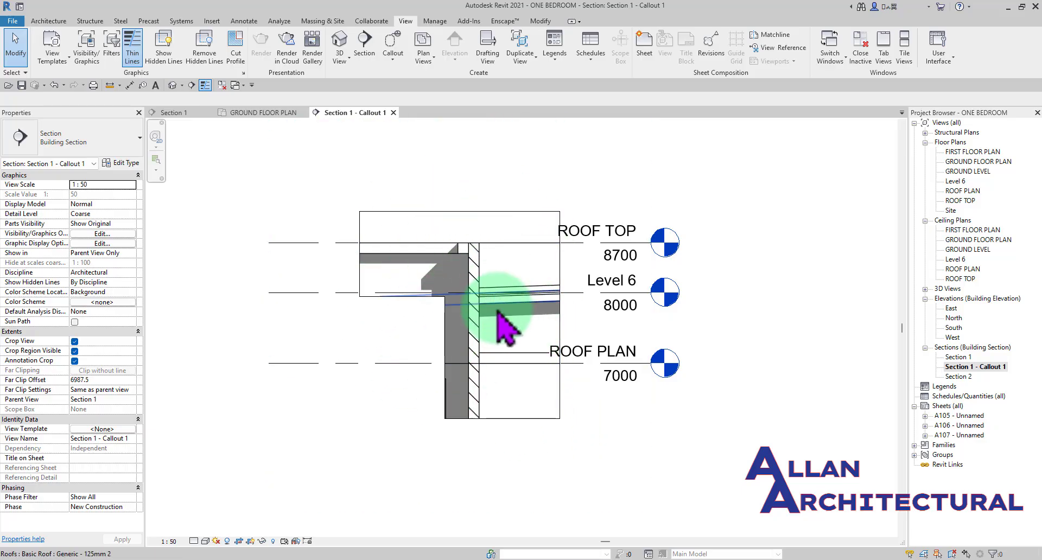
pyautogui.click(379, 296)
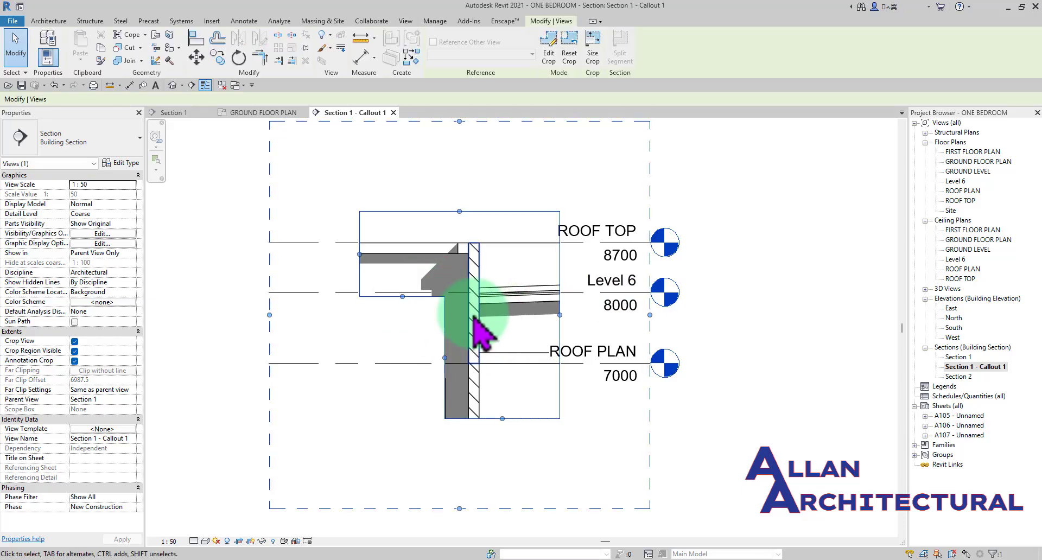
pyautogui.moveTo(444, 358); pyautogui.dragTo(431, 359)
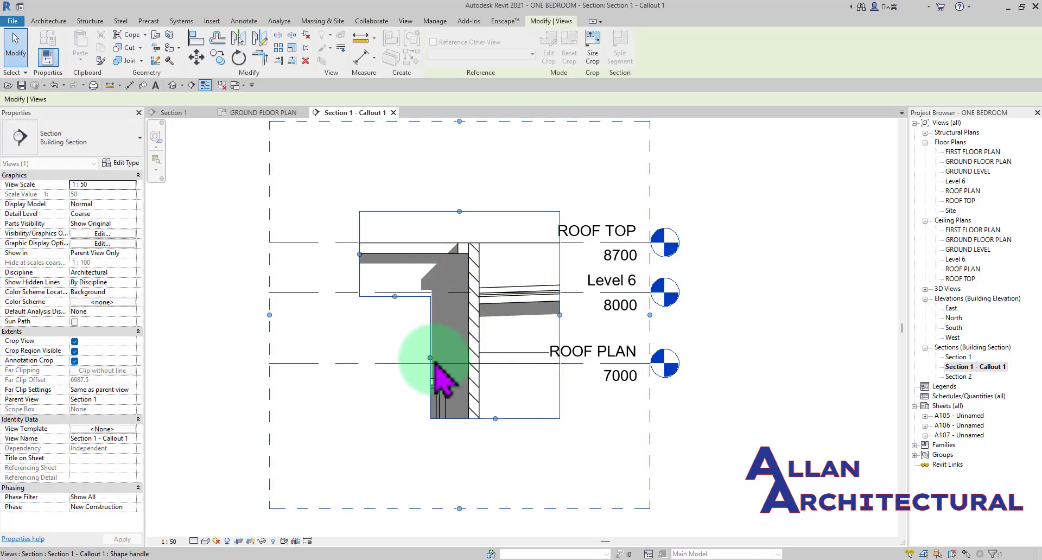
pyautogui.click(173, 113)
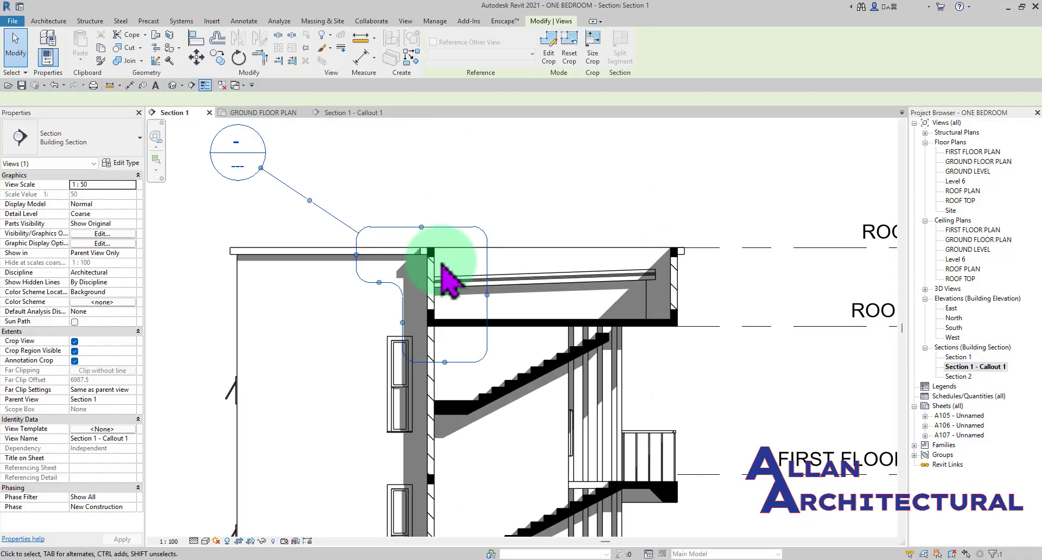
pyautogui.click(399, 318)
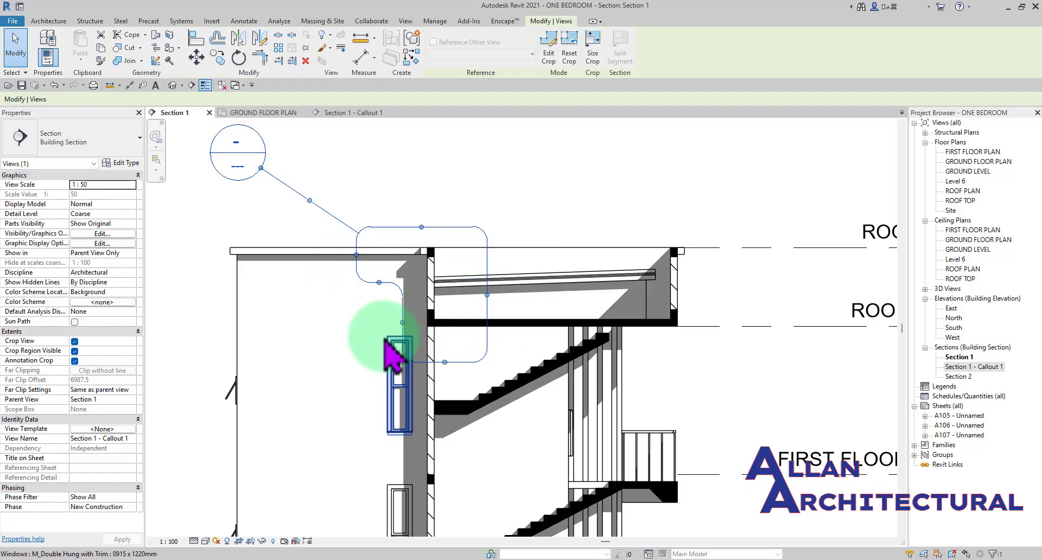
pyautogui.click(482, 209)
pyautogui.scroll(-2, 488, 207)
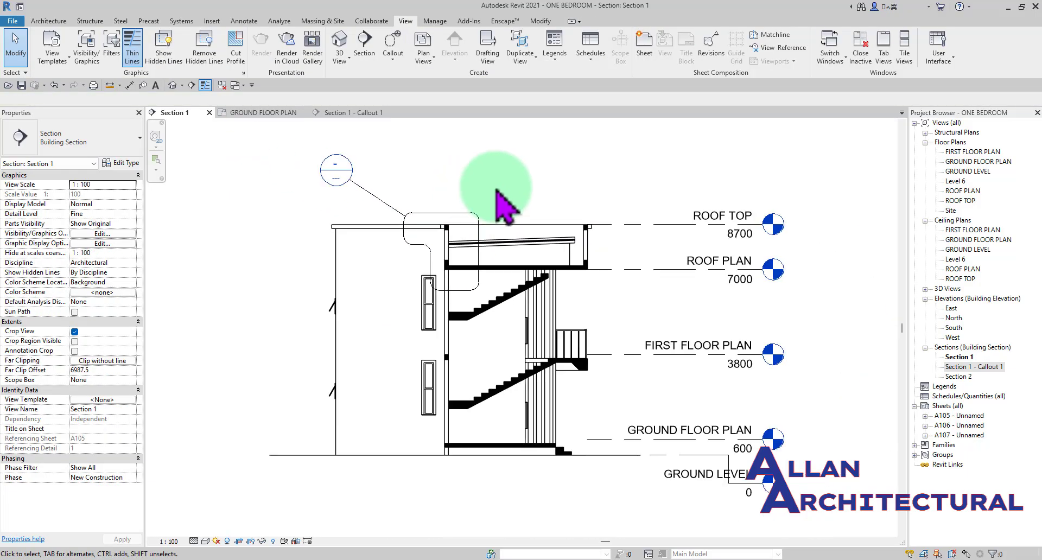
# - Raise the lower edge of the roof callout's boundary in Section 1 to just below the roof slab, and deselect it
pyautogui.scroll(1, 505, 206)
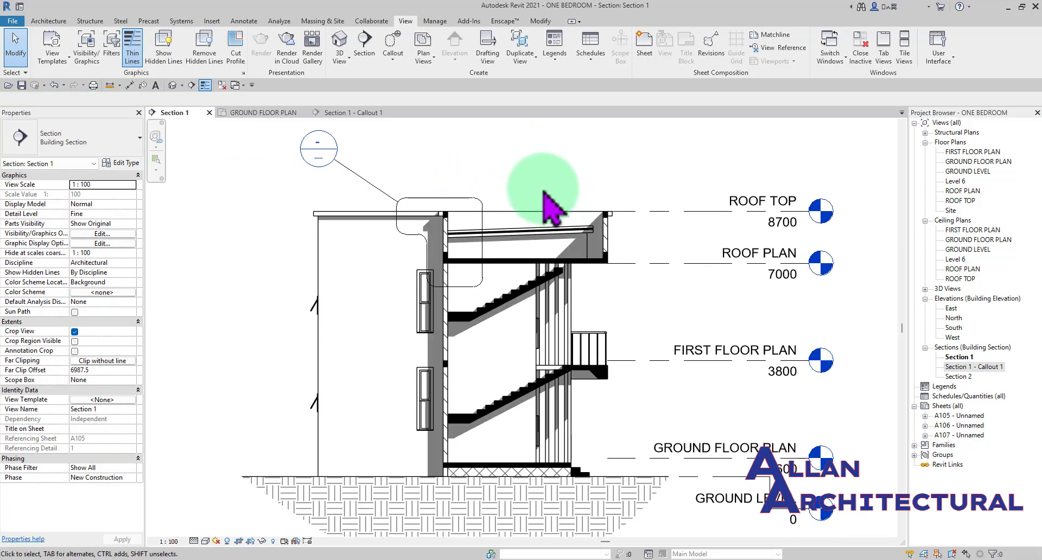
pyautogui.scroll(2, 458, 239)
pyautogui.click(461, 298)
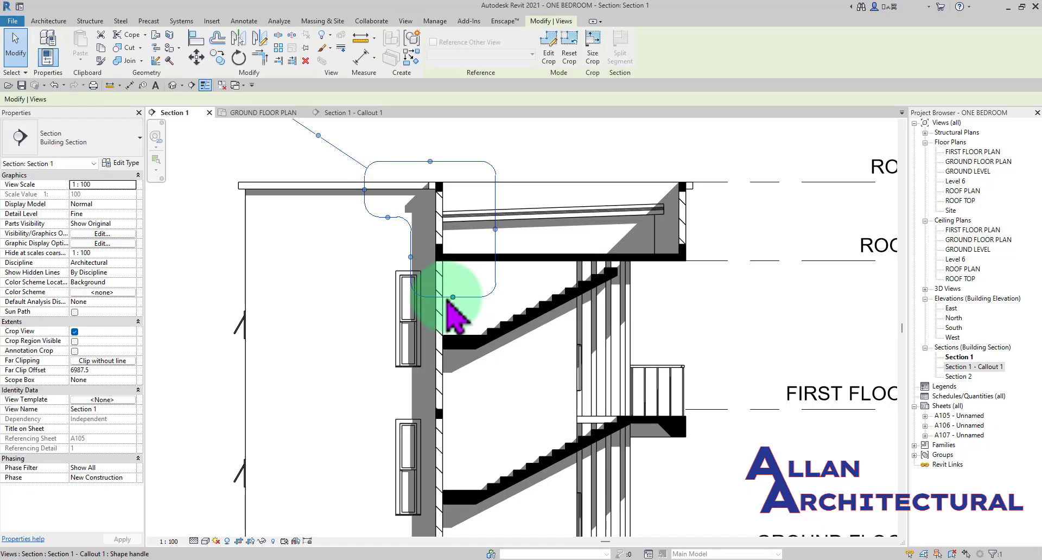
pyautogui.scroll(2, 460, 302)
pyautogui.moveTo(455, 297); pyautogui.dragTo(458, 259)
pyautogui.scroll(-4, 423, 263)
pyautogui.click(597, 182)
pyautogui.moveTo(596, 186); pyautogui.dragTo(537, 176, button='middle')
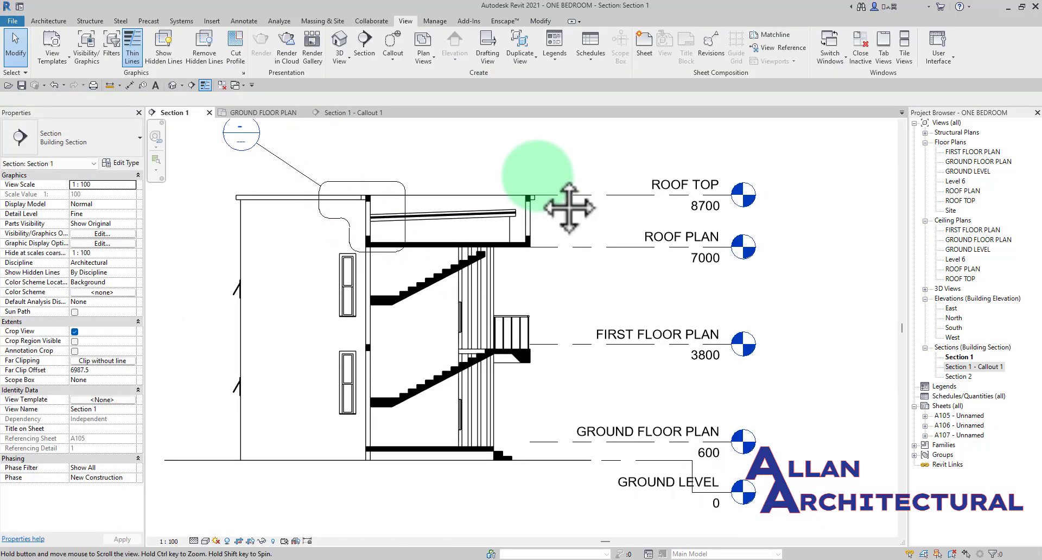
pyautogui.moveTo(569, 208); pyautogui.dragTo(593, 202, button='middle')
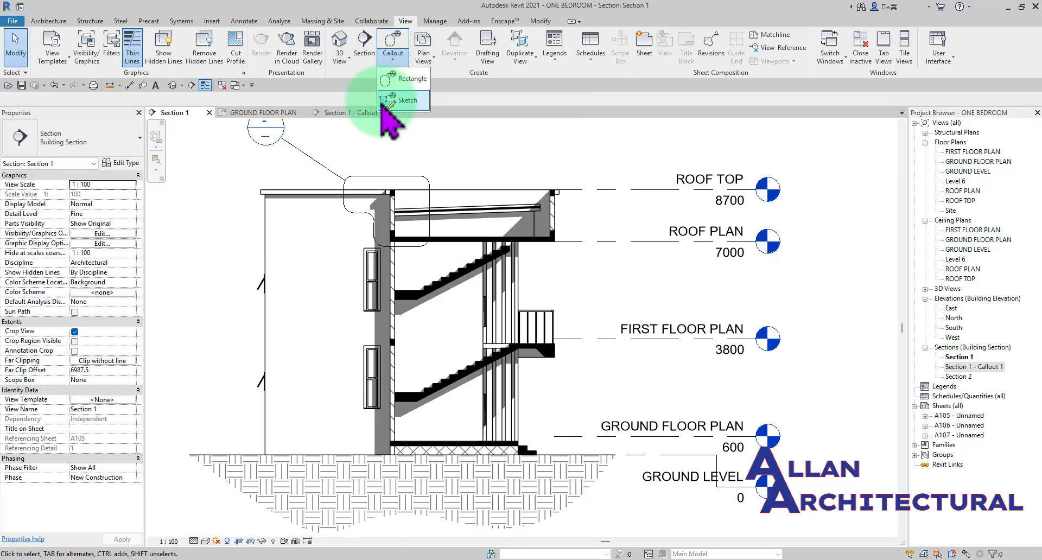
# - Start a sketched callout in Section 1, drawing a short horizontal line above the upper stair landing and a sloping line about 3900 mm up along the flight
pyautogui.click(399, 105)
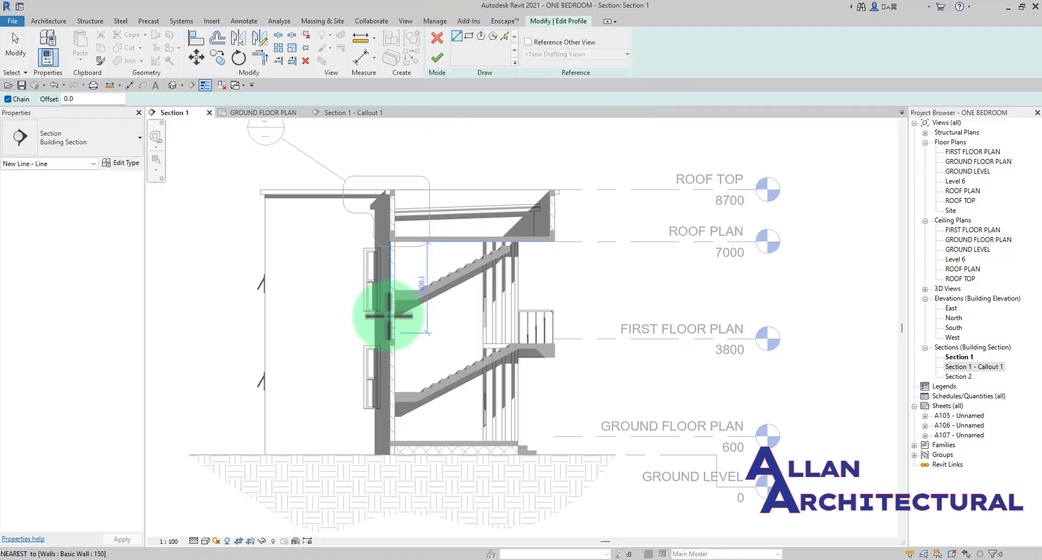
pyautogui.scroll(5, 382, 275)
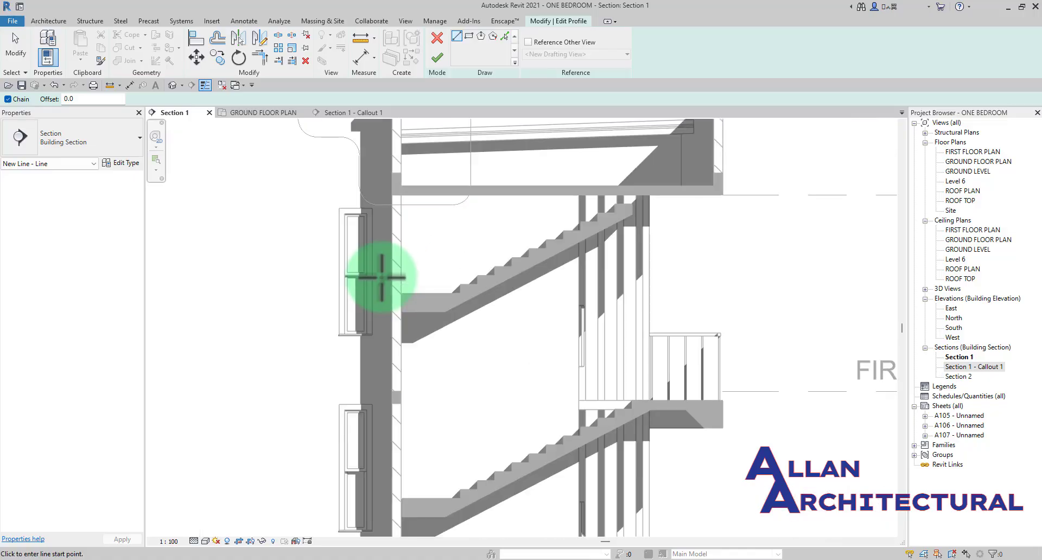
pyautogui.click(382, 276)
pyautogui.click(438, 277)
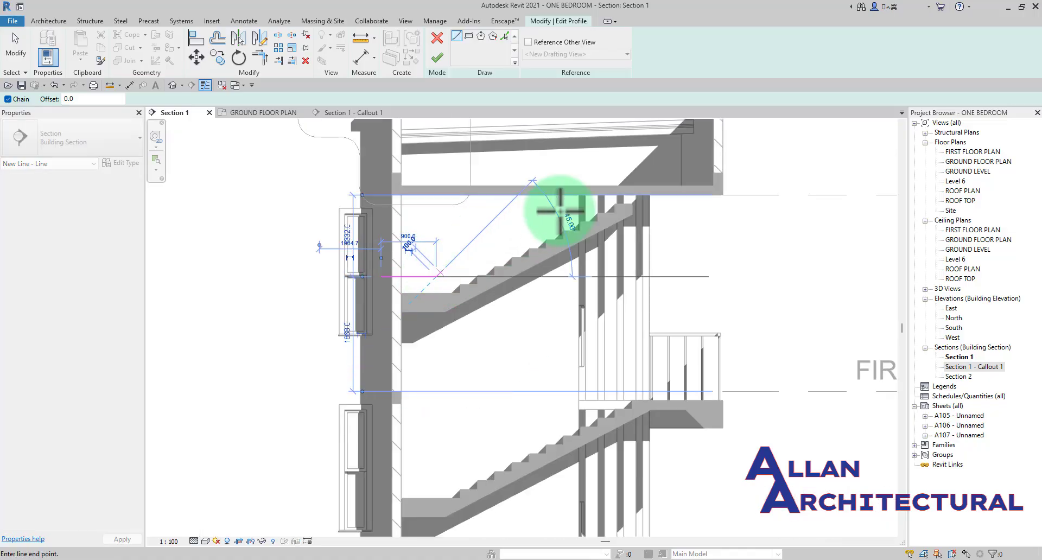
pyautogui.click(655, 164)
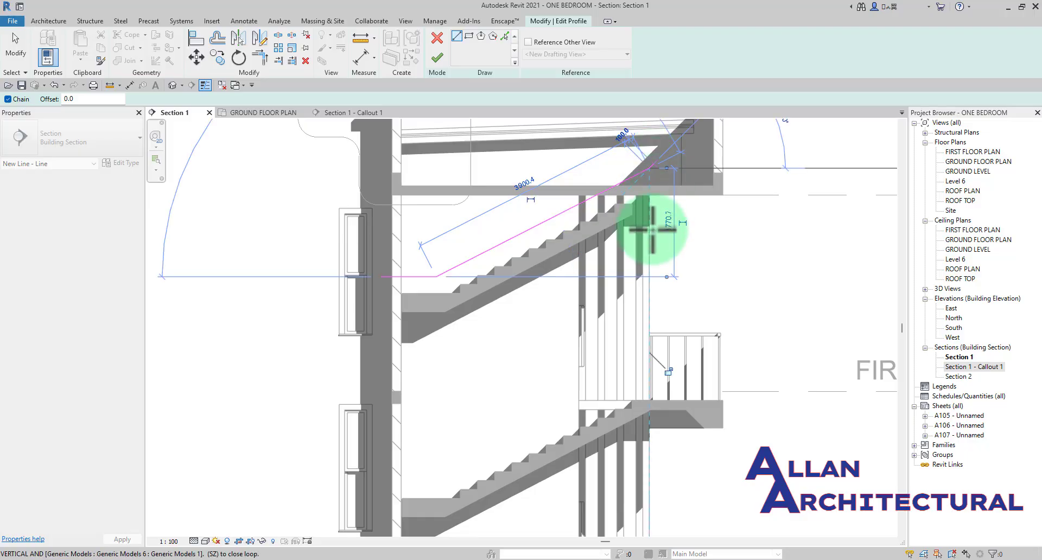
# - Close the callout outline down past the flight's upper end, back parallel beneath the stair and around the landing, and finish the sketch
pyautogui.scroll(2, 658, 232)
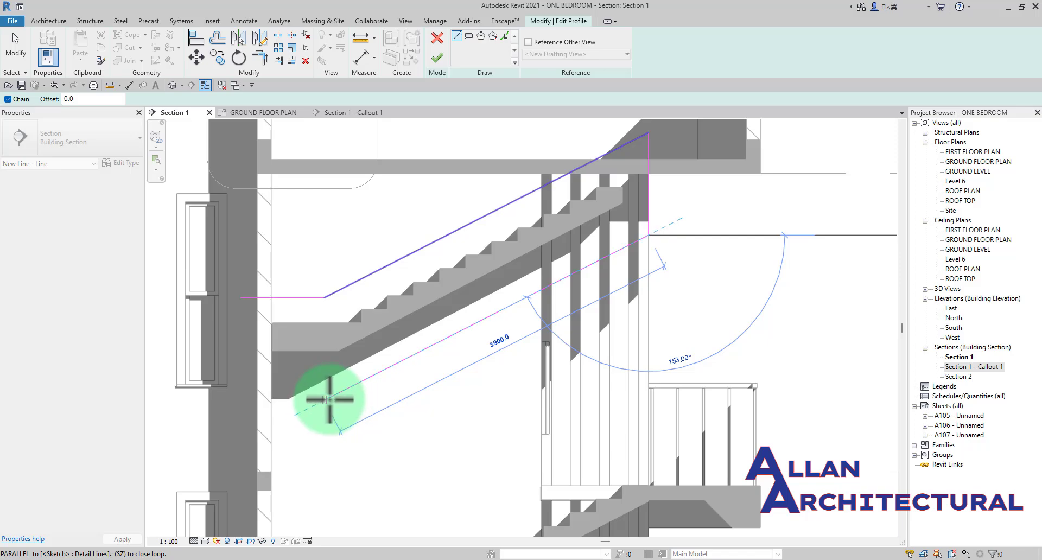
pyautogui.click(325, 400)
pyautogui.click(240, 400)
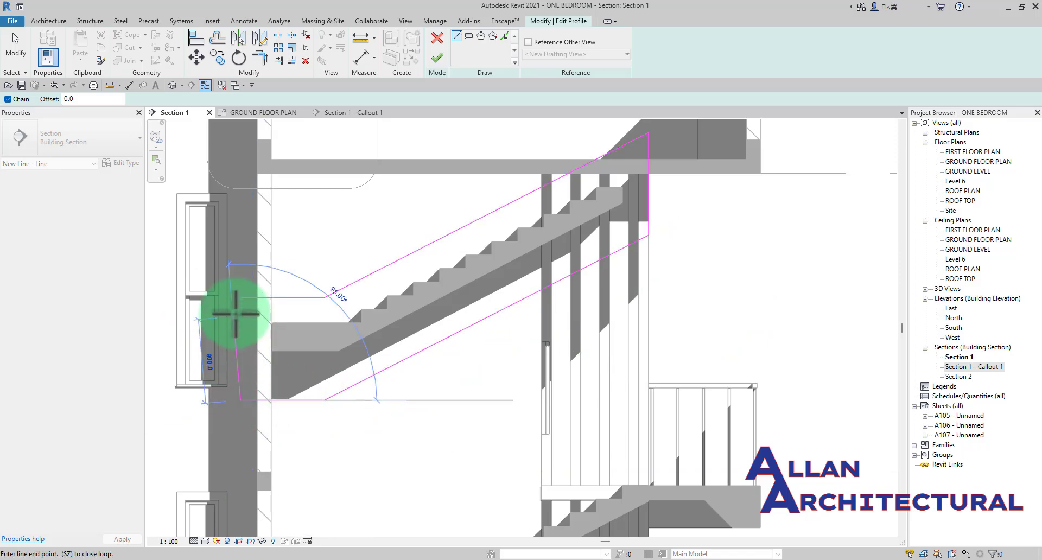
pyautogui.click(241, 298)
pyautogui.press('Escape')
pyautogui.press('Escape')
pyautogui.scroll(-5, 458, 279)
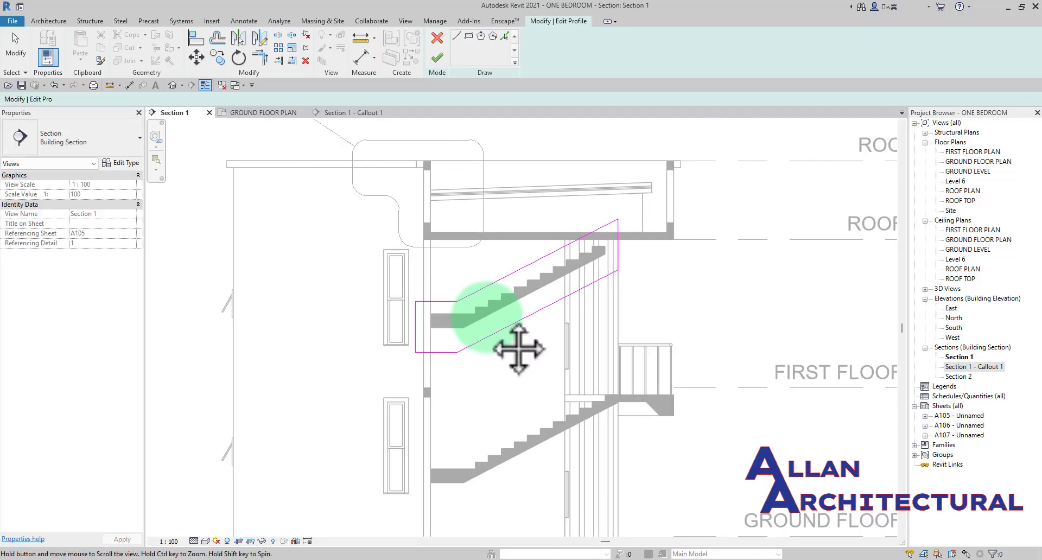
pyautogui.scroll(3, 591, 280)
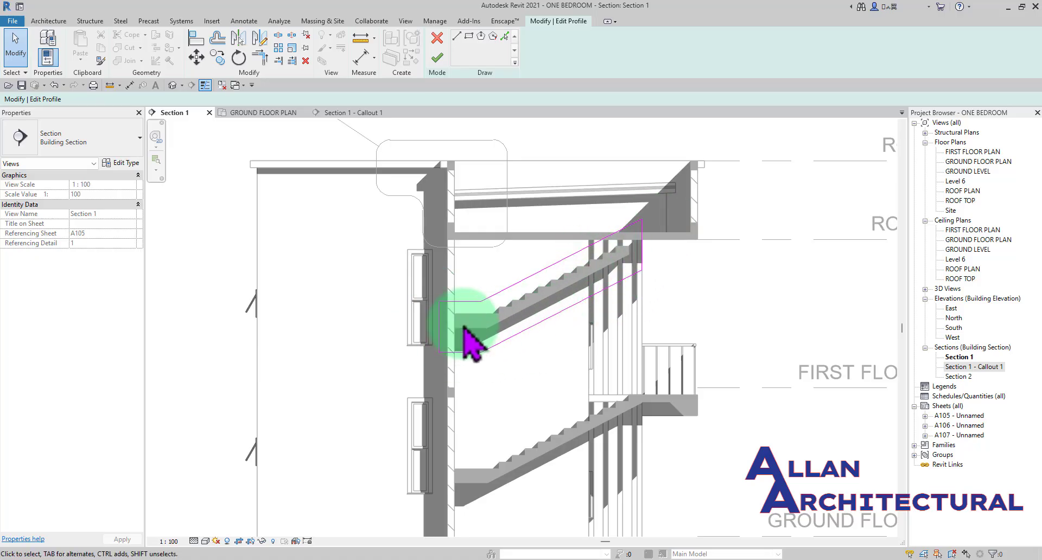
pyautogui.scroll(2, 469, 315)
pyautogui.click(436, 57)
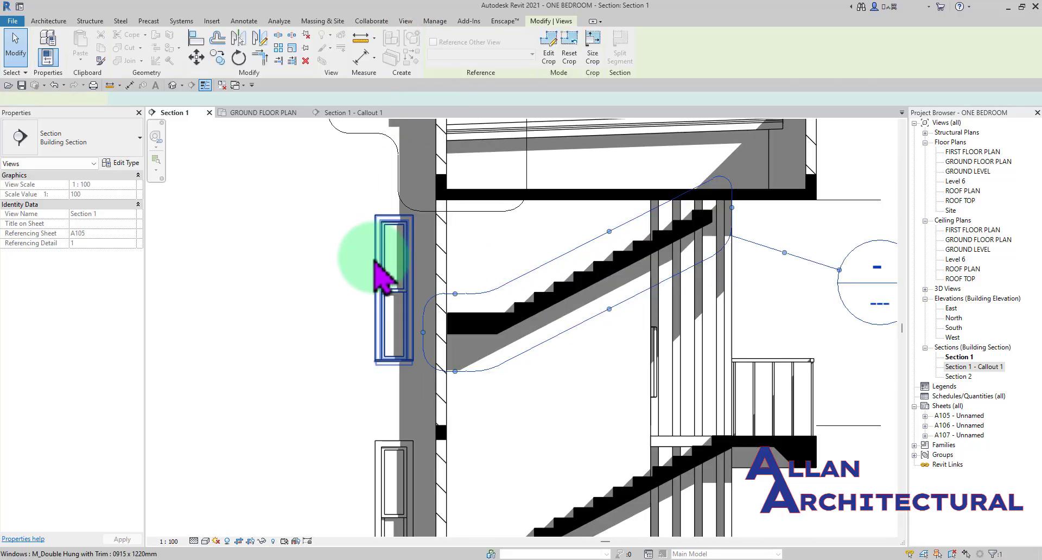
# - Move the stair callout's head to the open space below the upper flight, and deselect the callout
pyautogui.scroll(-2, 391, 260)
pyautogui.click(564, 262)
pyautogui.scroll(3, 564, 266)
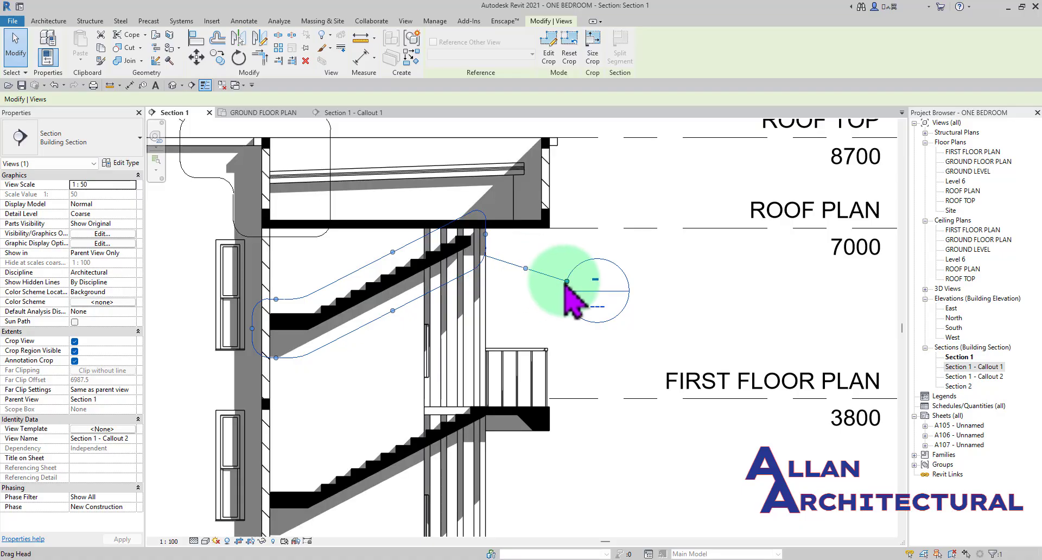
pyautogui.moveTo(567, 282); pyautogui.dragTo(351, 387)
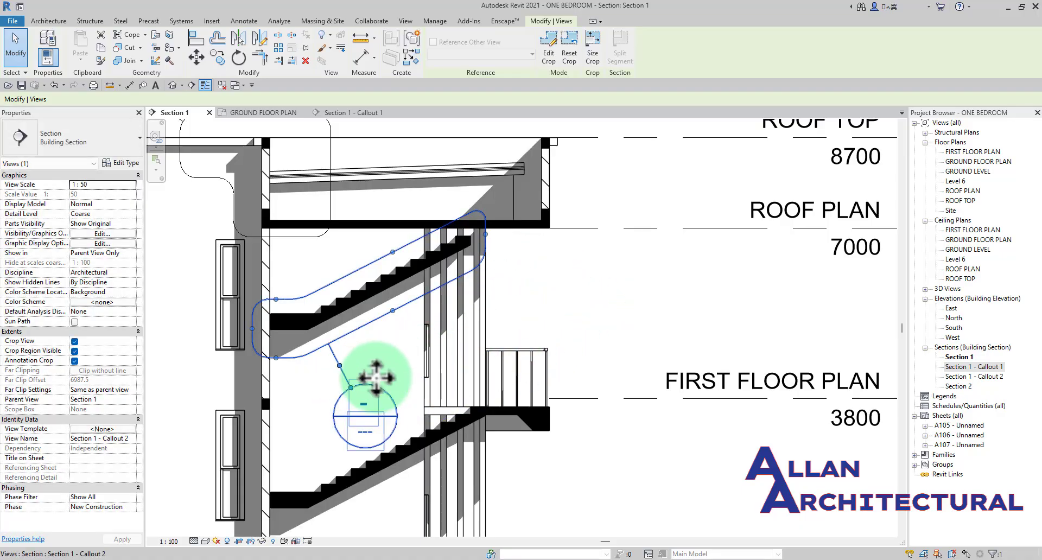
pyautogui.scroll(-2, 469, 324)
pyautogui.moveTo(499, 324); pyautogui.dragTo(542, 324, button='middle')
pyautogui.click(593, 297)
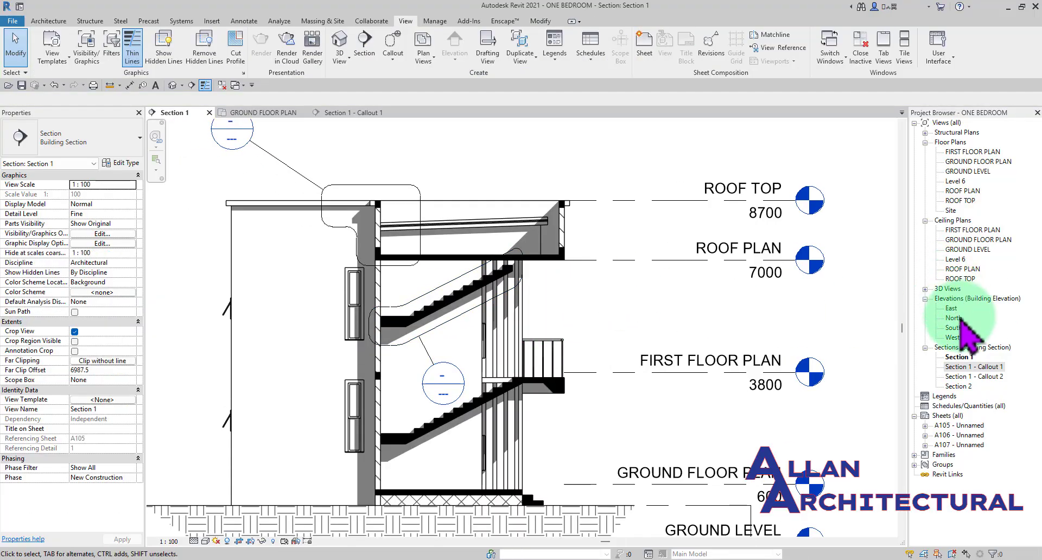
# - Open the Section 1 - Callout 2 view and examine the cropped stair flight, landing and steps up close
pyautogui.doubleClick(983, 377)
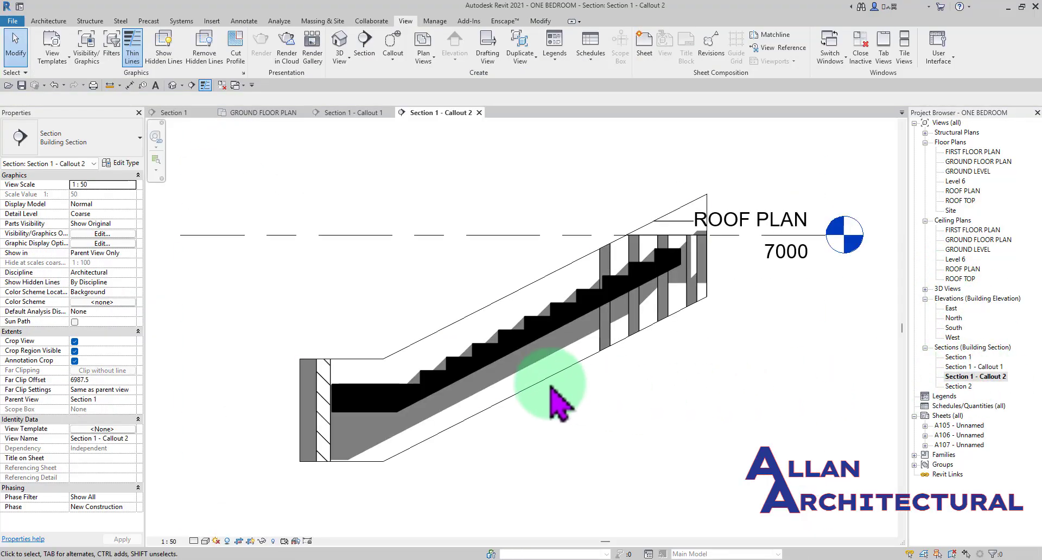
pyautogui.scroll(-2, 598, 251)
pyautogui.moveTo(681, 252); pyautogui.dragTo(651, 253, button='middle')
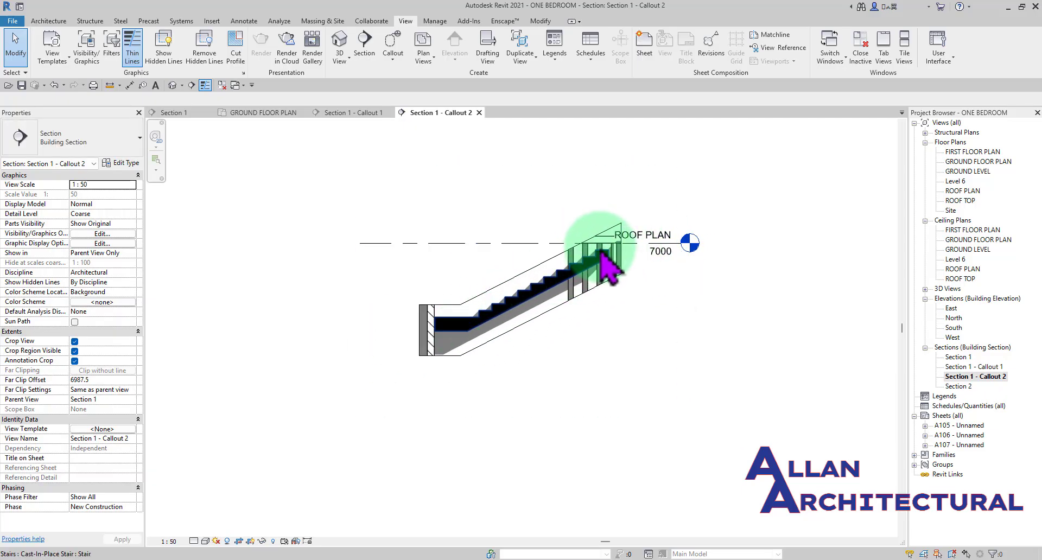
pyautogui.scroll(2, 461, 325)
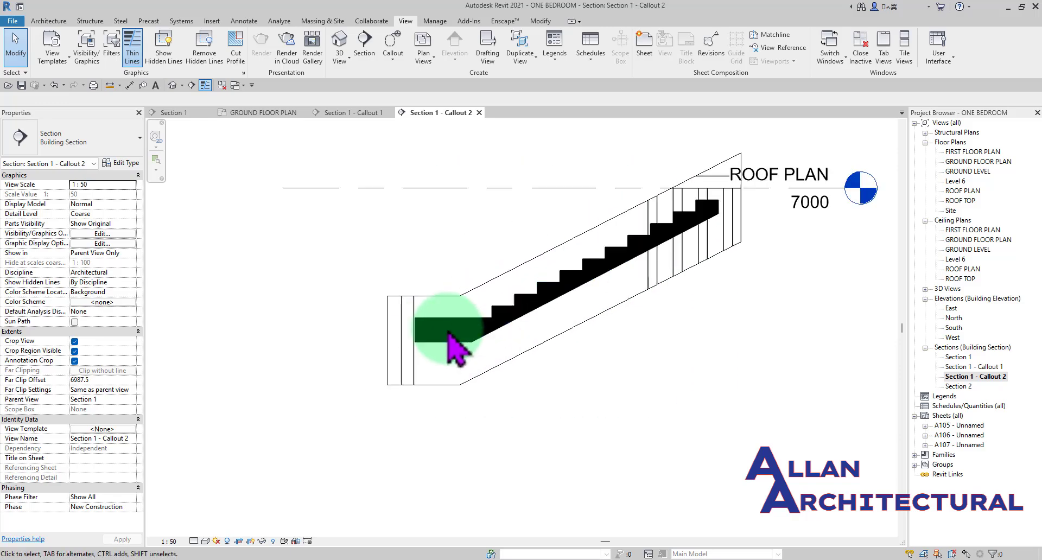
pyautogui.scroll(4, 513, 303)
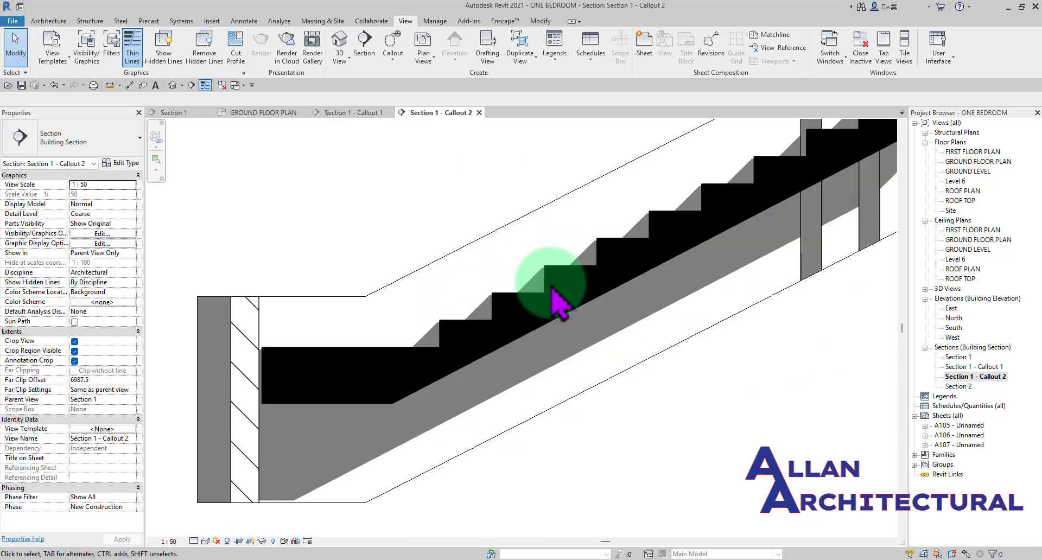
pyautogui.scroll(-2, 550, 279)
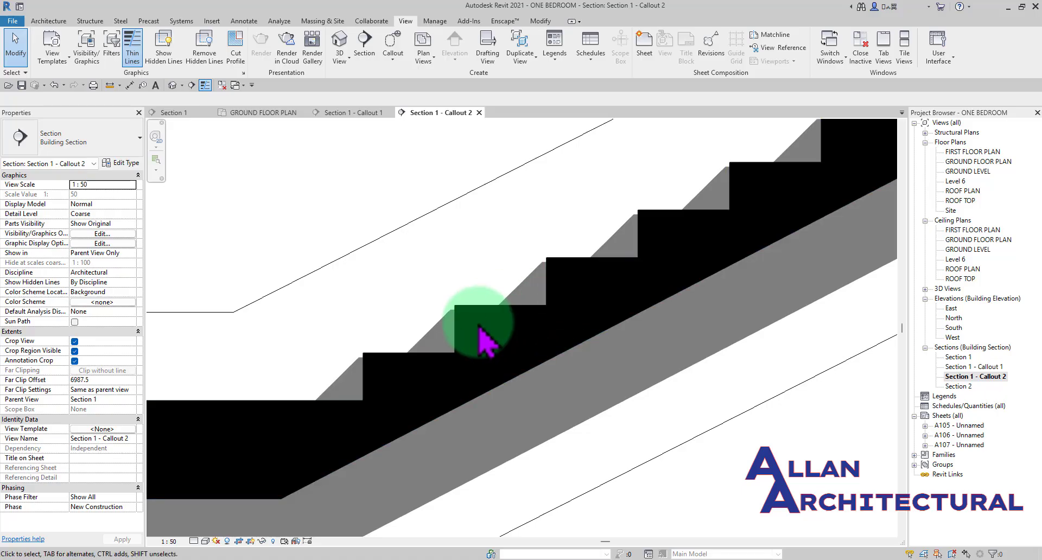
pyautogui.scroll(-2, 444, 350)
pyautogui.scroll(-3, 440, 339)
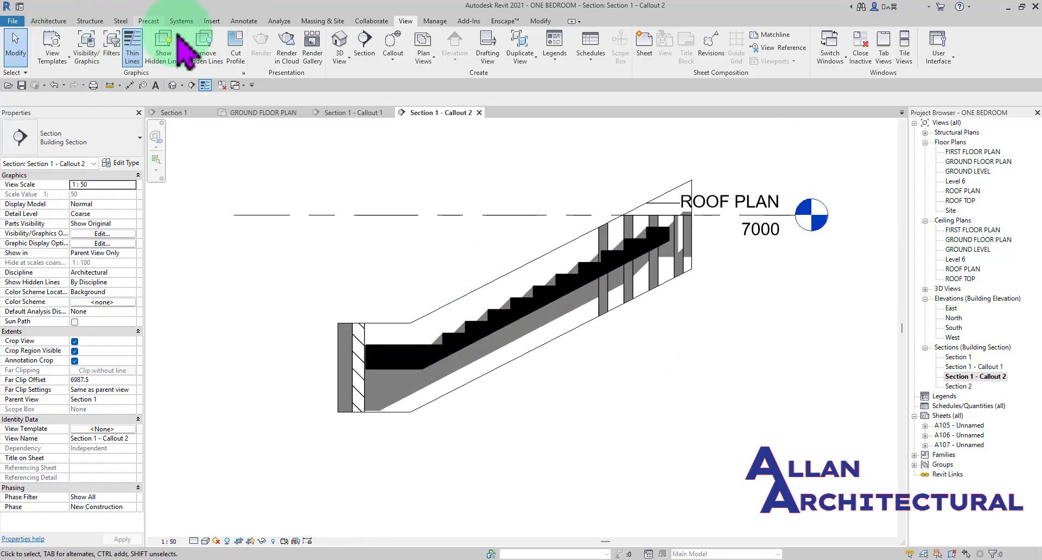
# - Switch to the ground floor plan and examine the room layout and staircase
pyautogui.click(250, 22)
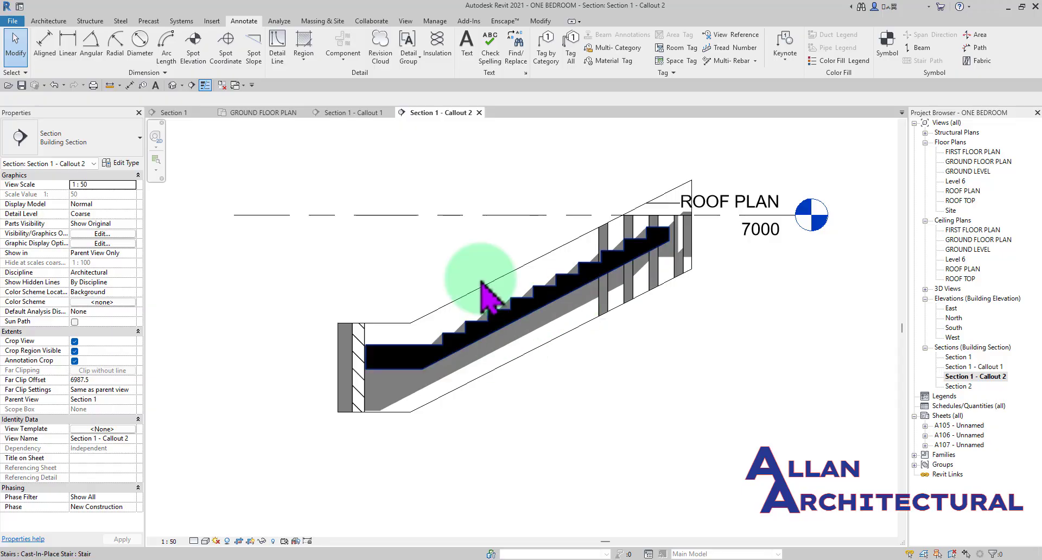
pyautogui.click(260, 112)
pyautogui.scroll(5, 301, 286)
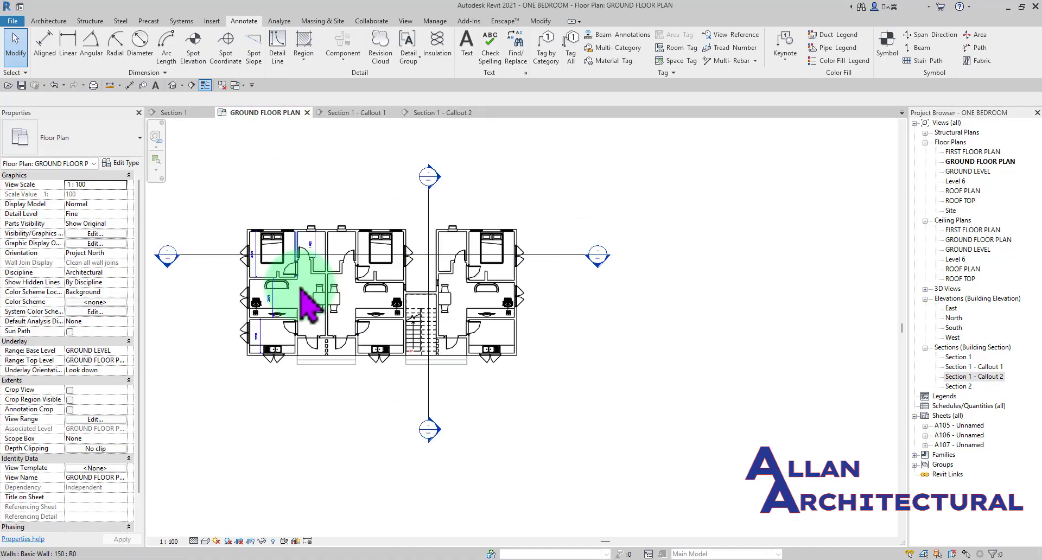
pyautogui.moveTo(421, 307); pyautogui.dragTo(513, 334, button='middle')
pyautogui.scroll(2, 540, 278)
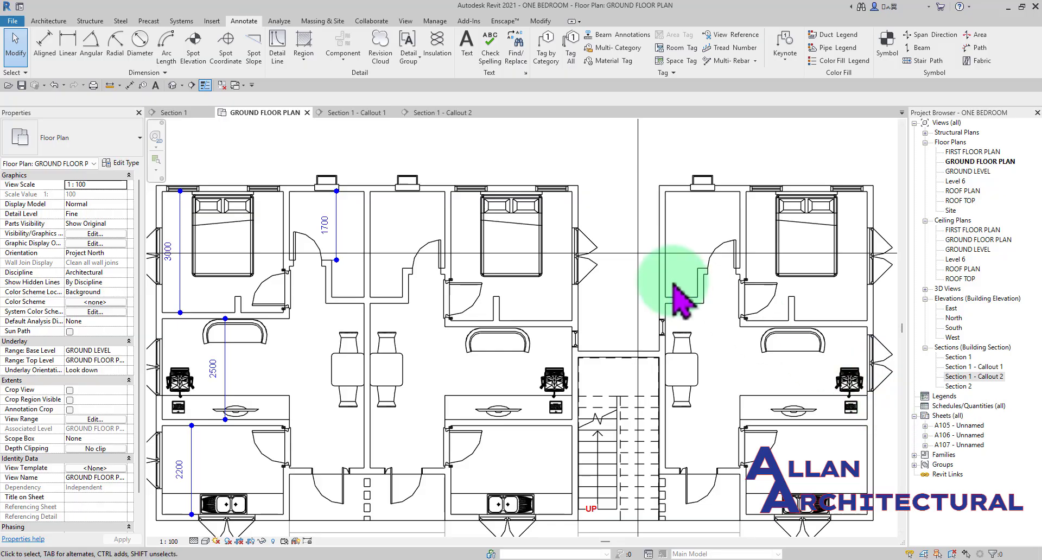
pyautogui.scroll(-4, 505, 309)
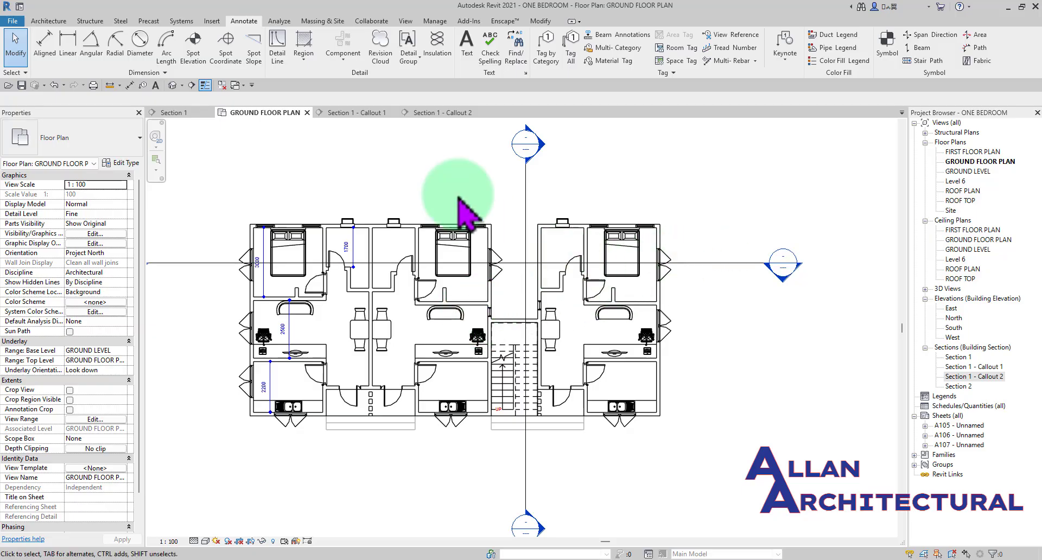
# - Create a drafting view named "detail for stair" at a scale of 1:20
pyautogui.click(405, 22)
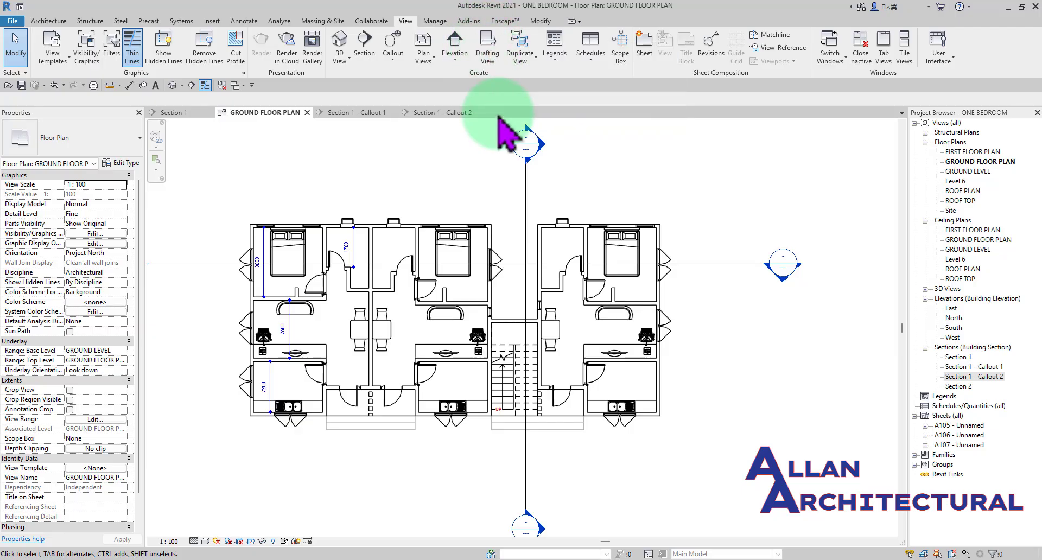
pyautogui.click(487, 50)
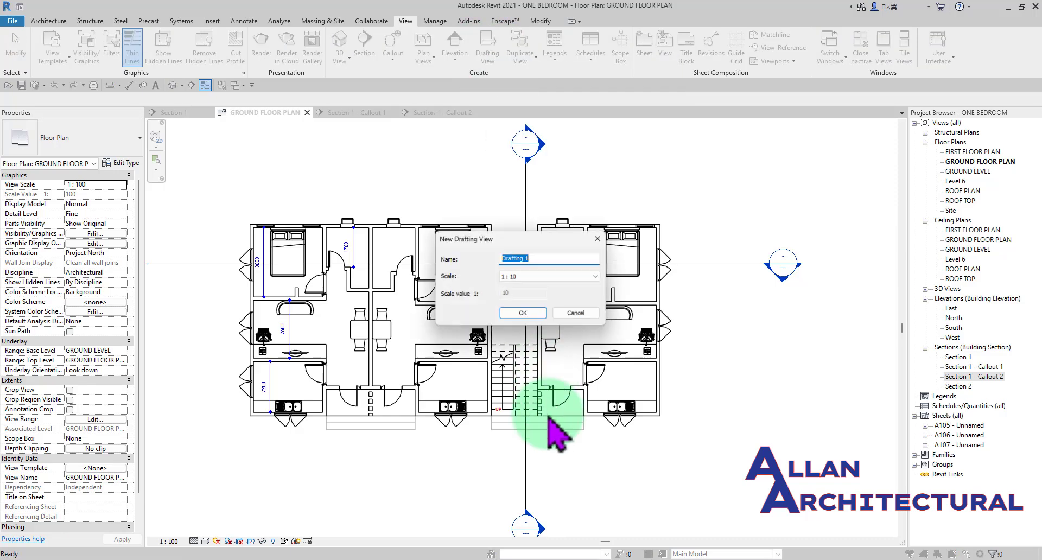
pyautogui.moveTo(516, 240); pyautogui.dragTo(499, 142)
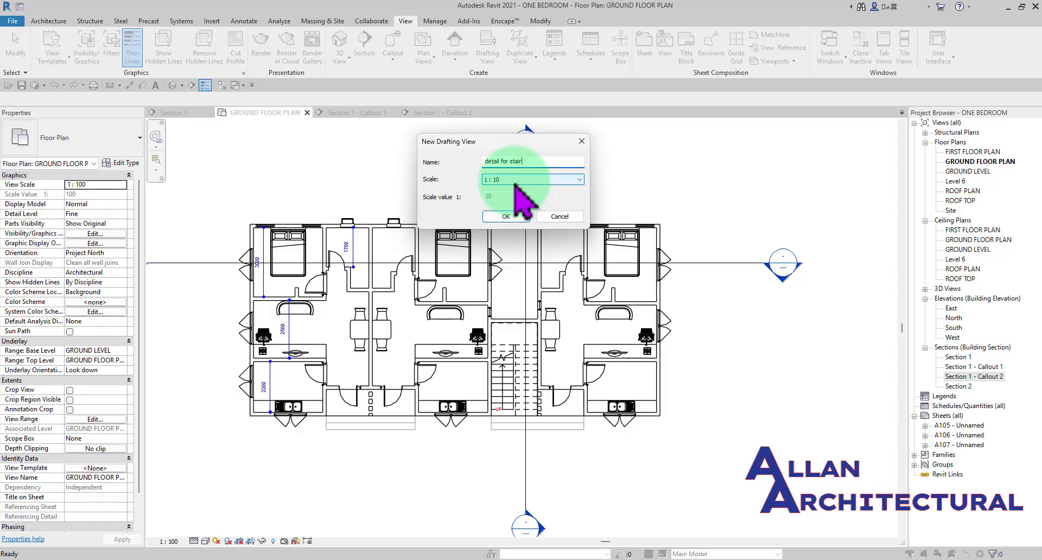
pyautogui.click(515, 183)
pyautogui.click(501, 227)
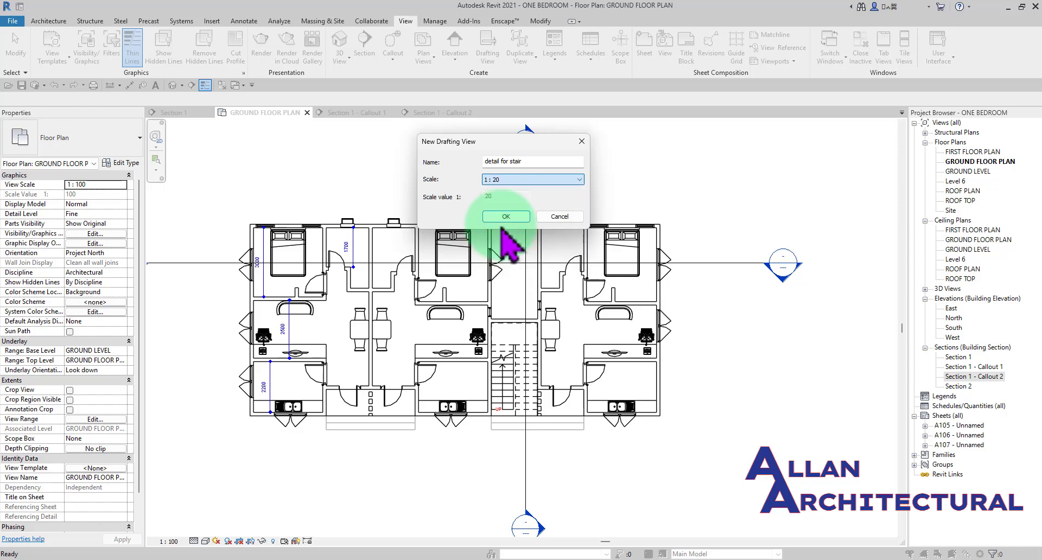
pyautogui.click(508, 217)
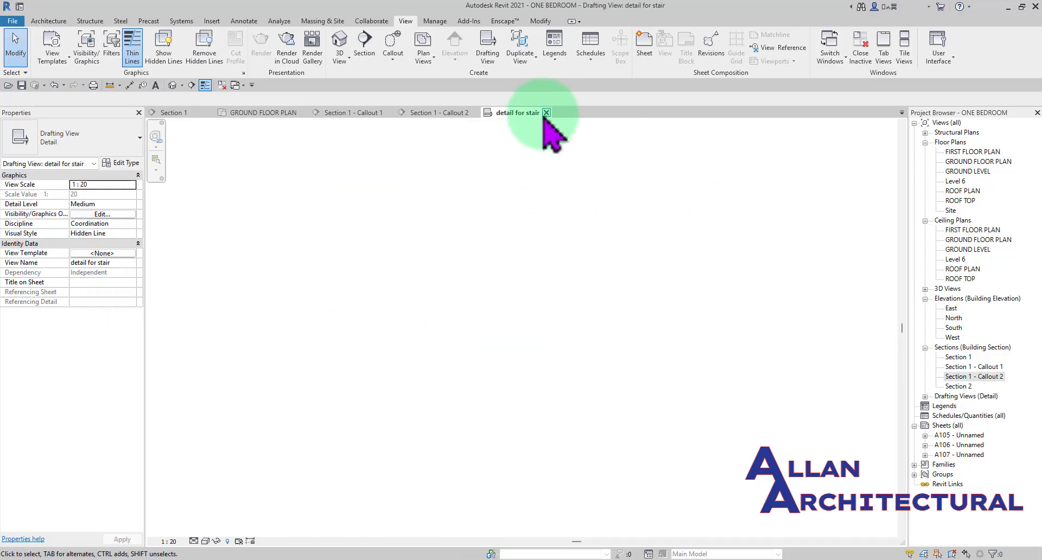
# - Close and reopen the "detail for stair" drafting view, review the stair in Section 1 - Callout 2, and return to the drafting view
pyautogui.click(547, 113)
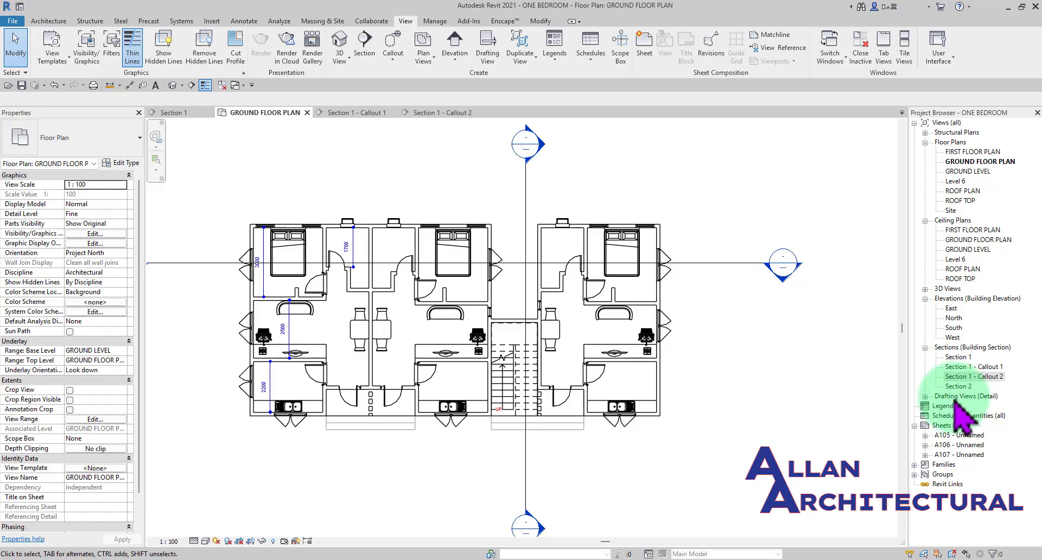
pyautogui.click(924, 397)
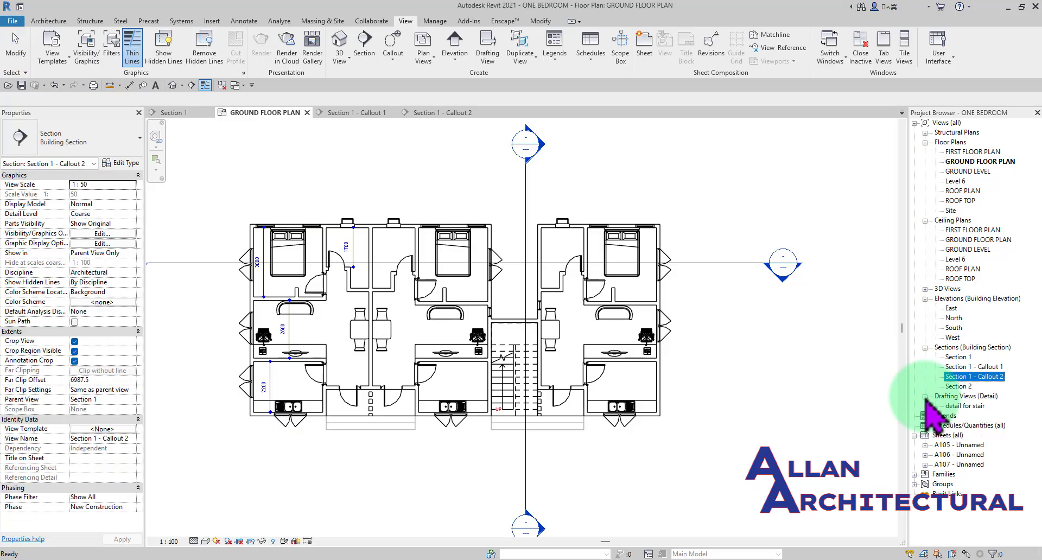
pyautogui.doubleClick(961, 407)
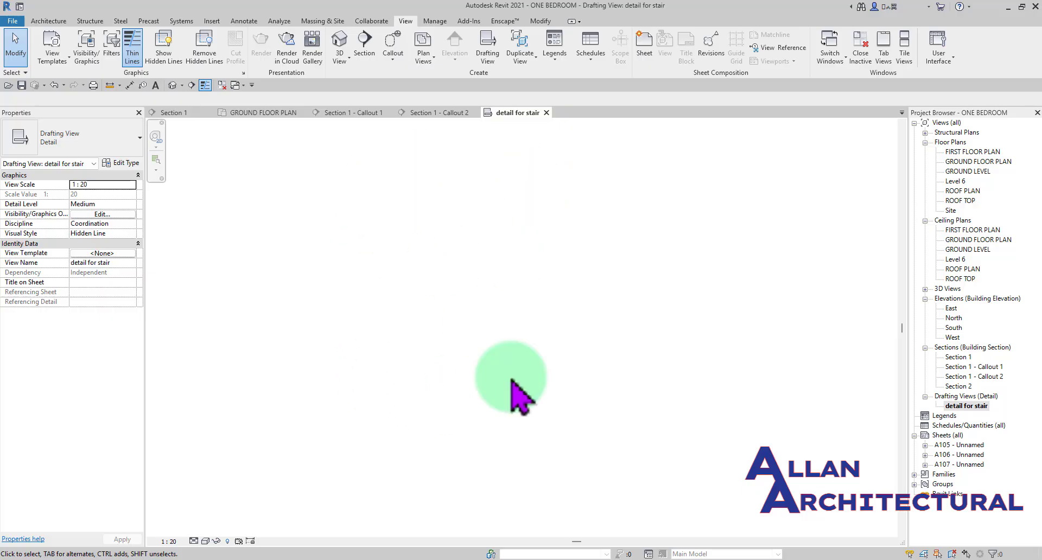
pyautogui.doubleClick(979, 377)
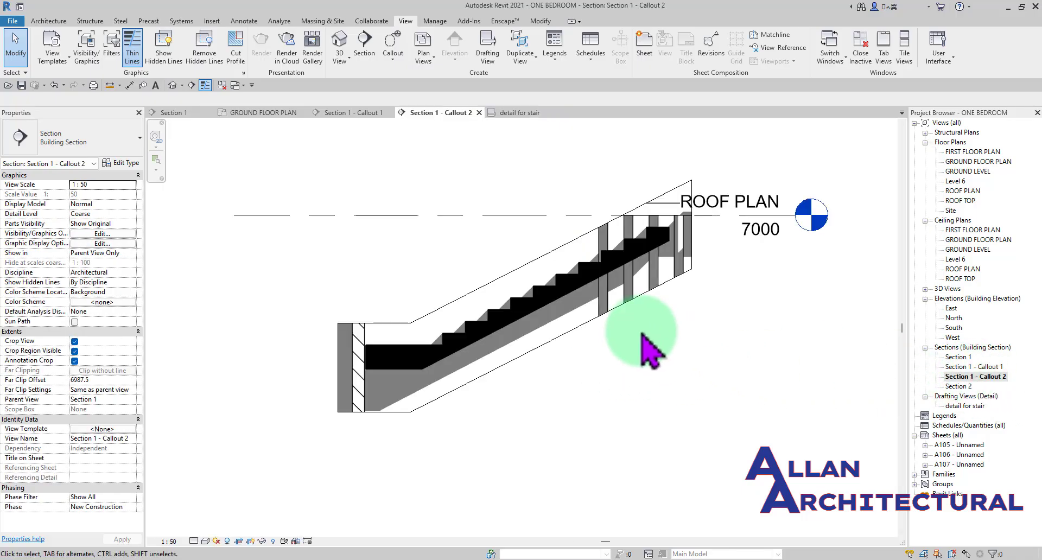
pyautogui.click(511, 113)
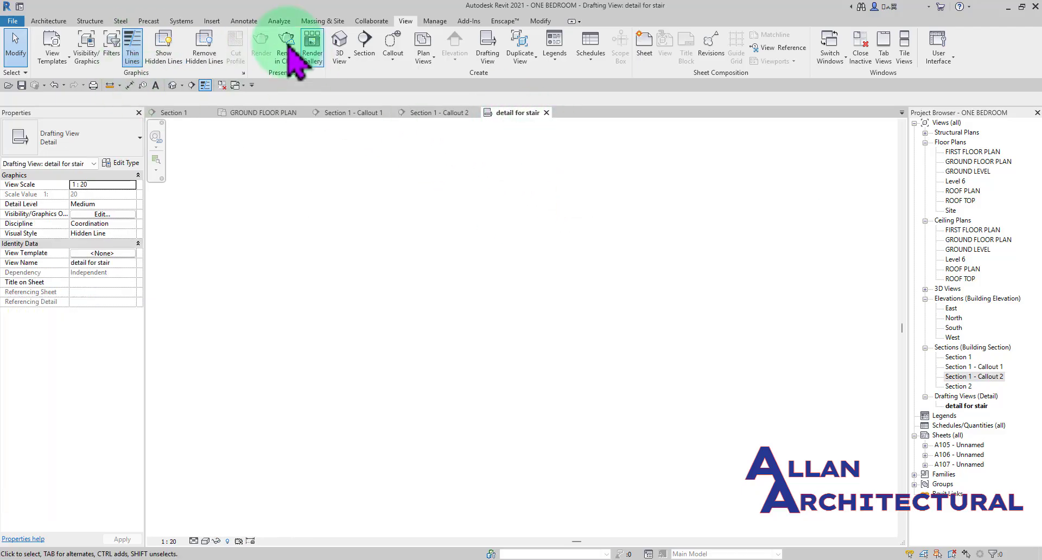
pyautogui.click(247, 21)
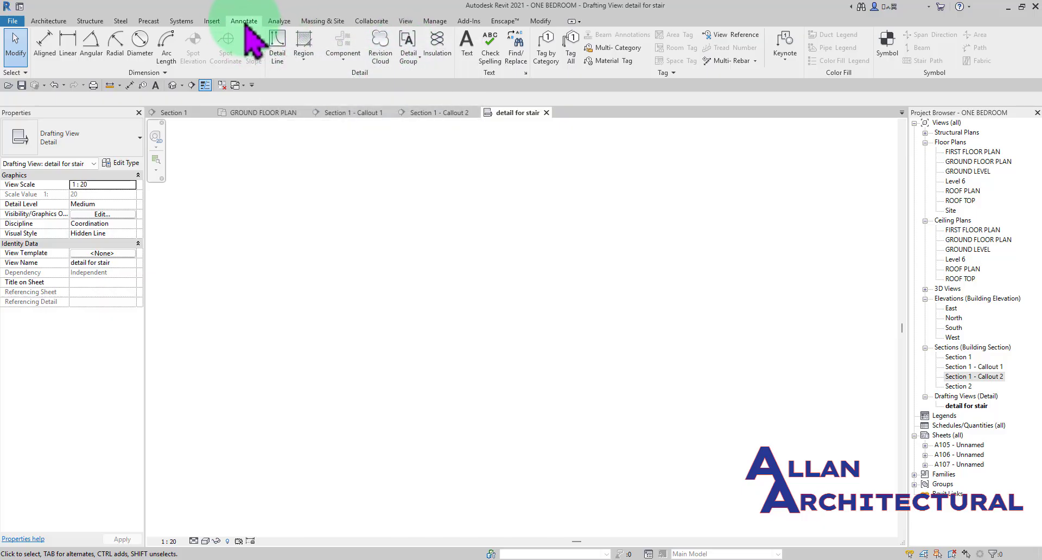
pyautogui.click(279, 50)
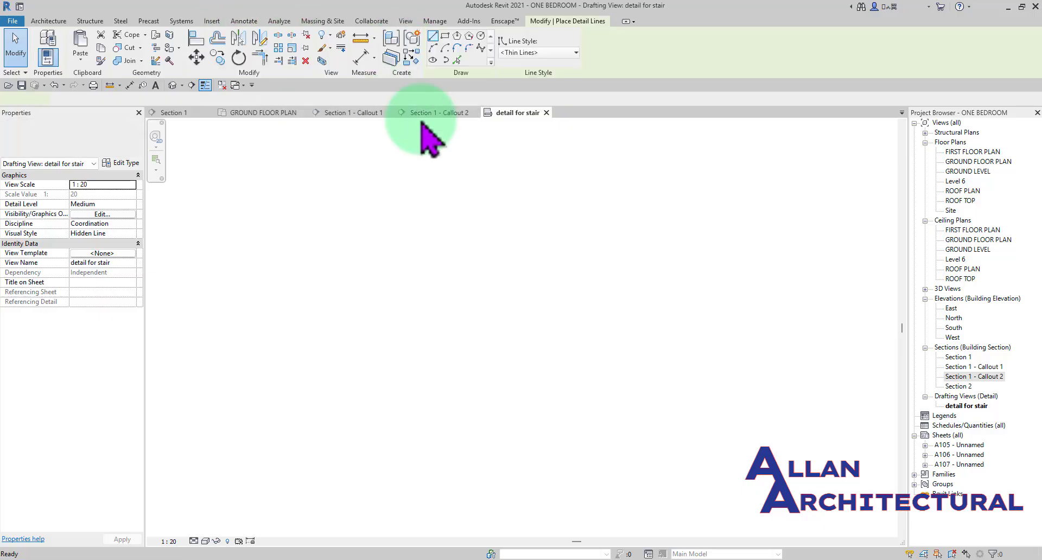
pyautogui.click(382, 280)
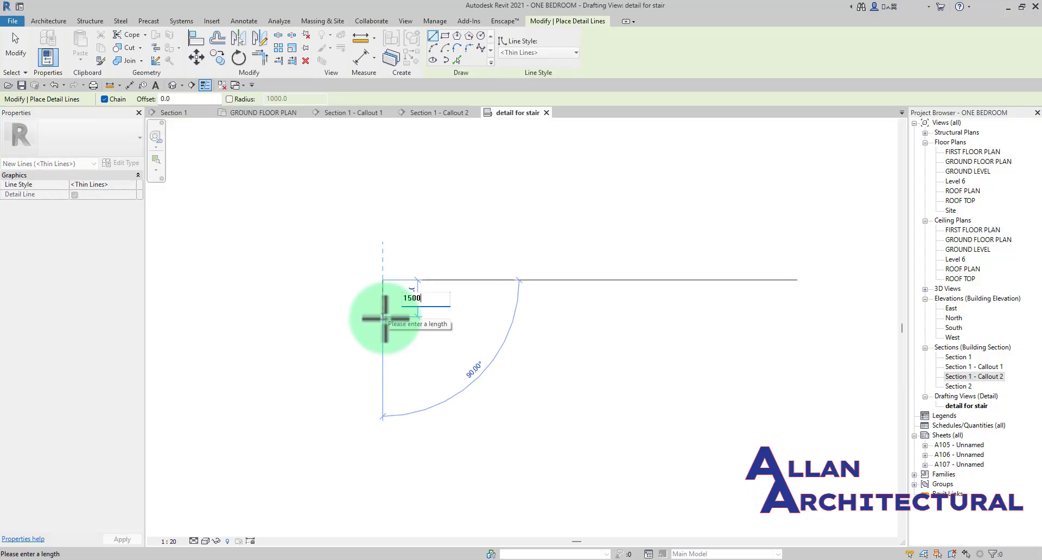
pyautogui.press('Escape')
pyautogui.press('Escape')
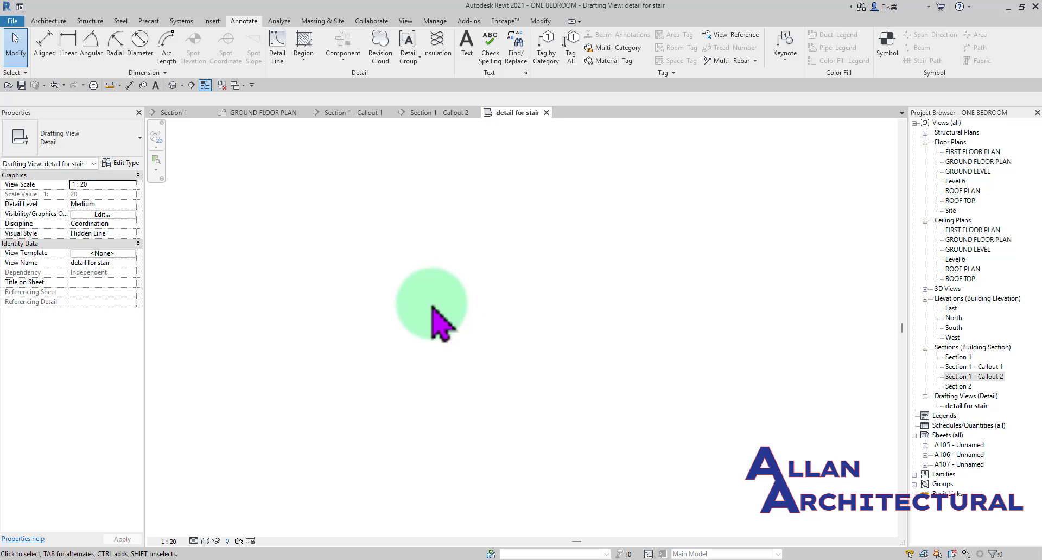
# - Draw the first stair step with thin detail lines: a vertical riser of 150 mm and a horizontal tread about 280 mm long
pyautogui.click(280, 47)
pyautogui.click(508, 371)
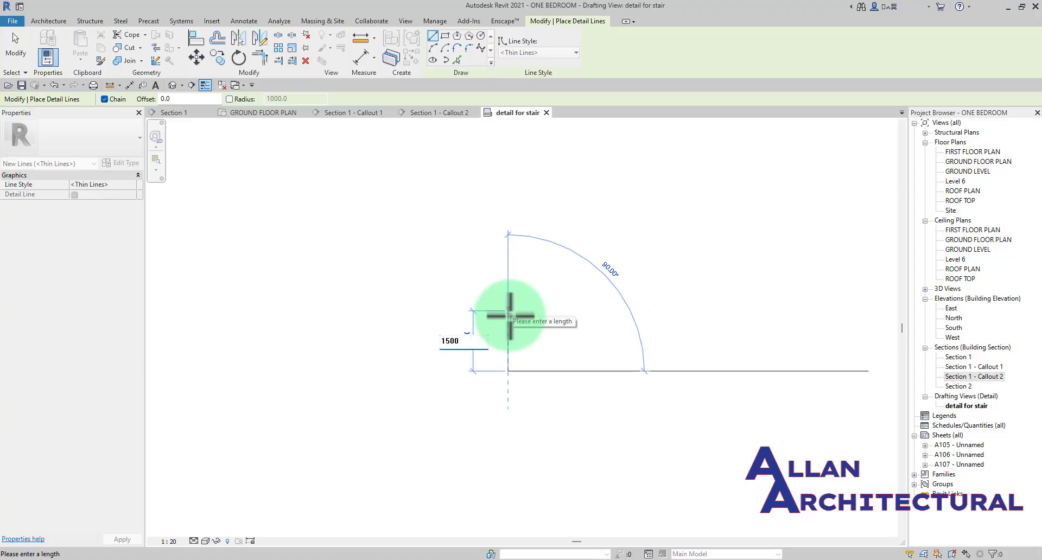
pyautogui.press('Return')
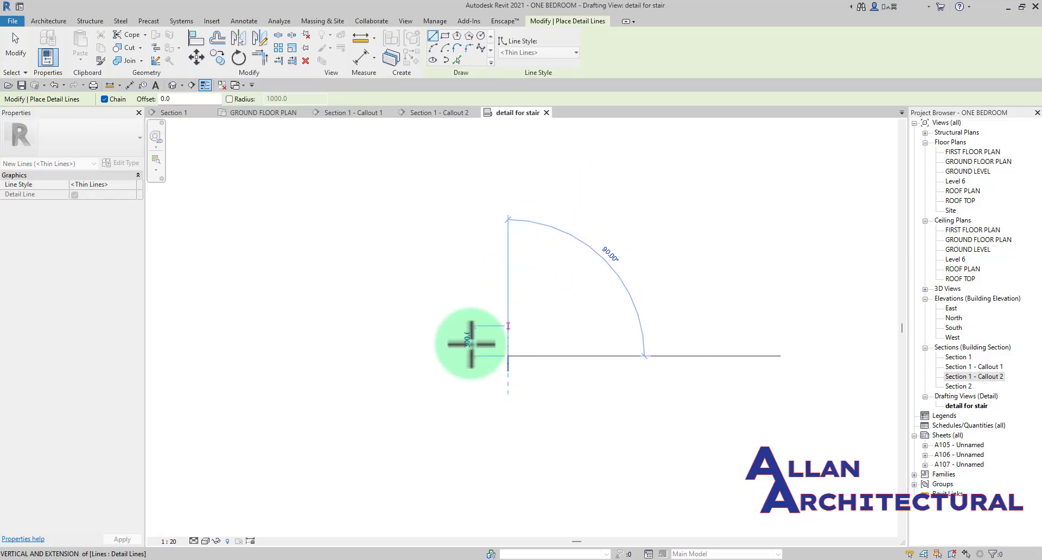
pyautogui.scroll(2, 496, 341)
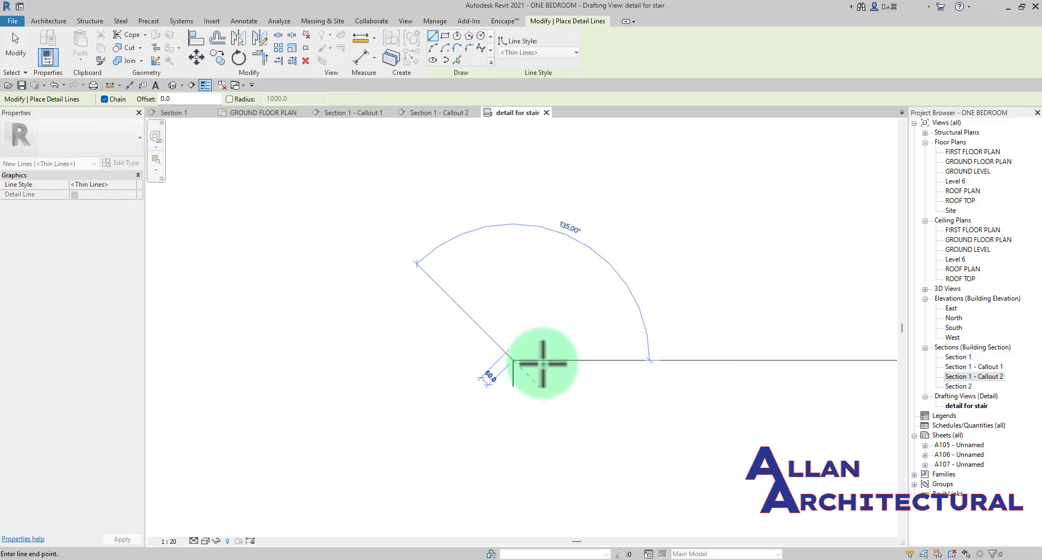
pyautogui.click(572, 360)
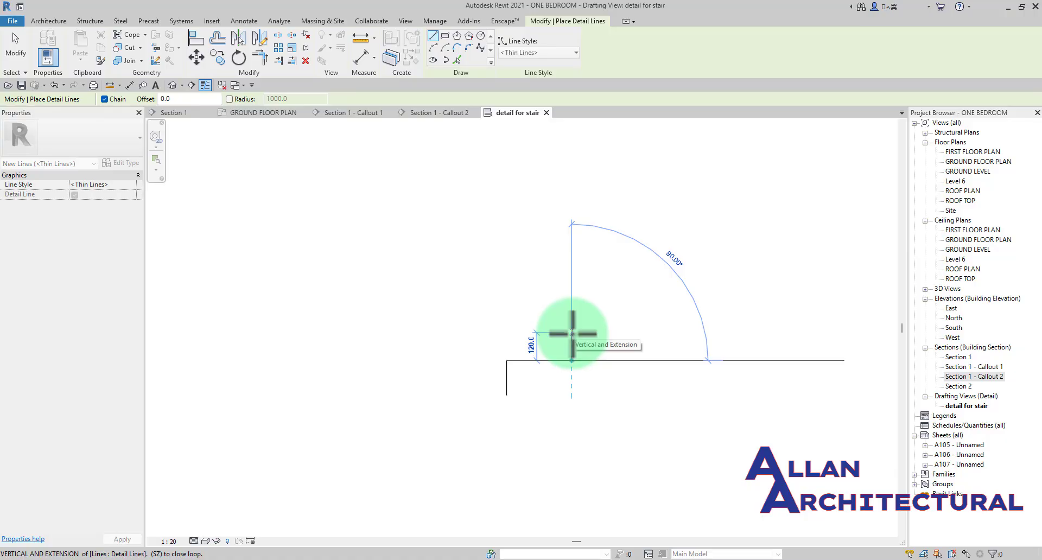
# - Continue the stair profile with a second riser of 150 mm and a tread about 280 mm long, ending the detail line chain
pyautogui.scroll(1, 572, 333)
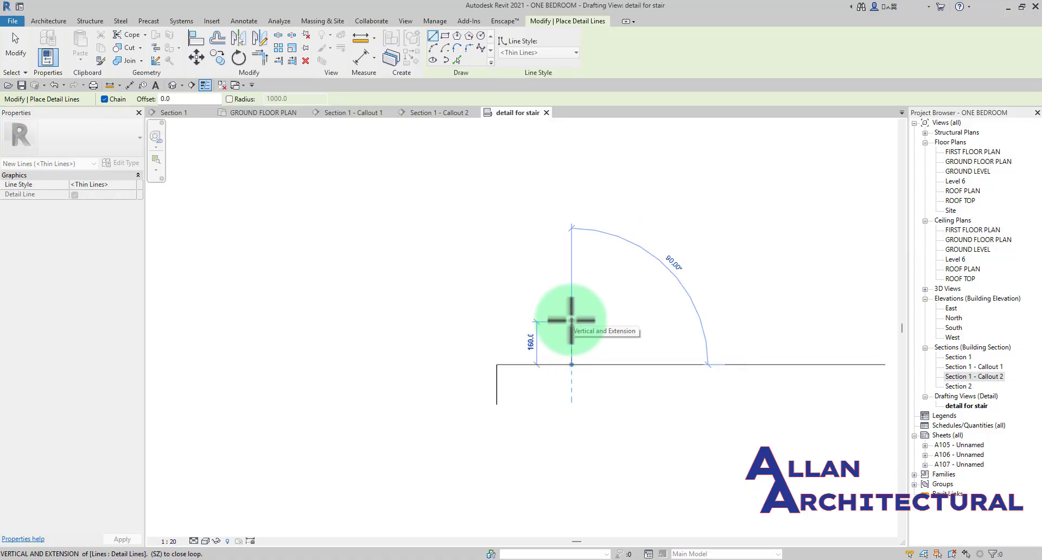
pyautogui.write('15')
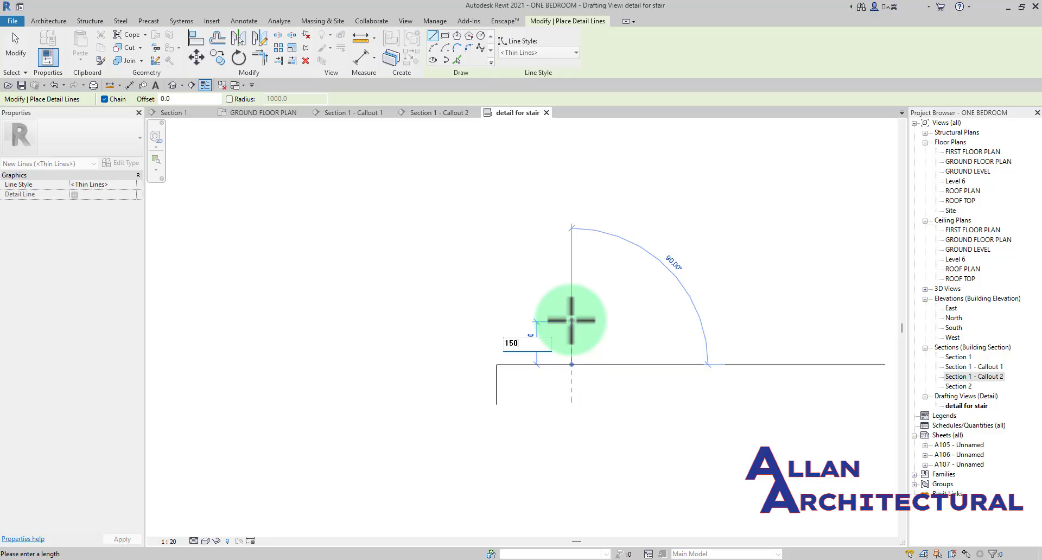
pyautogui.write('0')
pyautogui.press('Return')
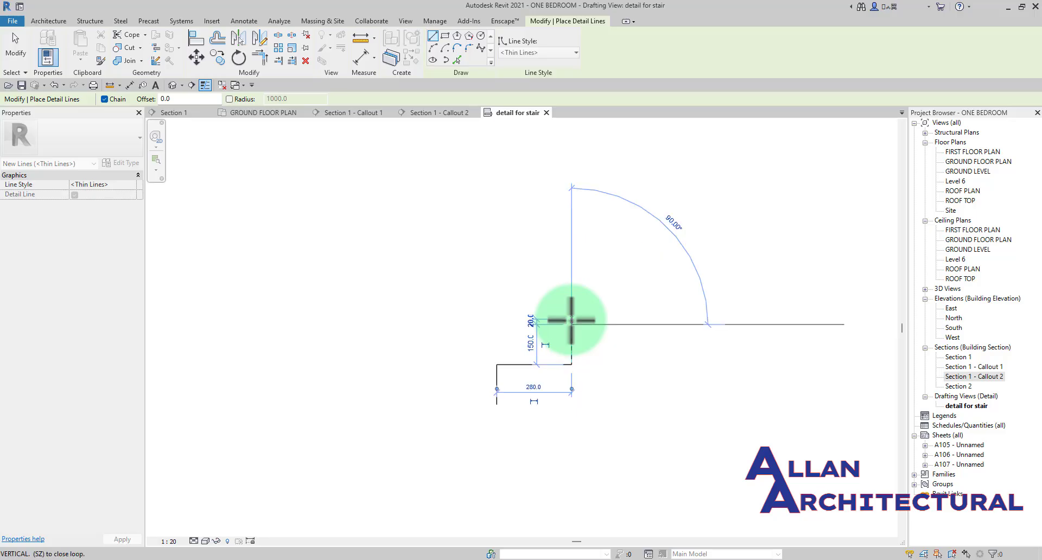
pyautogui.click(647, 323)
pyautogui.press('Escape')
pyautogui.press('Escape')
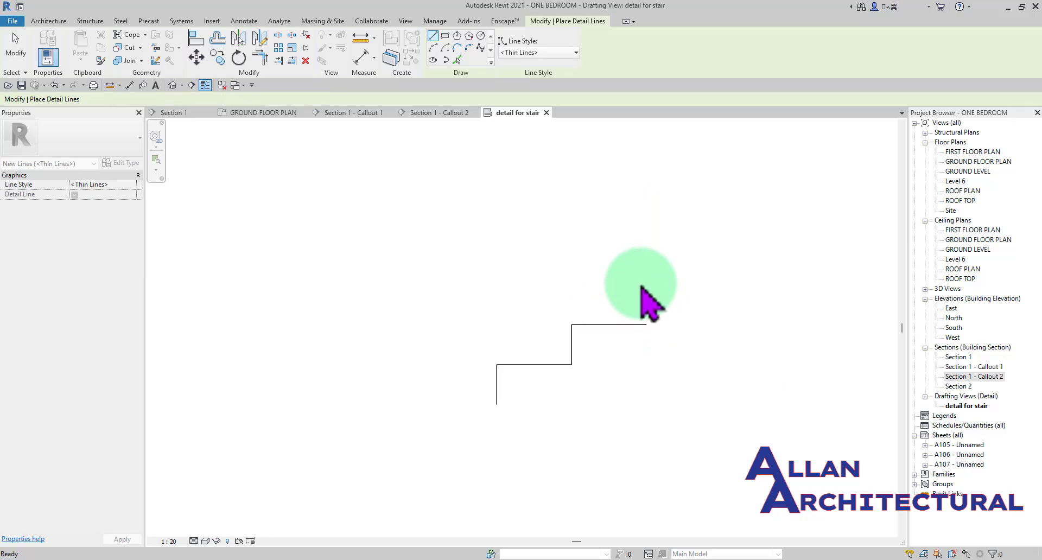
pyautogui.scroll(-4, 653, 317)
pyautogui.moveTo(654, 319); pyautogui.dragTo(529, 308, button='middle')
pyautogui.scroll(-1, 504, 300)
pyautogui.scroll(2, 466, 321)
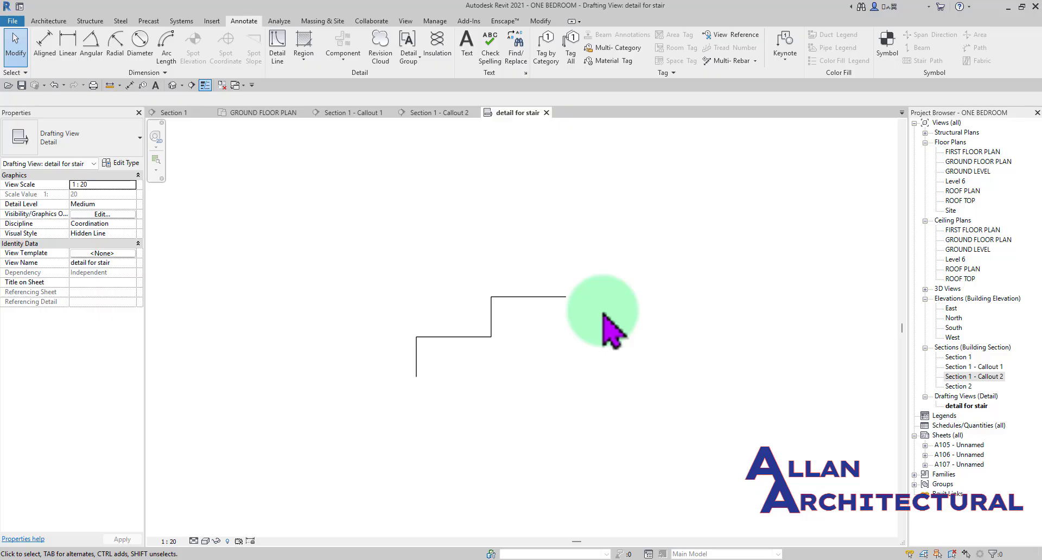
pyautogui.scroll(-3, 521, 226)
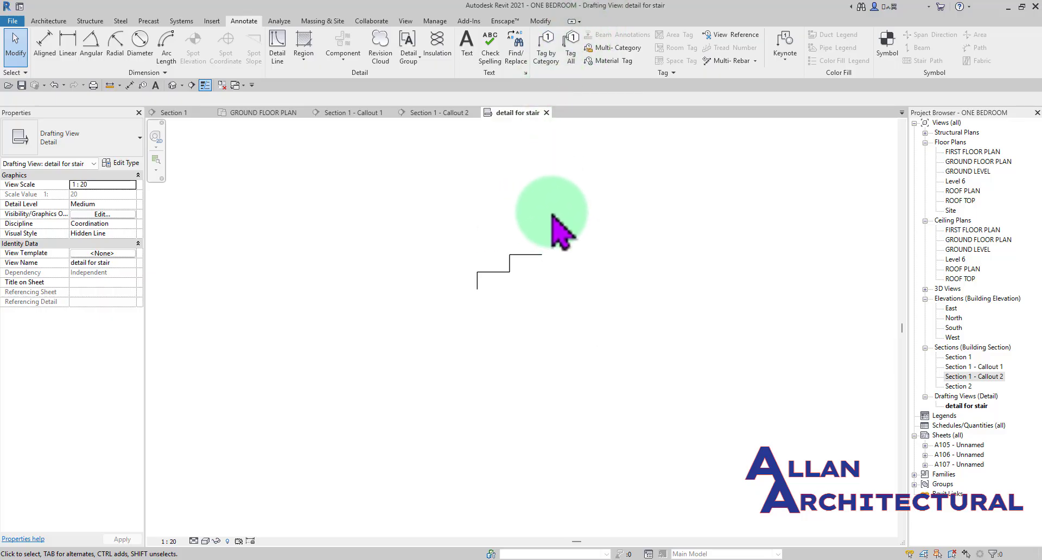
pyautogui.moveTo(550, 213); pyautogui.dragTo(489, 256, button='middle')
pyautogui.scroll(1, 449, 247)
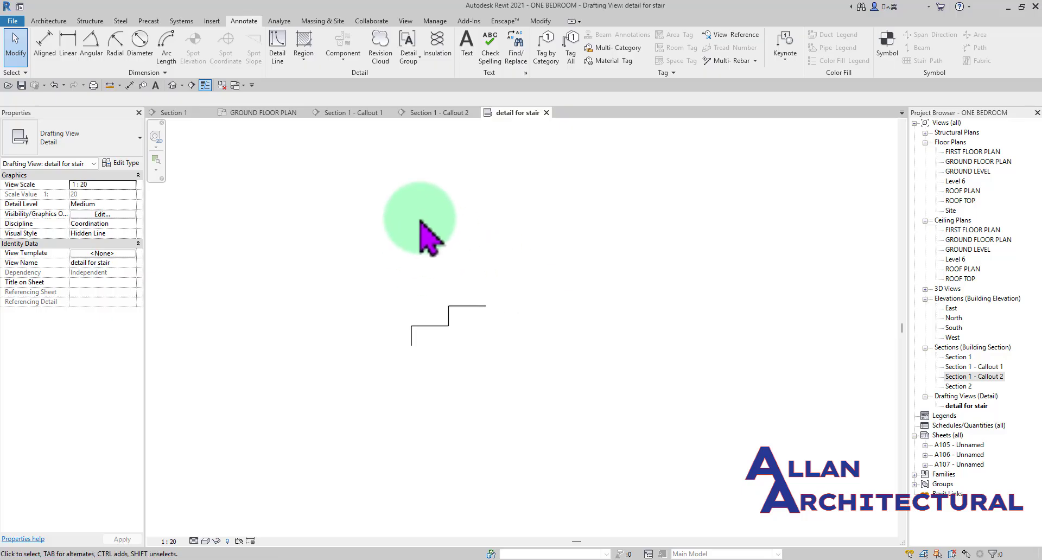
# - Import the image "ASSEMBLY - Floor Plan - Roof Plan Admin - Detail View - Detail At Grade.jpg" from the desktop's DETAILS folder, browsing by thumbnails
pyautogui.click(212, 22)
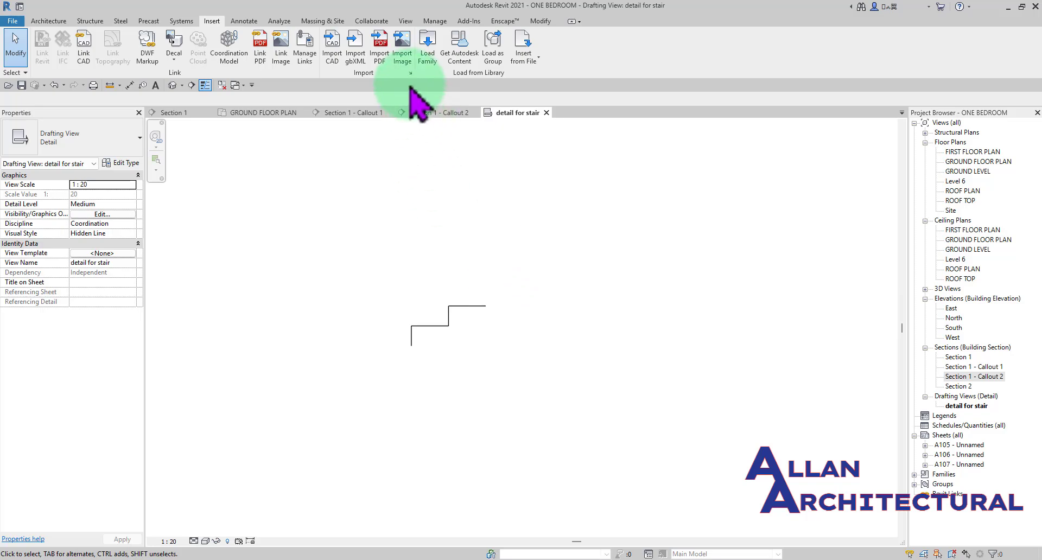
pyautogui.scroll(-4, 432, 272)
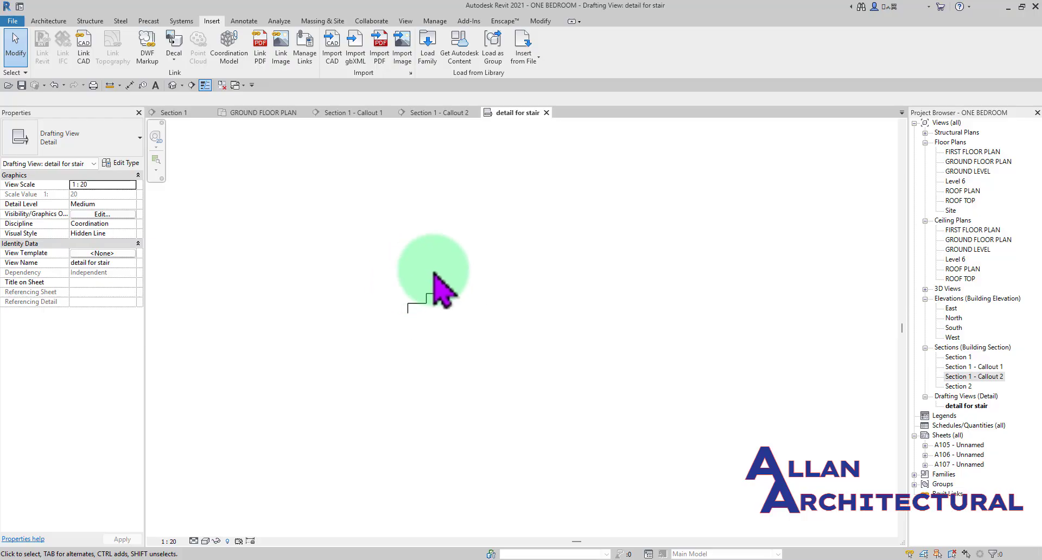
pyautogui.moveTo(392, 325); pyautogui.dragTo(439, 380, button='middle')
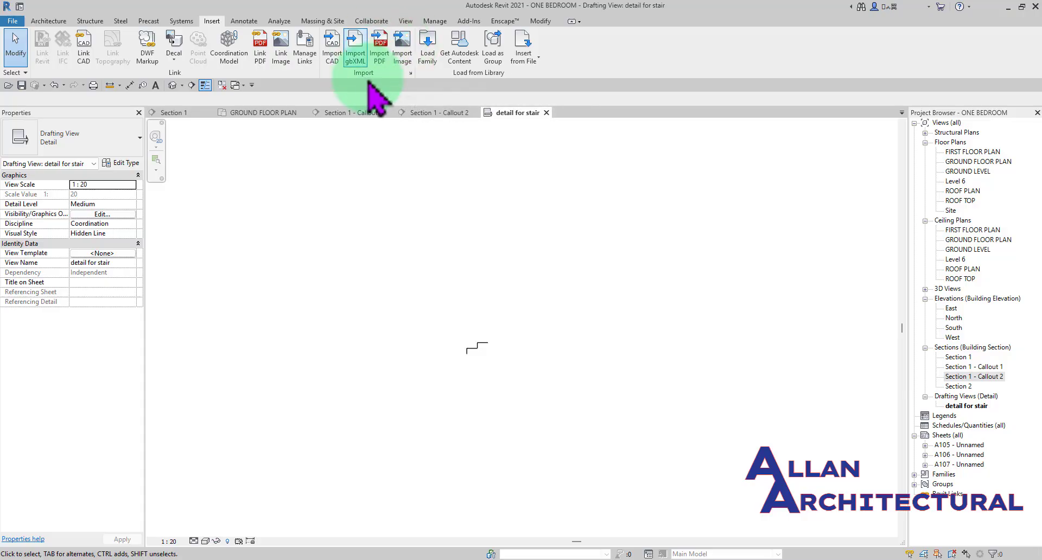
pyautogui.click(402, 54)
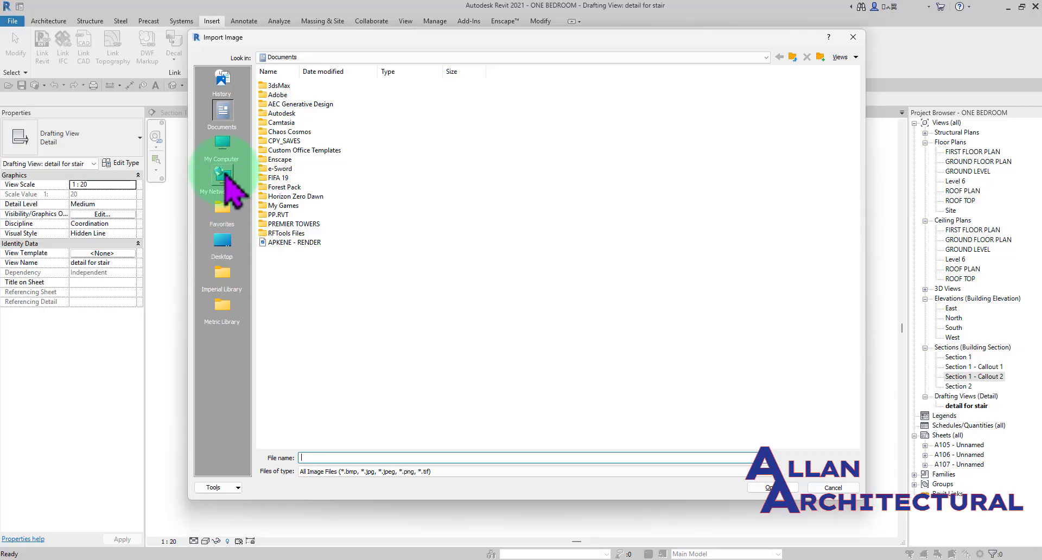
pyautogui.click(222, 241)
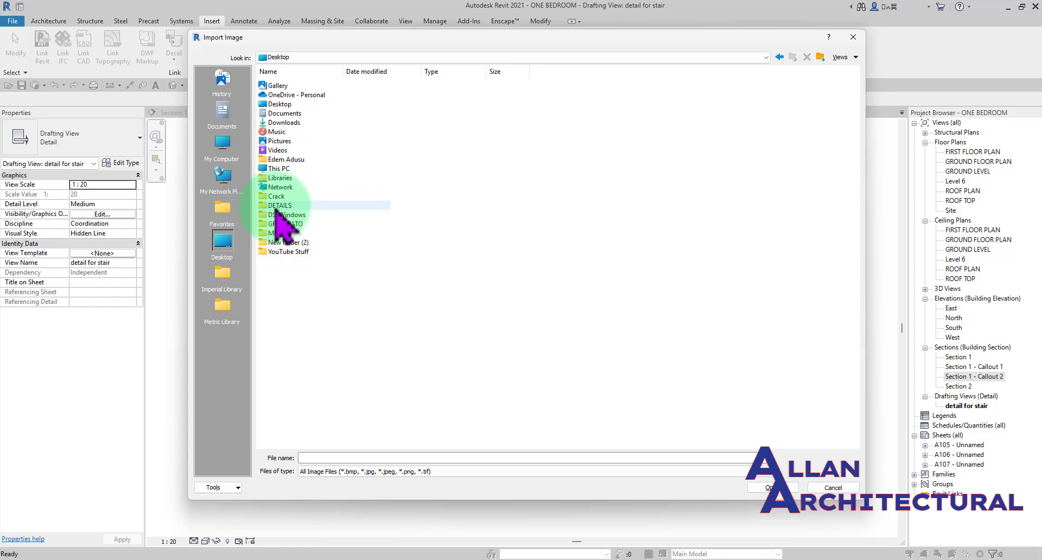
pyautogui.doubleClick(276, 207)
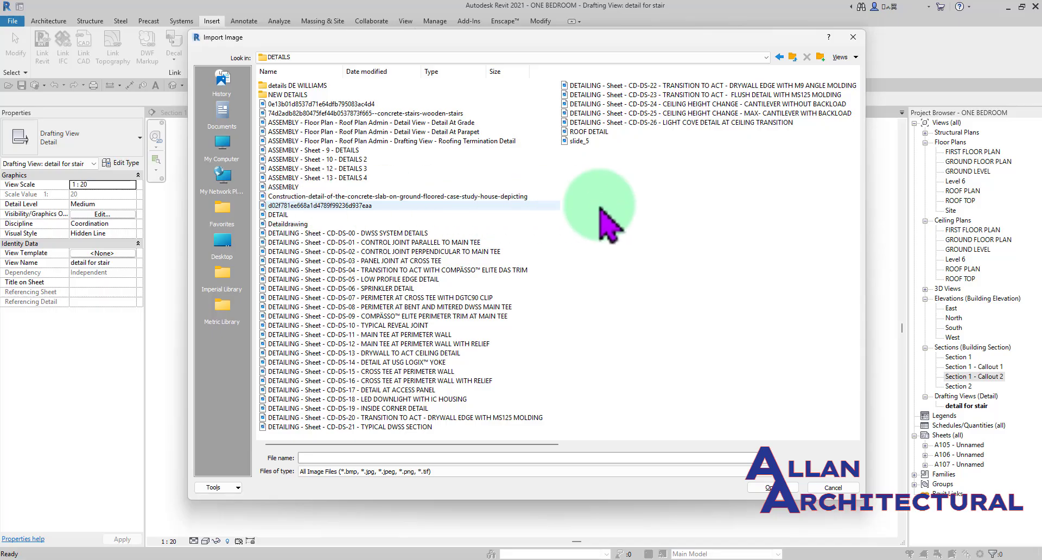
pyautogui.click(846, 57)
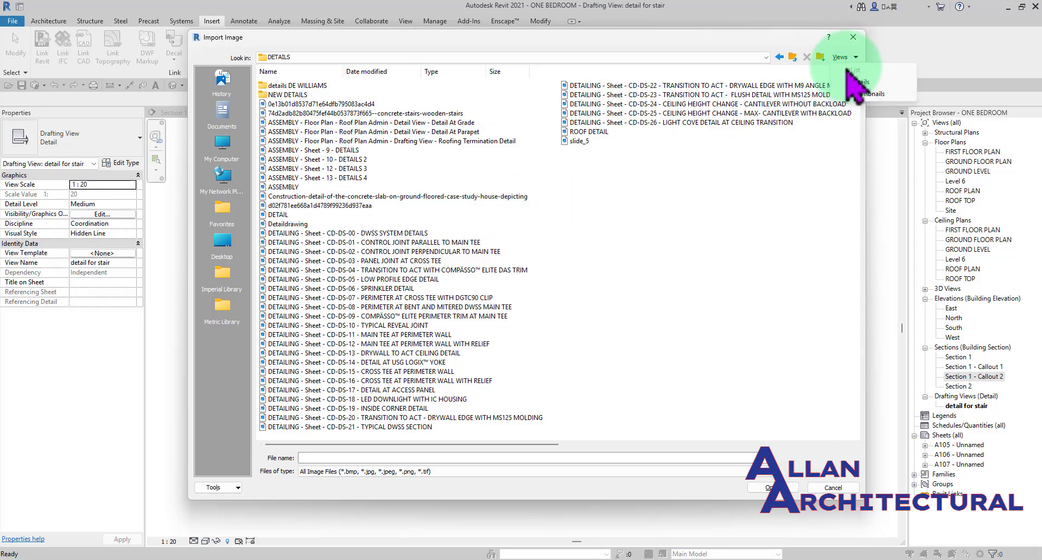
pyautogui.click(856, 95)
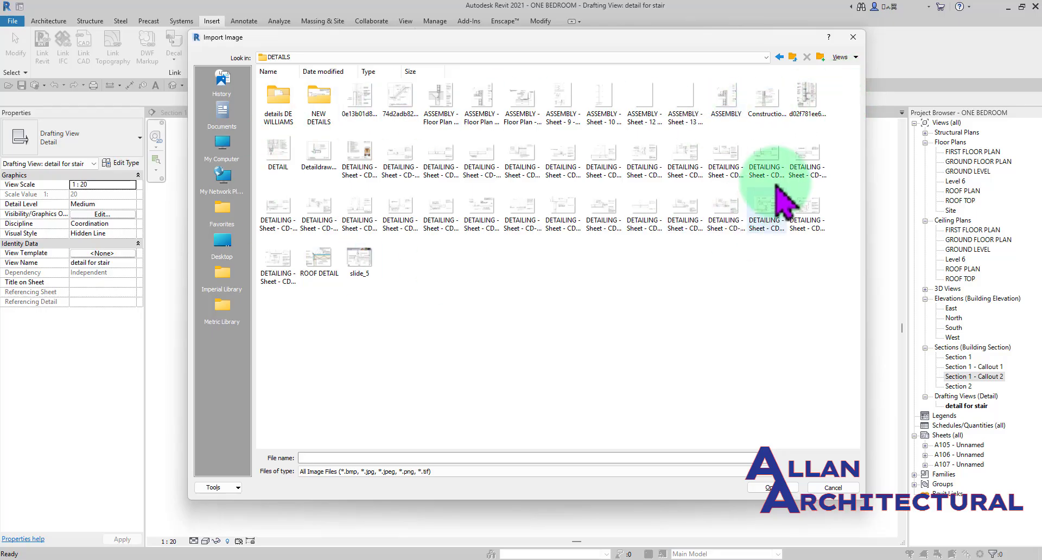
pyautogui.click(440, 103)
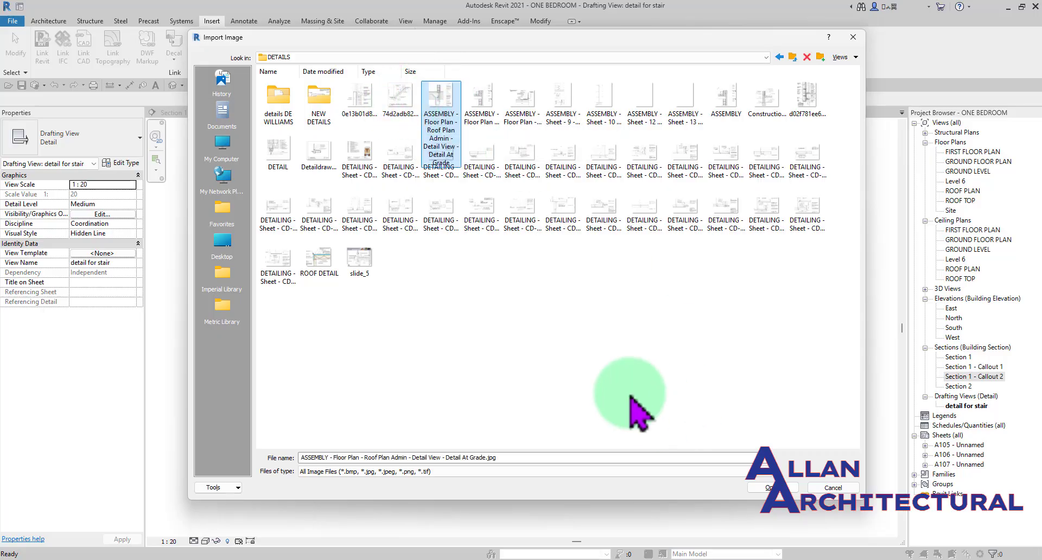
pyautogui.click(772, 487)
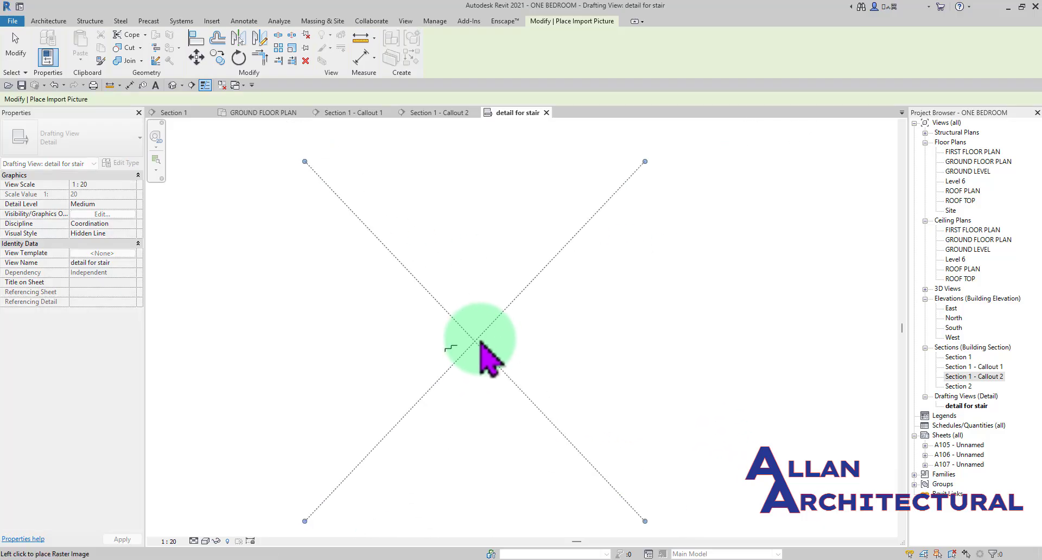
# - Place the imported foundation detail image in the drafting view, to the right of the stair profile lines, and deselect it
pyautogui.scroll(2, 498, 326)
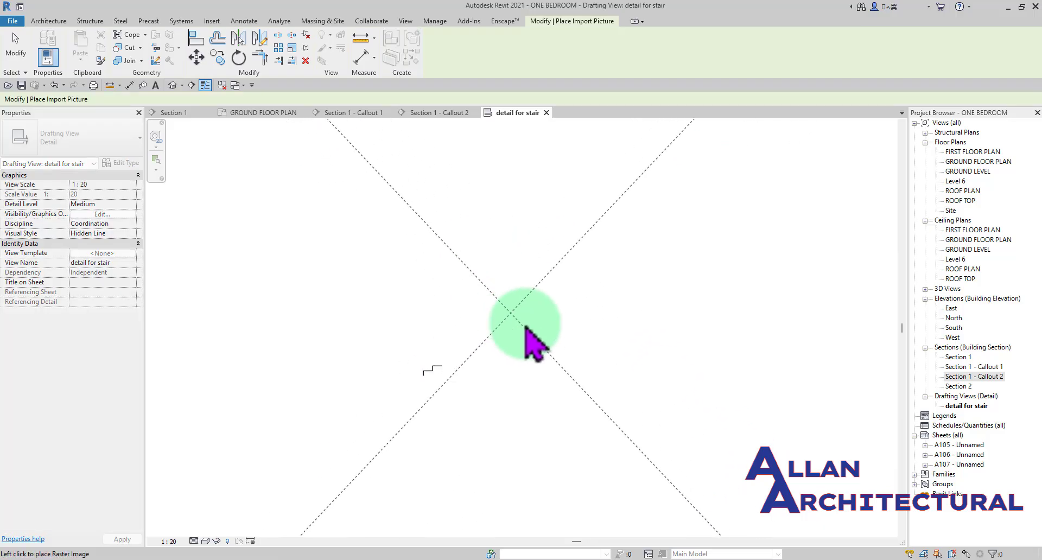
pyautogui.scroll(-2, 518, 337)
pyautogui.click(518, 342)
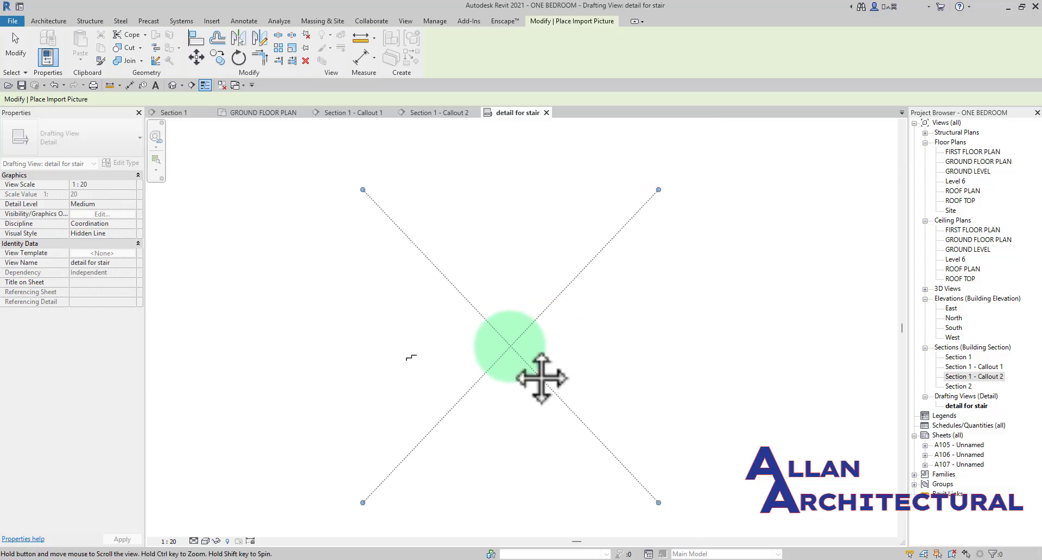
pyautogui.scroll(1, 526, 348)
pyautogui.scroll(-2, 507, 348)
pyautogui.moveTo(528, 348); pyautogui.dragTo(499, 349, button='middle')
pyautogui.scroll(2, 471, 347)
pyautogui.scroll(-1, 497, 347)
pyautogui.scroll(-2, 507, 348)
pyautogui.scroll(1, 517, 337)
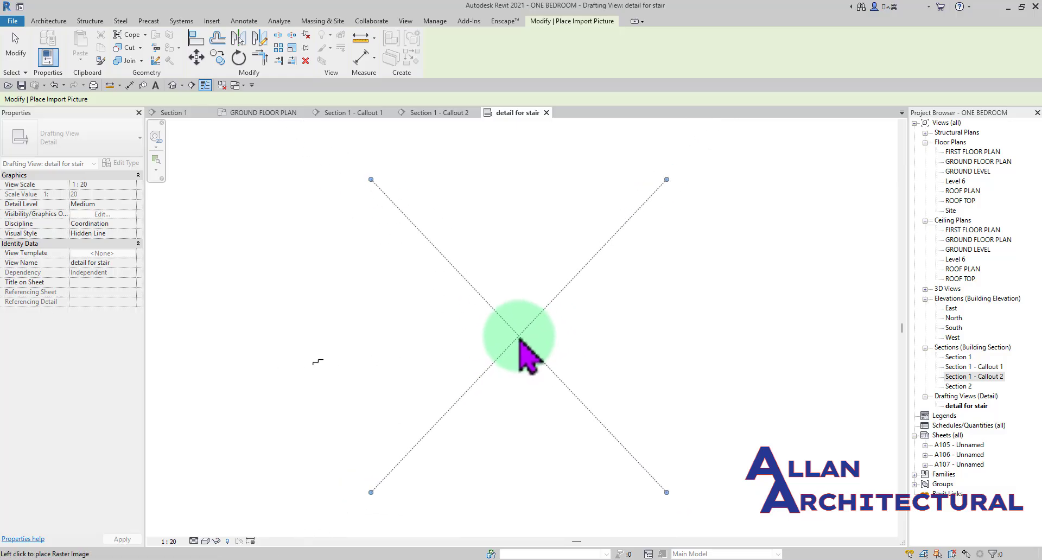
pyautogui.click(510, 335)
pyautogui.scroll(2, 445, 375)
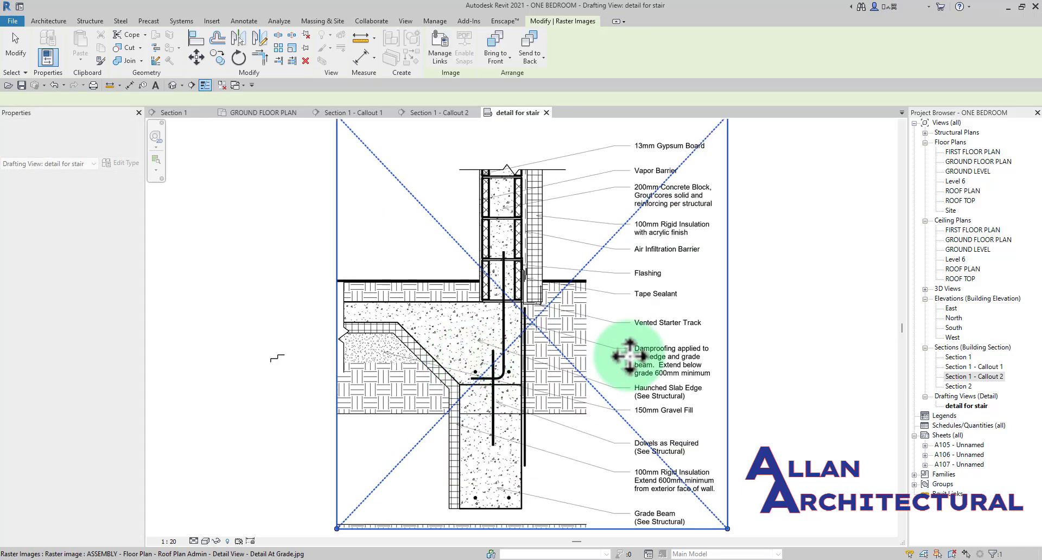
pyautogui.click(817, 356)
# - Trace the foundation image's ground line up to the wall with a thin detail line about 5600 mm long, and the edge down to the slab
pyautogui.scroll(-2, 312, 357)
pyautogui.moveTo(343, 354); pyautogui.dragTo(417, 355, button='middle')
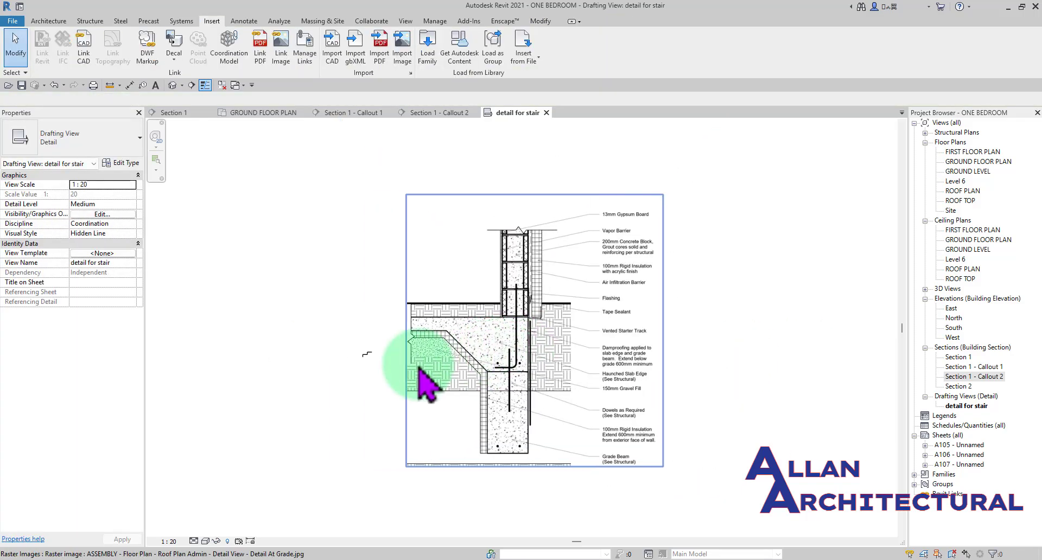
pyautogui.scroll(3, 417, 363)
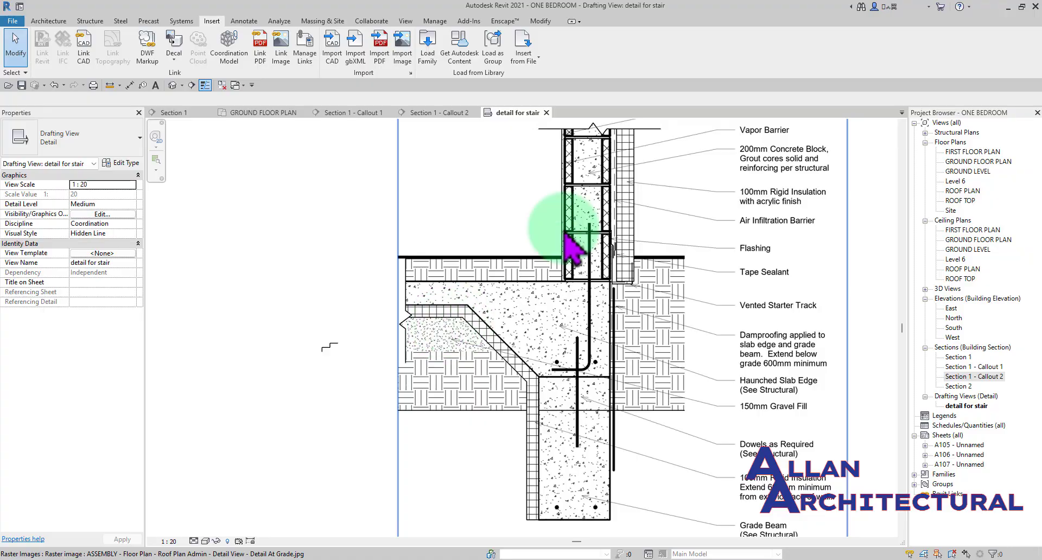
pyautogui.scroll(-3, 485, 263)
pyautogui.scroll(3, 488, 260)
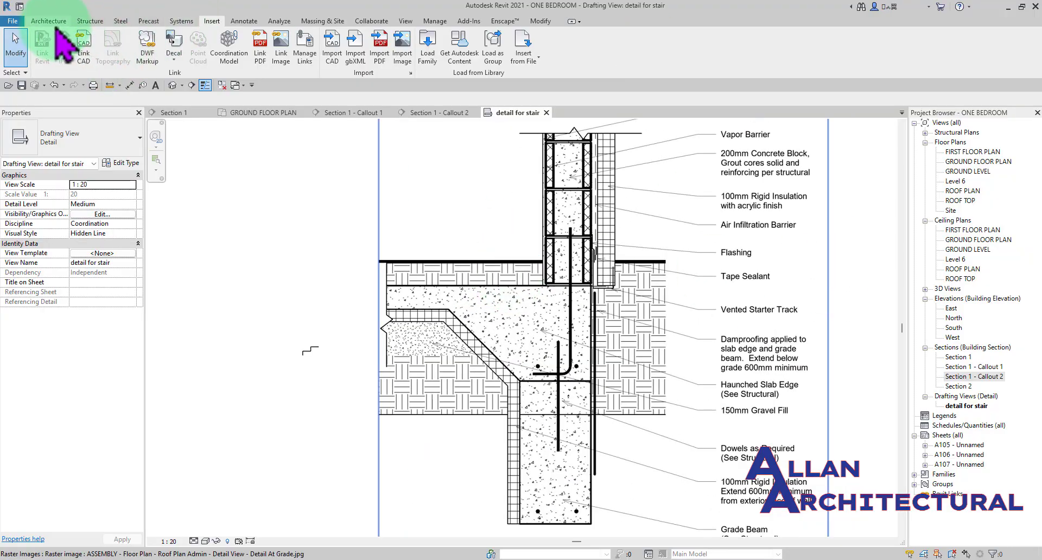
pyautogui.click(243, 21)
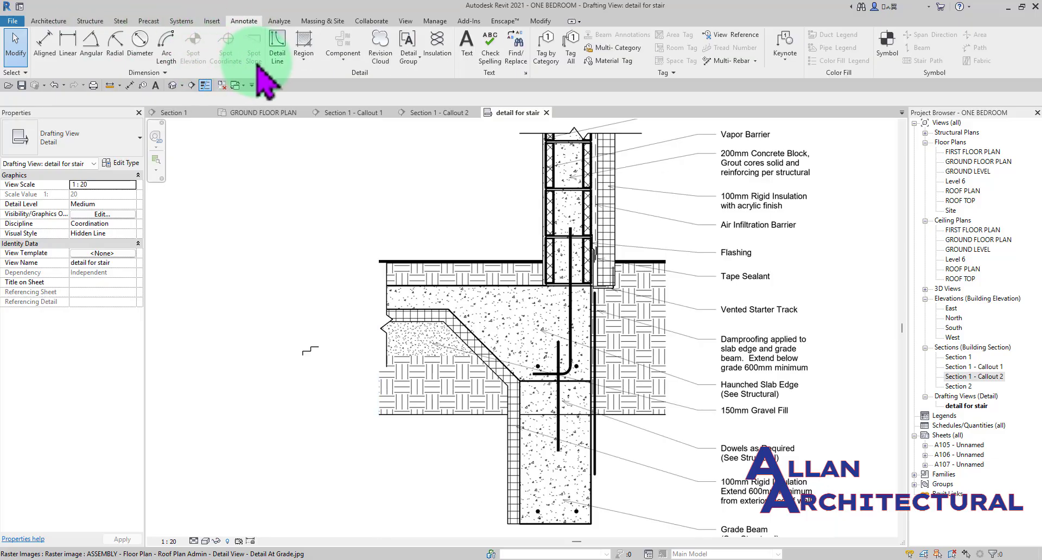
pyautogui.click(278, 50)
pyautogui.scroll(3, 358, 242)
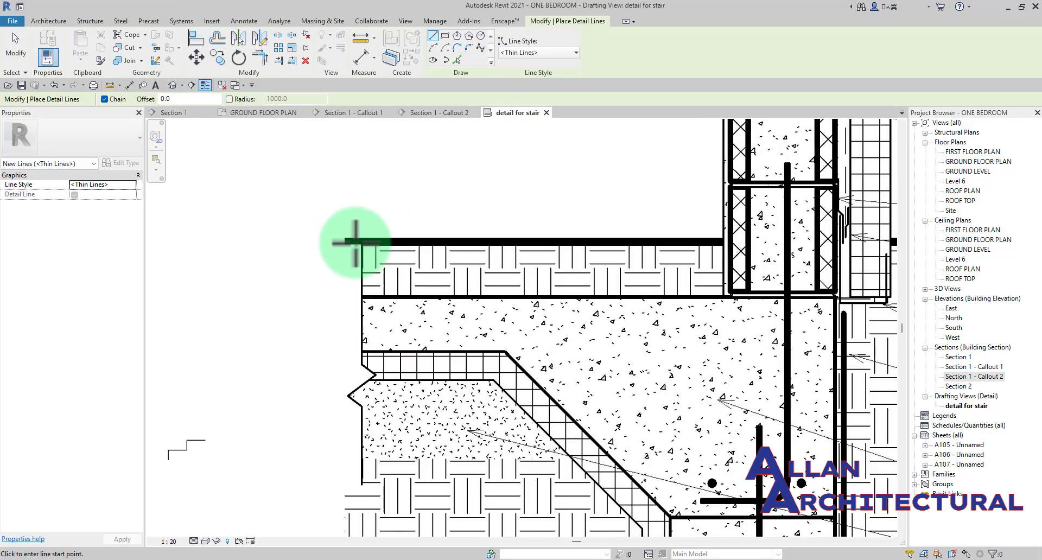
pyautogui.click(345, 242)
pyautogui.scroll(2, 715, 241)
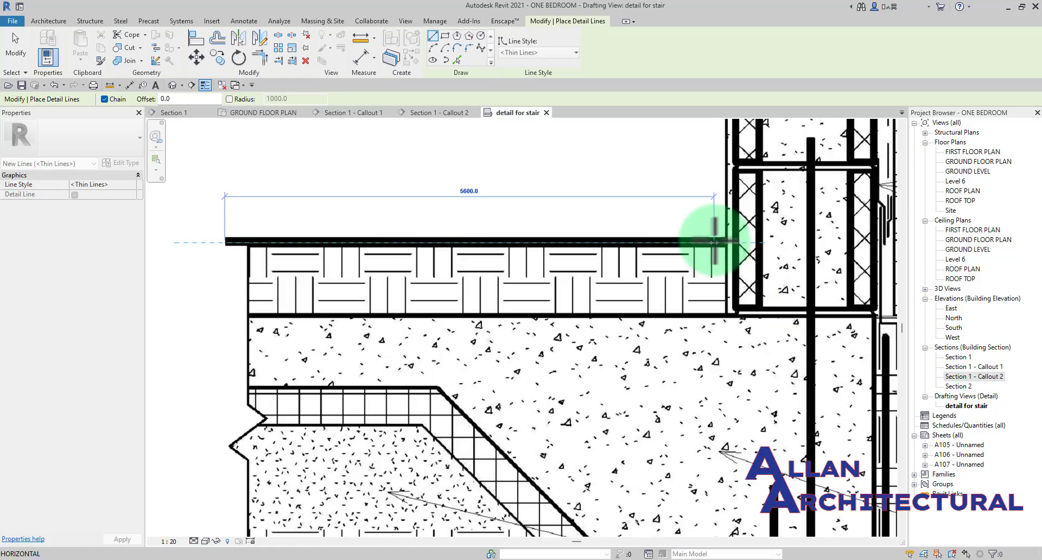
pyautogui.scroll(1, 720, 240)
pyautogui.click(725, 240)
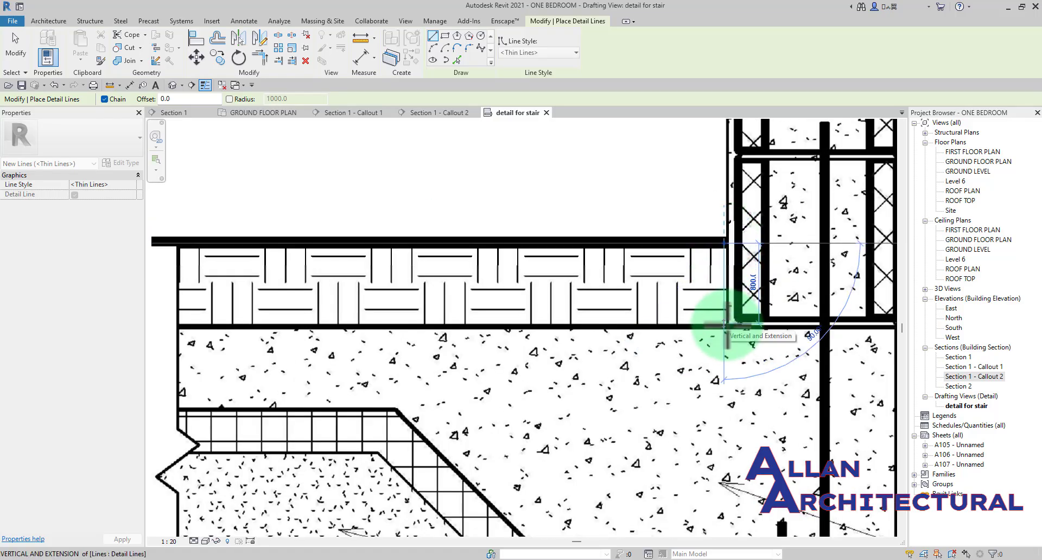
pyautogui.press('Escape')
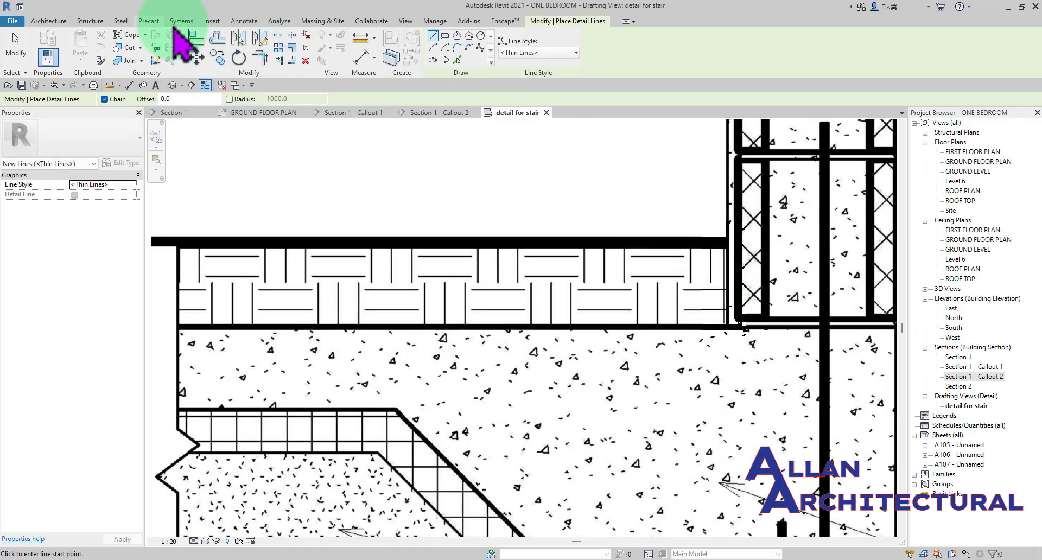
# - Review the whole foundation detail image with its material notes and end the detail line command
pyautogui.click(244, 21)
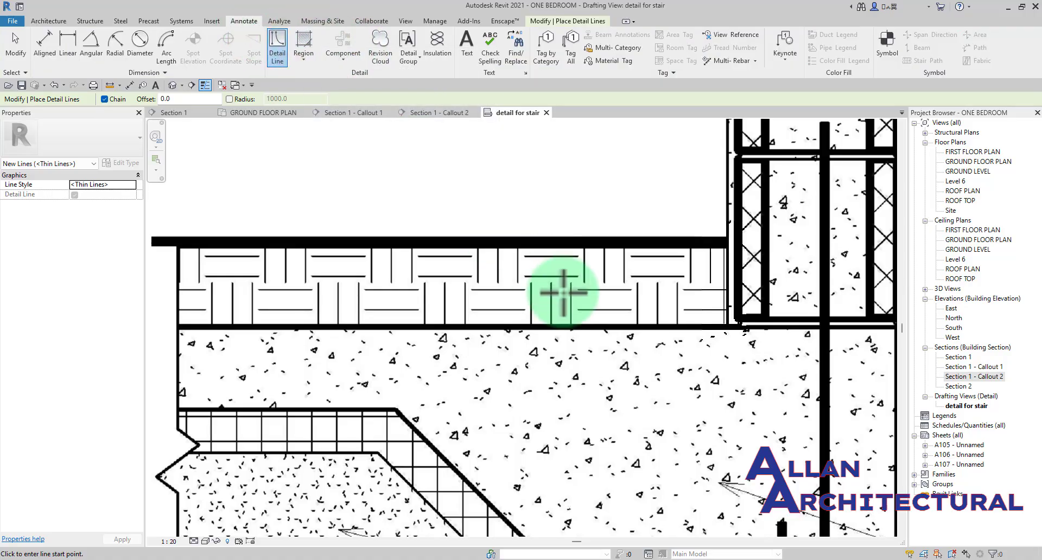
pyautogui.scroll(-1, 489, 293)
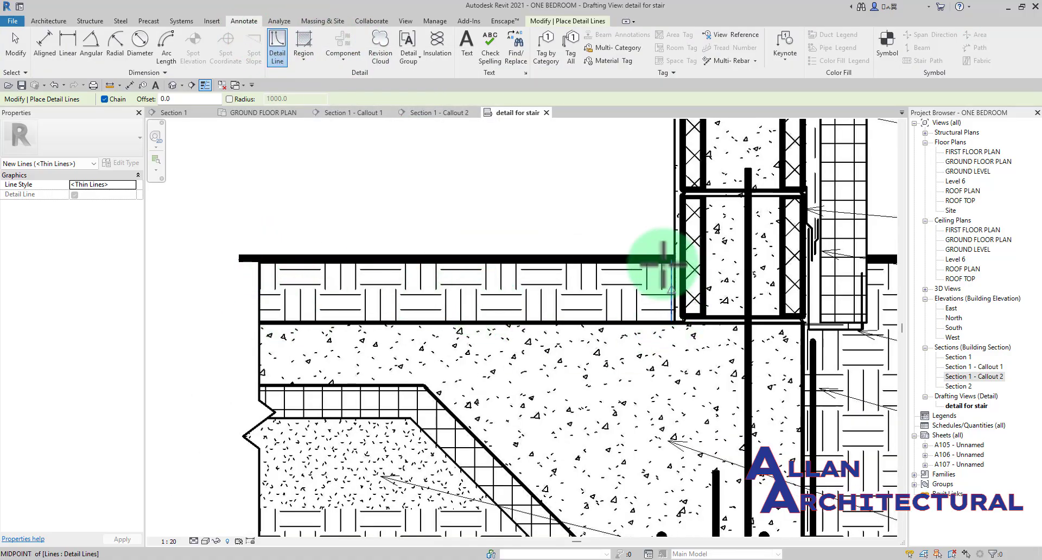
pyautogui.scroll(-2, 347, 325)
pyautogui.scroll(-1, 424, 348)
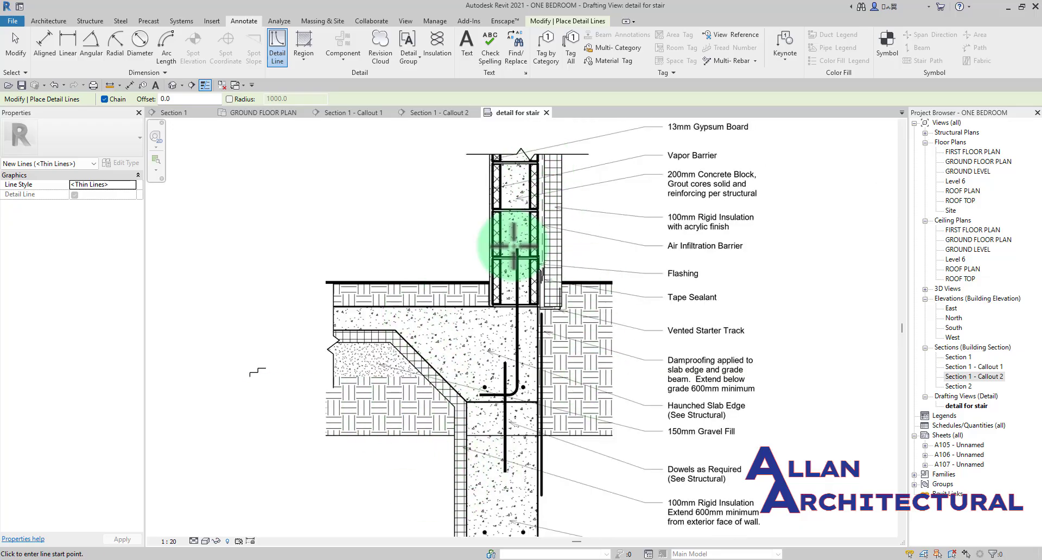
pyautogui.scroll(-2, 513, 247)
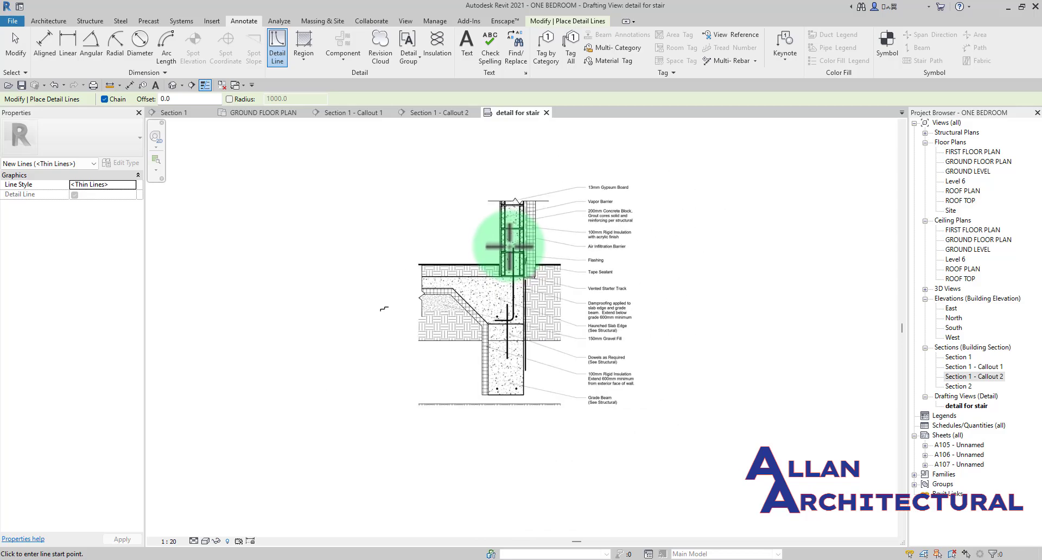
pyautogui.press('Escape')
pyautogui.press('Escape')
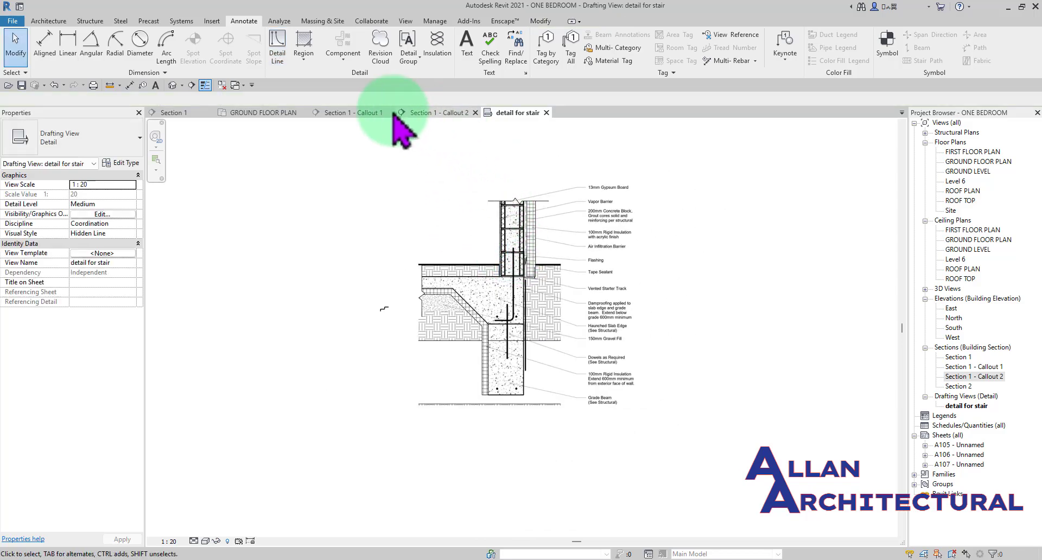
# - Open the Section 1 - Callout 1 view and examine its roof and parapet geometry, including the 150 basic wall
pyautogui.click(349, 114)
pyautogui.scroll(-2, 491, 260)
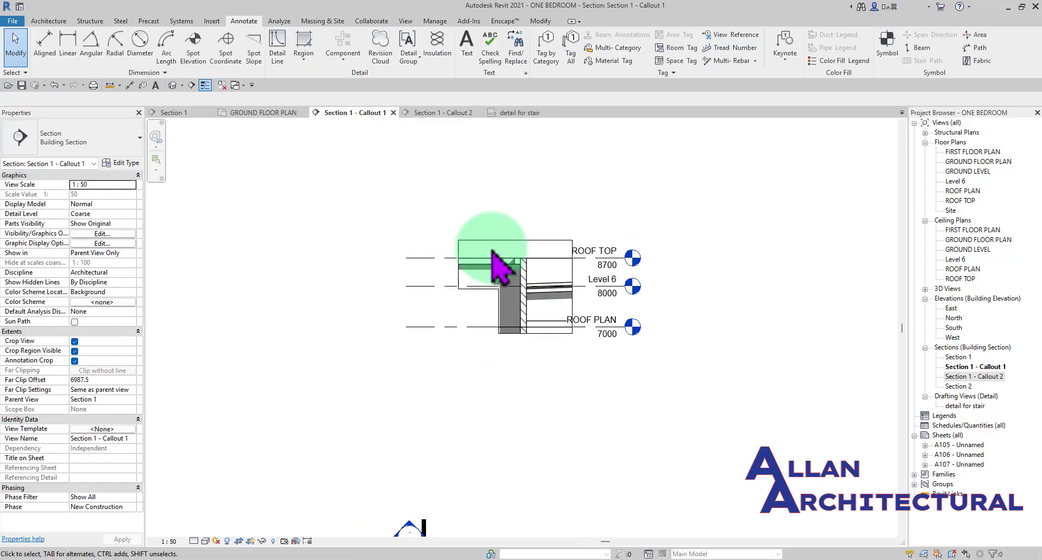
pyautogui.scroll(3, 493, 249)
pyautogui.scroll(-3, 496, 250)
pyautogui.moveTo(488, 254); pyautogui.dragTo(505, 258, button='middle')
pyautogui.scroll(4, 527, 265)
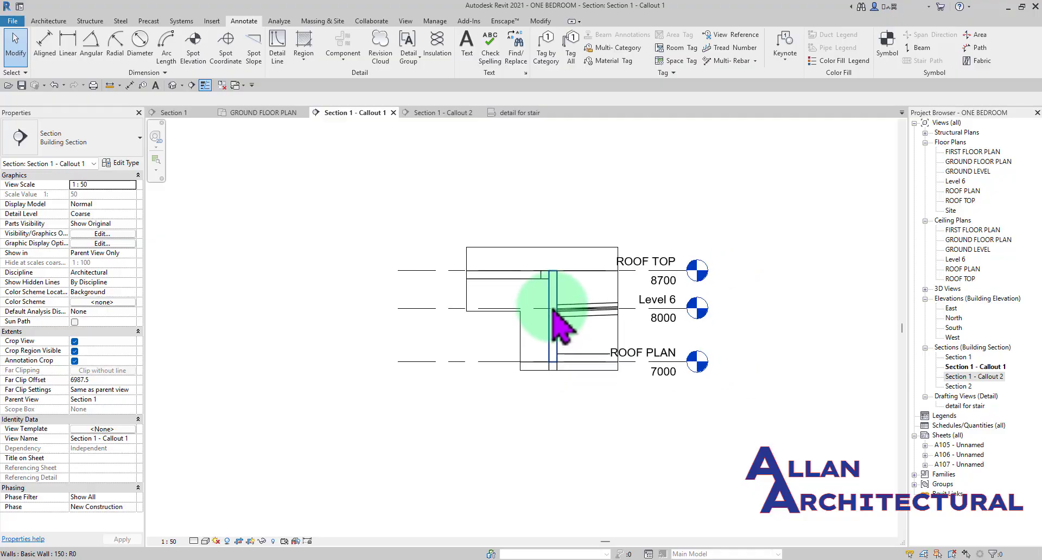
pyautogui.scroll(2, 559, 319)
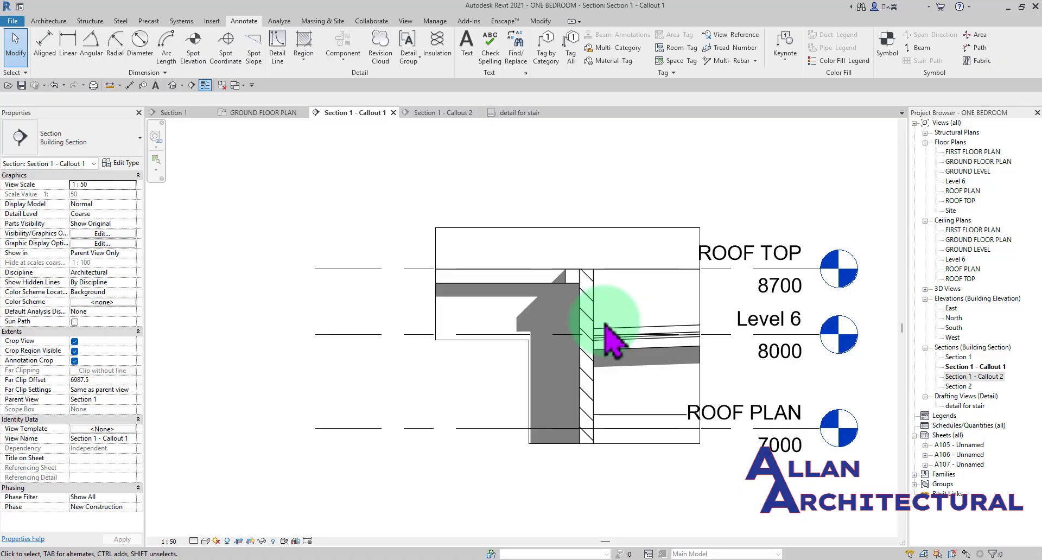
pyautogui.click(585, 323)
pyautogui.scroll(2, 585, 324)
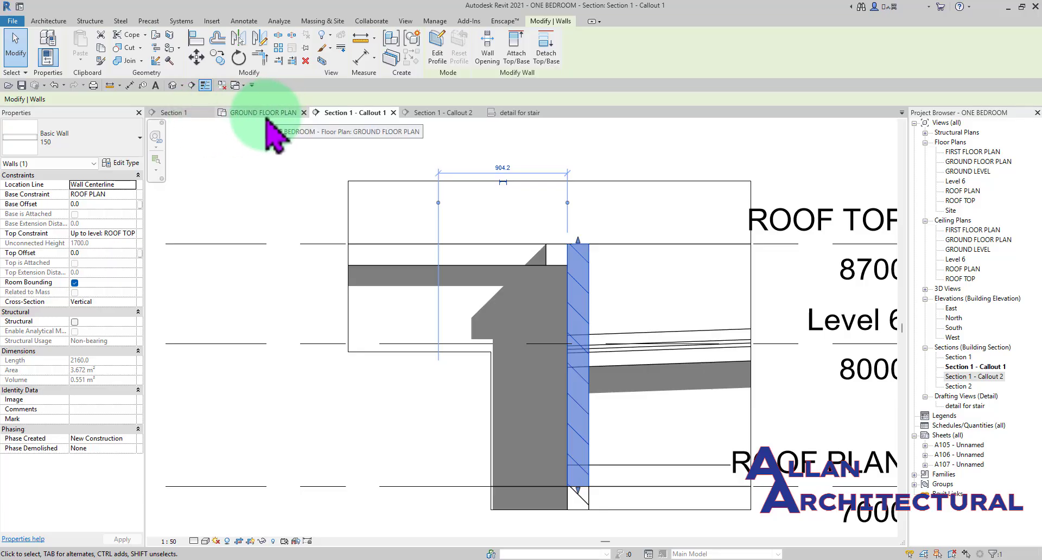
pyautogui.scroll(-3, 384, 209)
pyautogui.click(597, 181)
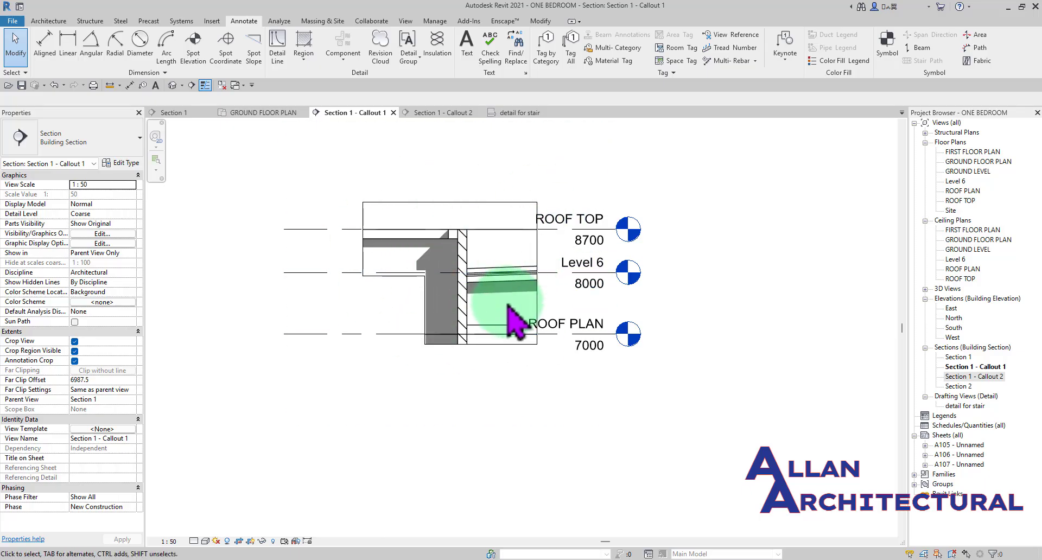
pyautogui.scroll(4, 465, 277)
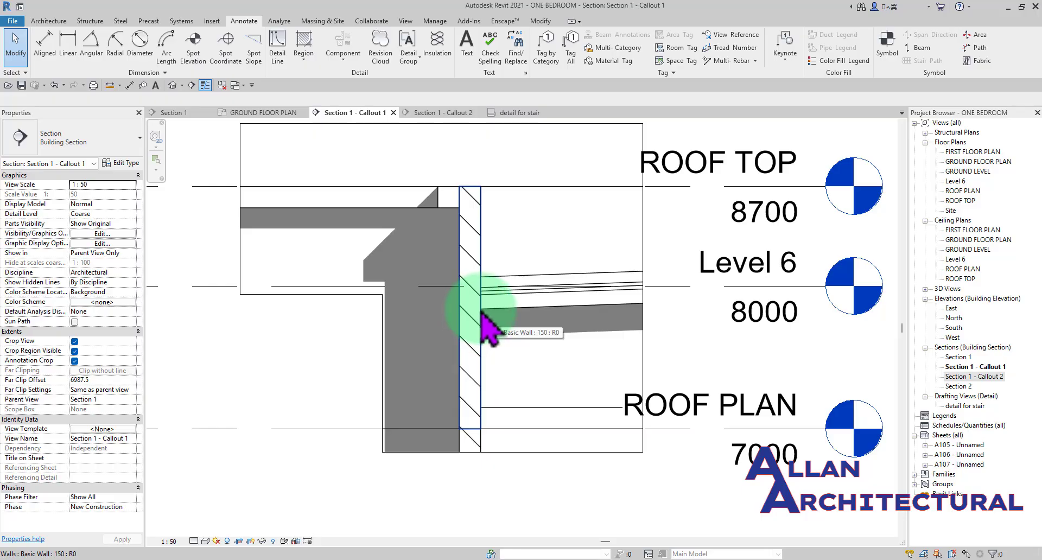
pyautogui.scroll(-5, 476, 310)
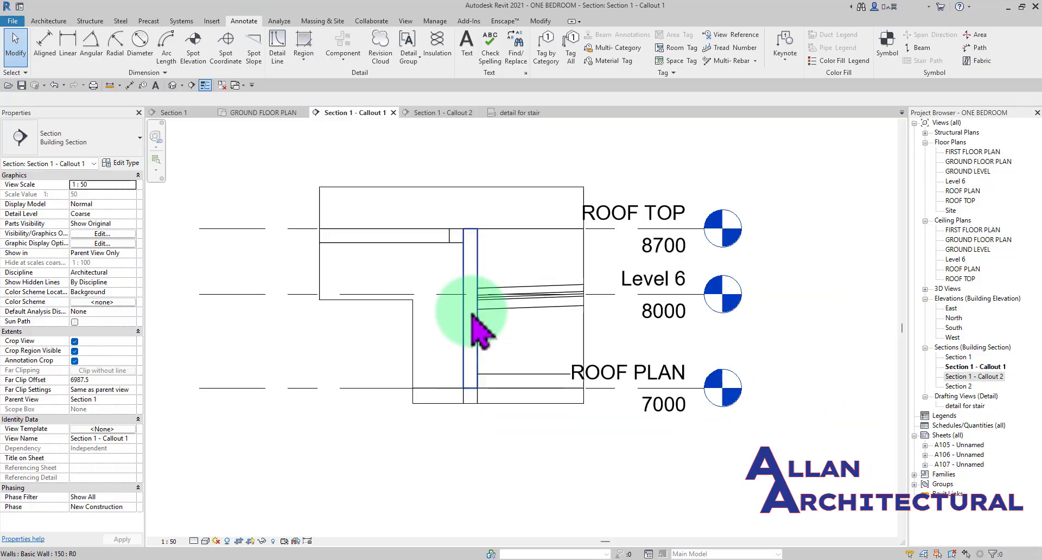
# - Delete the callout around the upper stair flight in Section 1 together with its view, Section 1 - Callout 2
pyautogui.click(172, 113)
pyautogui.scroll(-2, 460, 278)
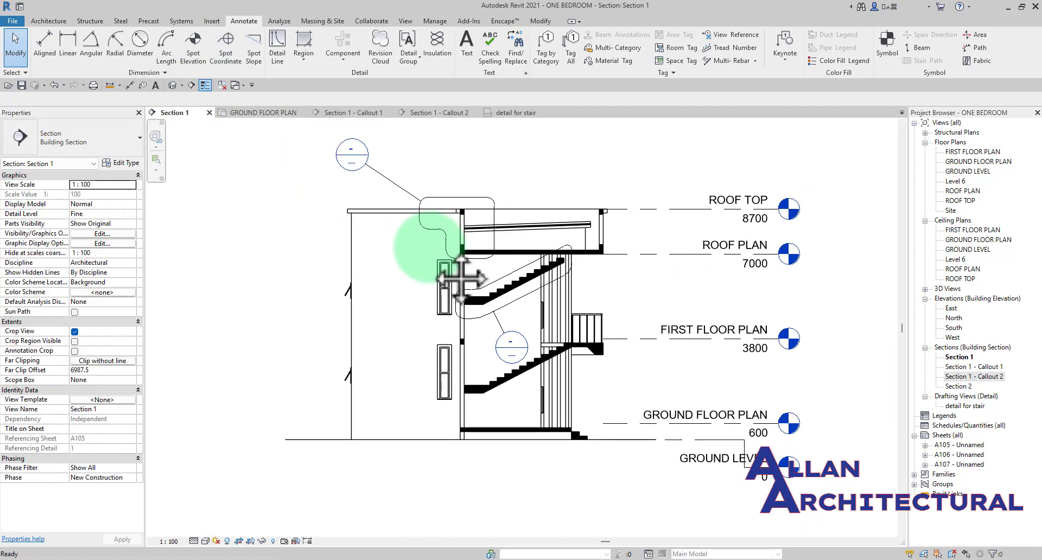
pyautogui.scroll(2, 591, 239)
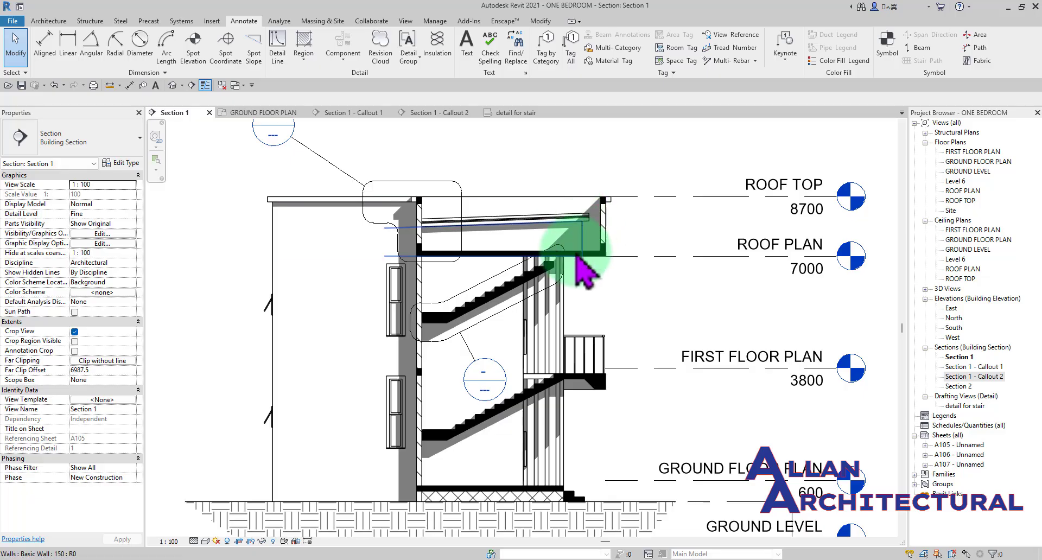
pyautogui.rightClick(475, 328)
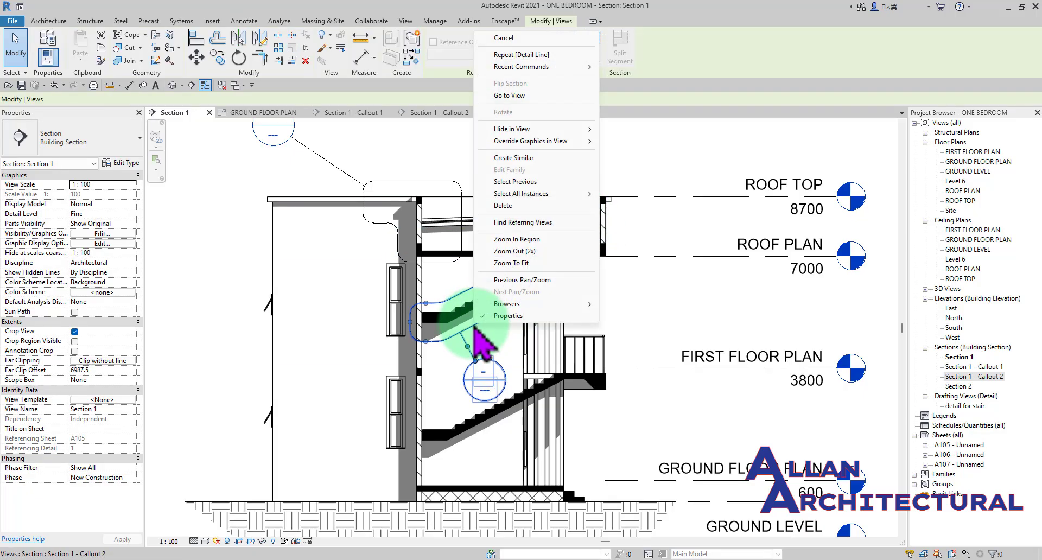
pyautogui.click(537, 207)
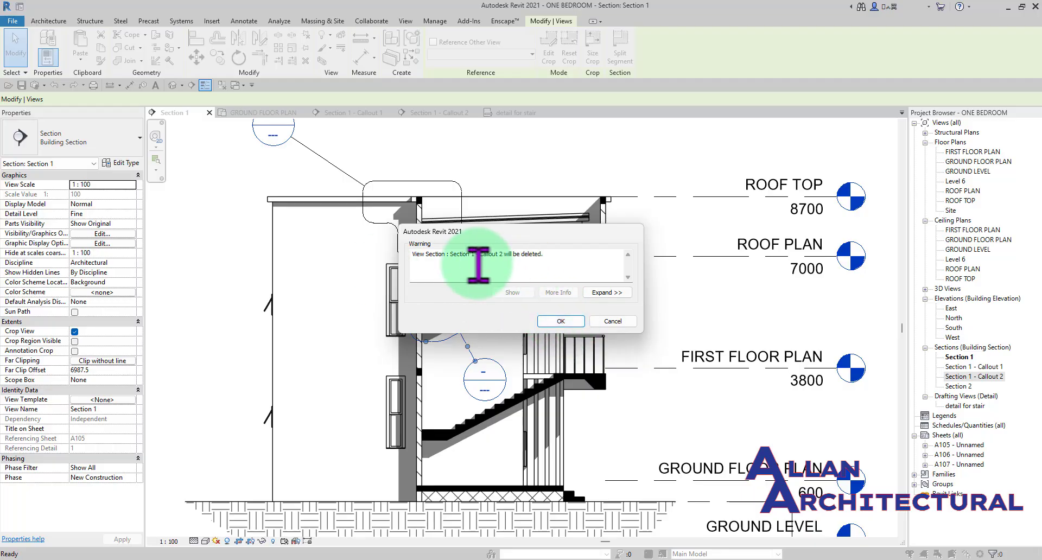
pyautogui.click(561, 320)
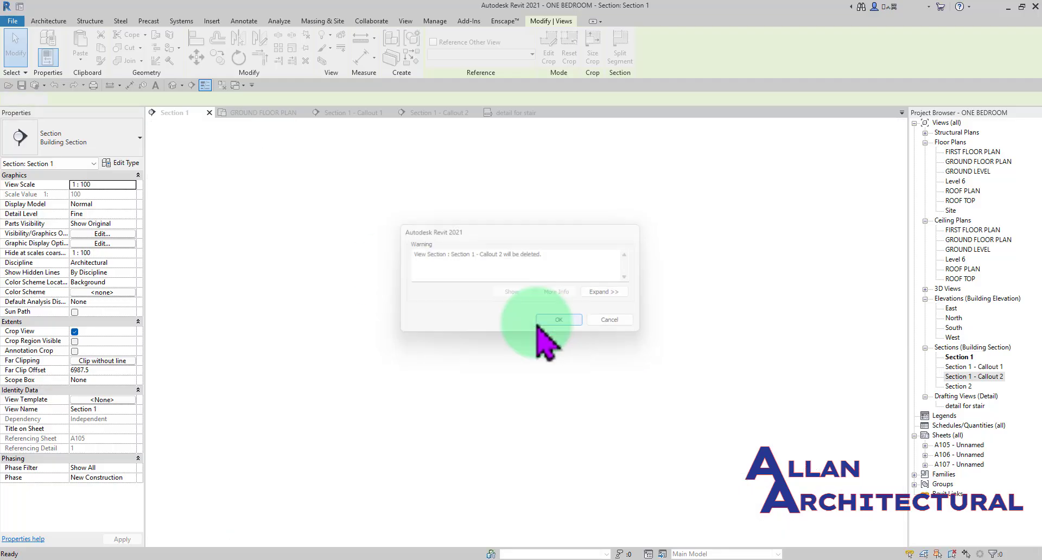
# - Delete the callout at the roof parapet in Section 1 together with its view, Section 1 - Callout 1
pyautogui.click(460, 240)
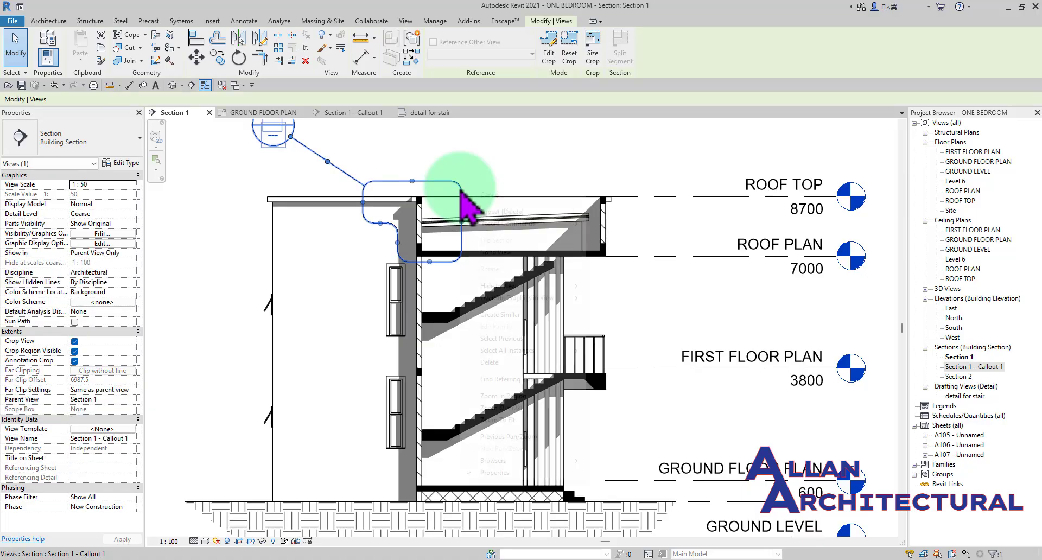
pyautogui.rightClick(461, 190)
pyautogui.click(505, 362)
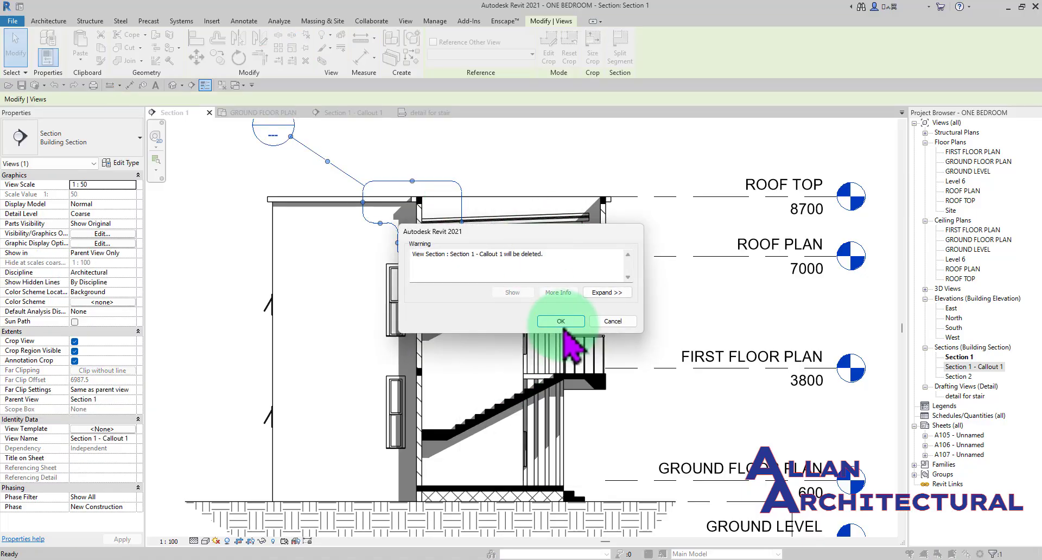
pyautogui.click(555, 354)
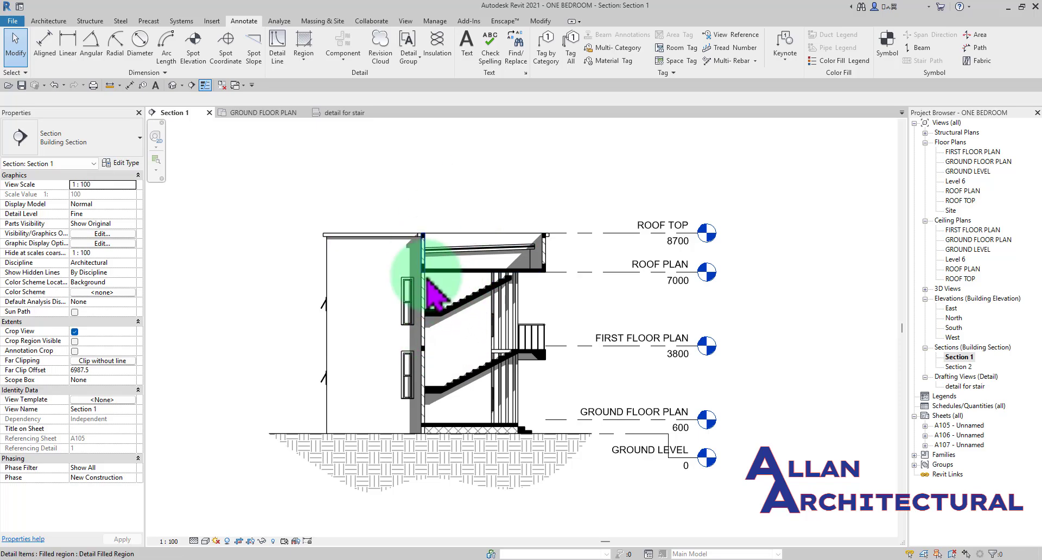
# - Place a callout around the upper stair flight in Section 1 that references Drafting View: detail for stair
pyautogui.click(406, 21)
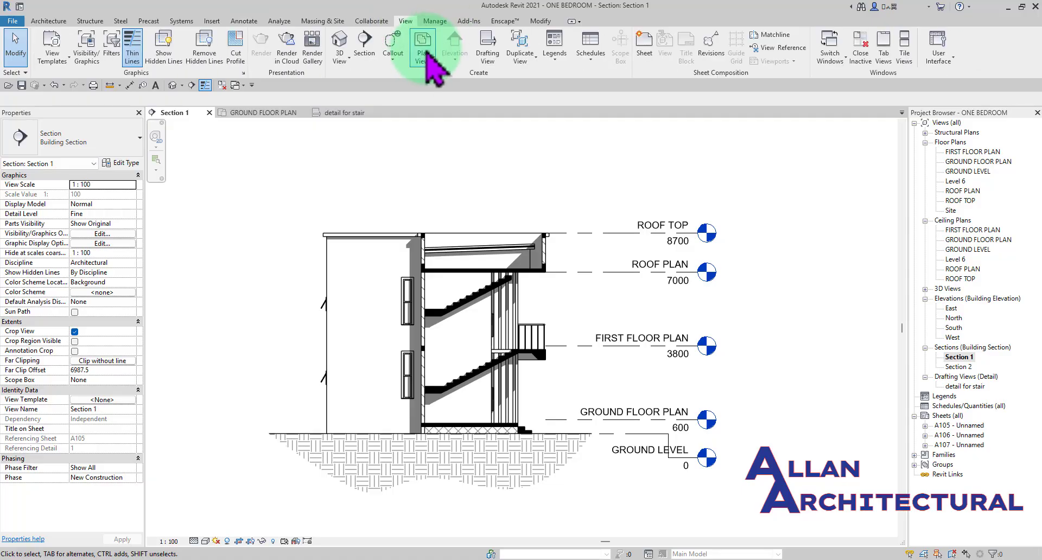
pyautogui.click(390, 45)
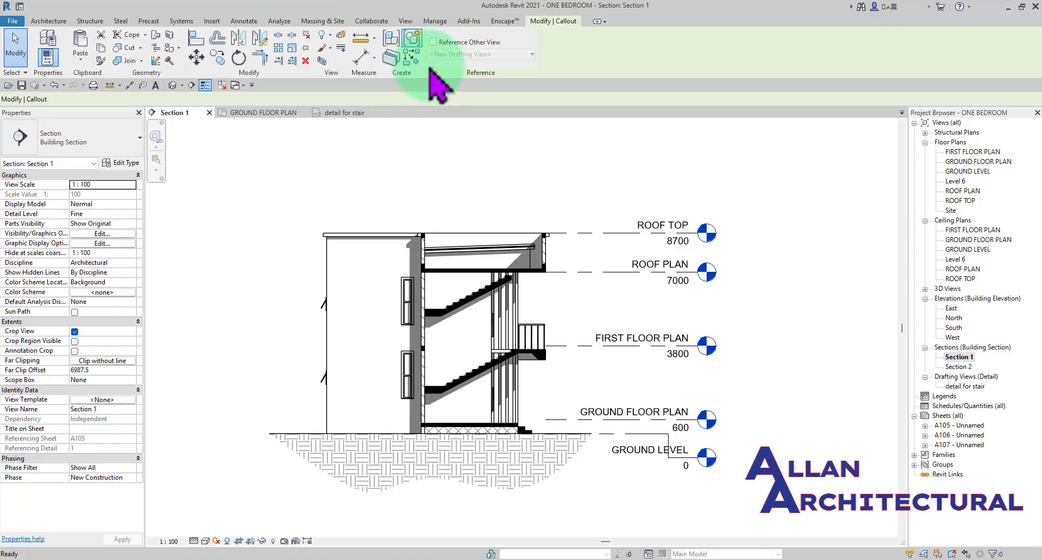
pyautogui.scroll(3, 520, 264)
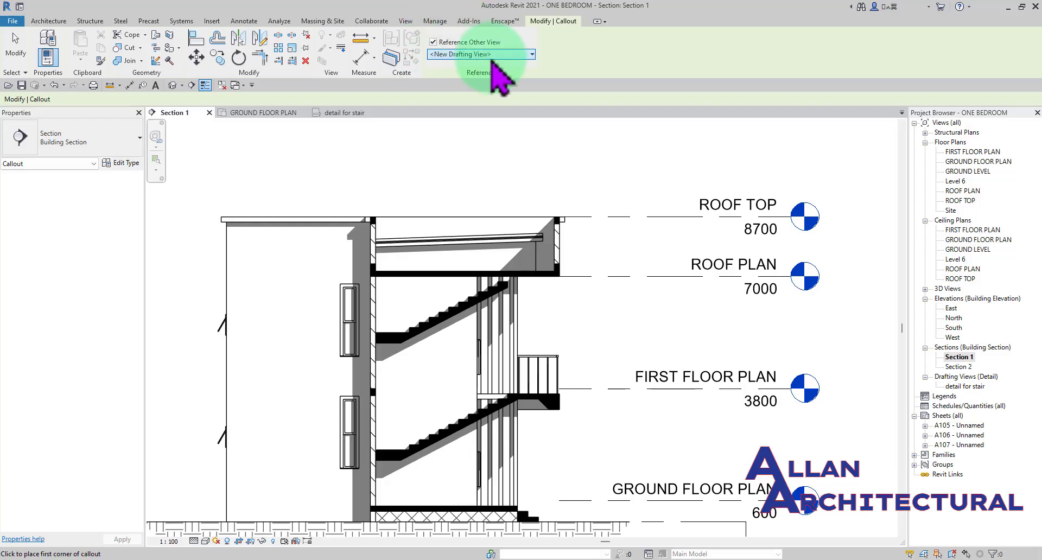
pyautogui.click(498, 54)
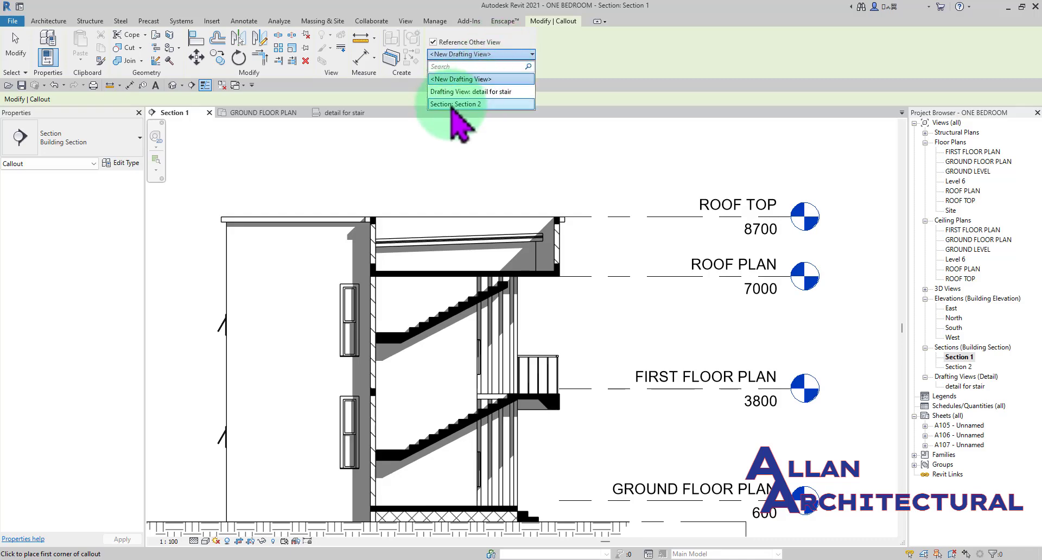
pyautogui.click(484, 93)
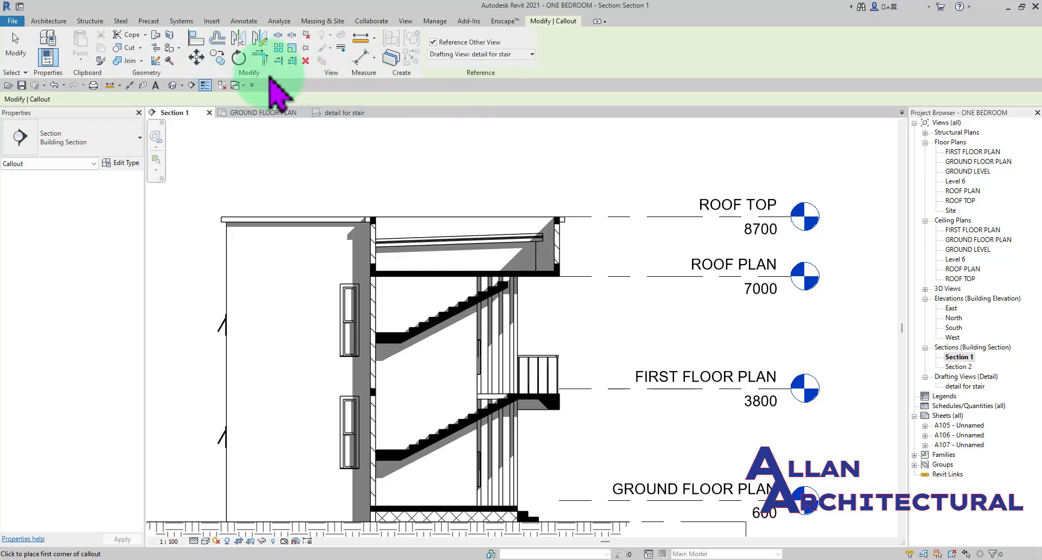
pyautogui.click(346, 267)
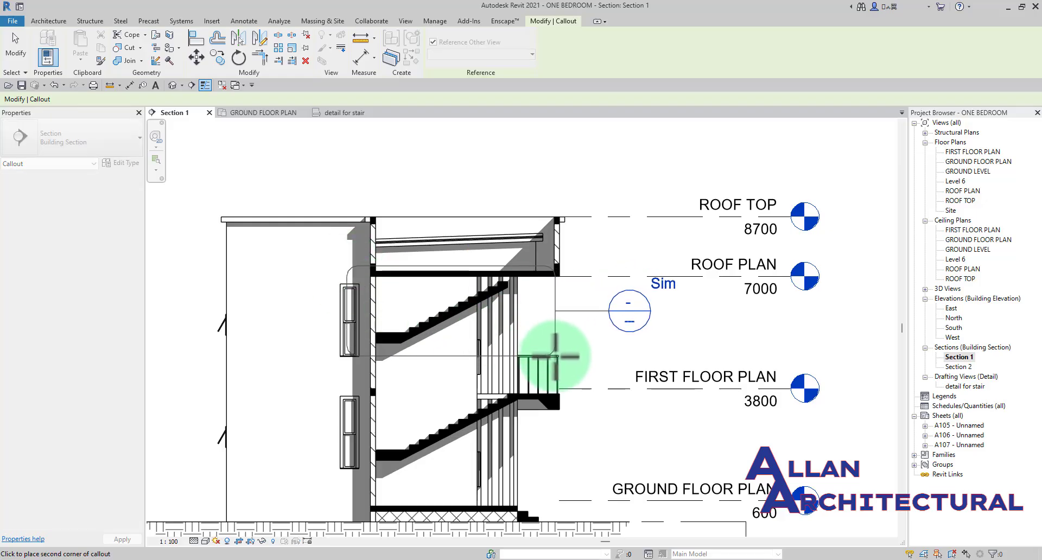
pyautogui.scroll(2, 556, 352)
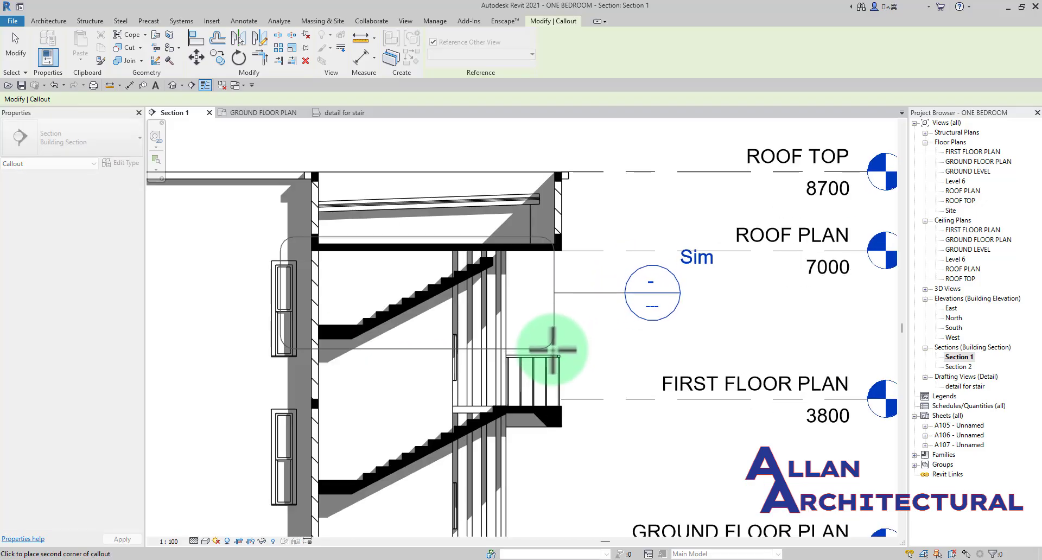
pyautogui.click(552, 349)
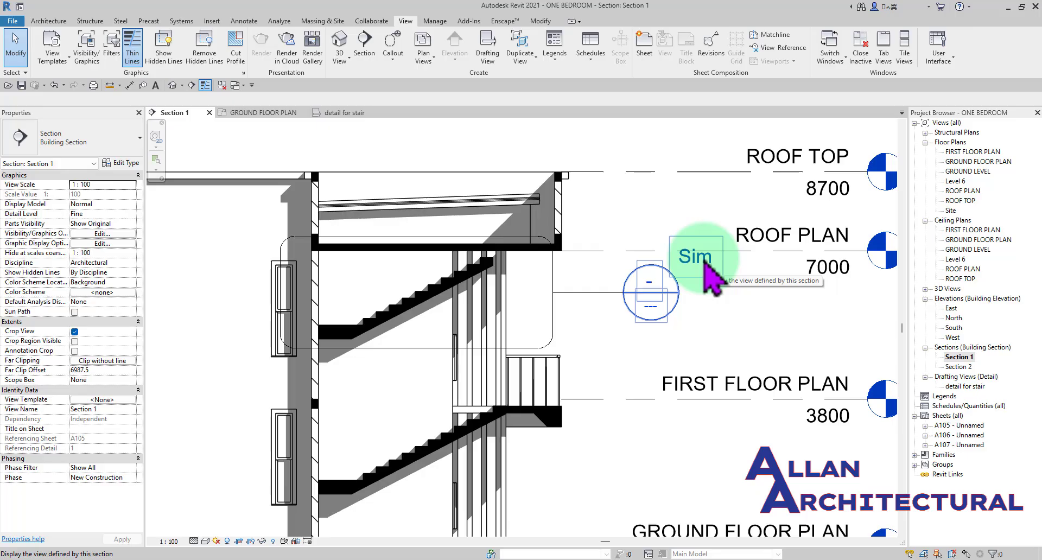
pyautogui.scroll(-2, 621, 242)
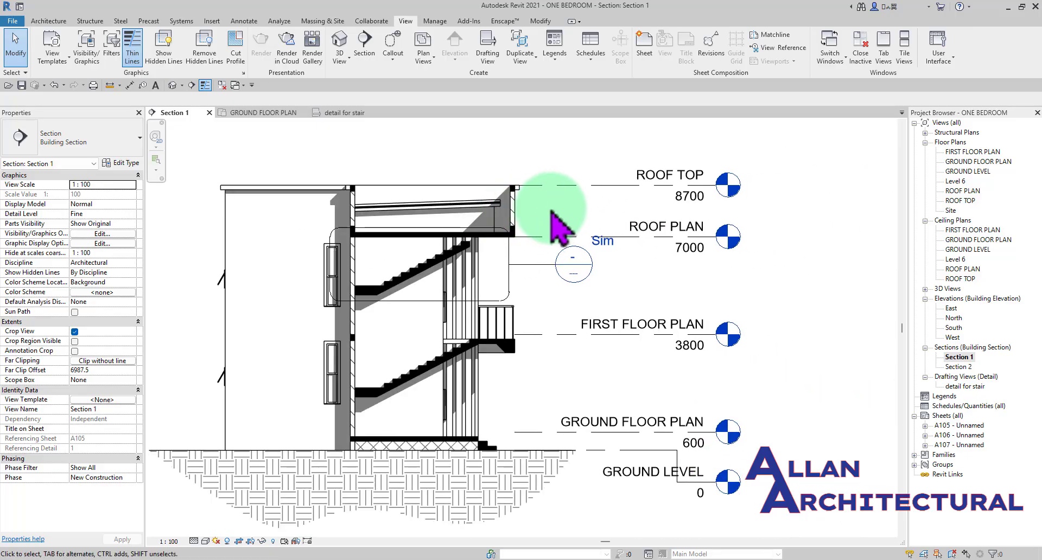
pyautogui.scroll(3, 562, 225)
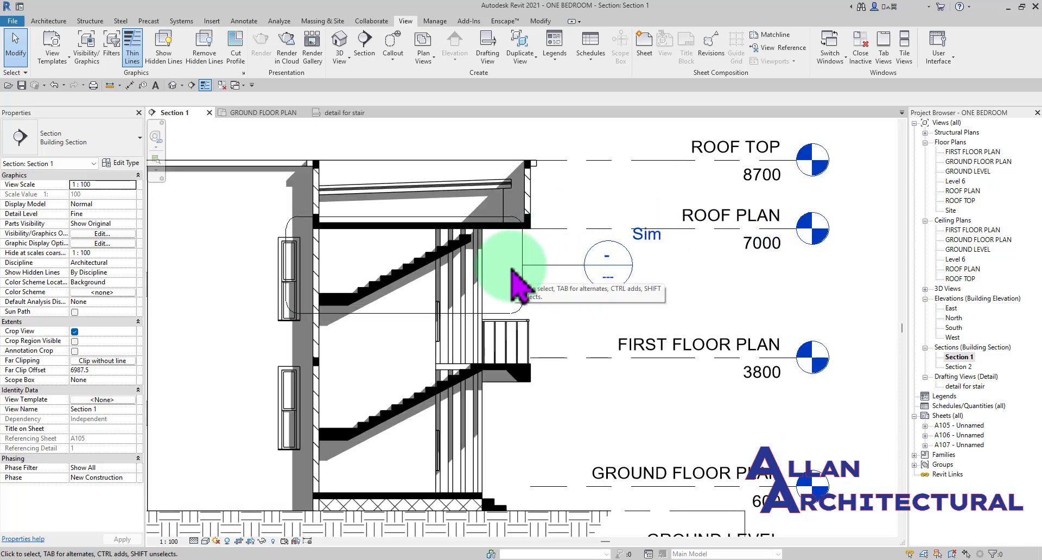
# - Delete the imported foundation detail image from the detail for stair drafting view
pyautogui.doubleClick(965, 386)
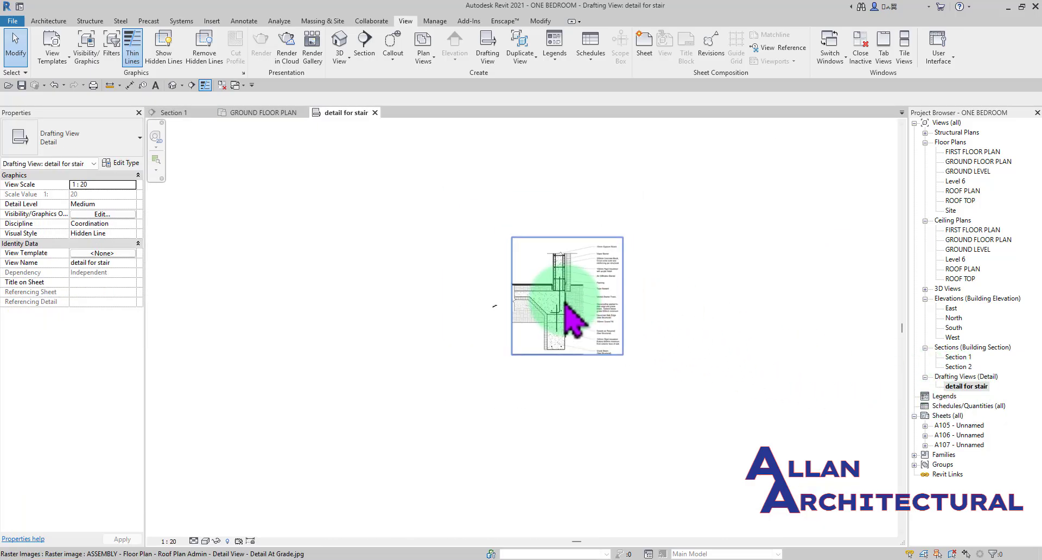
pyautogui.scroll(5, 409, 298)
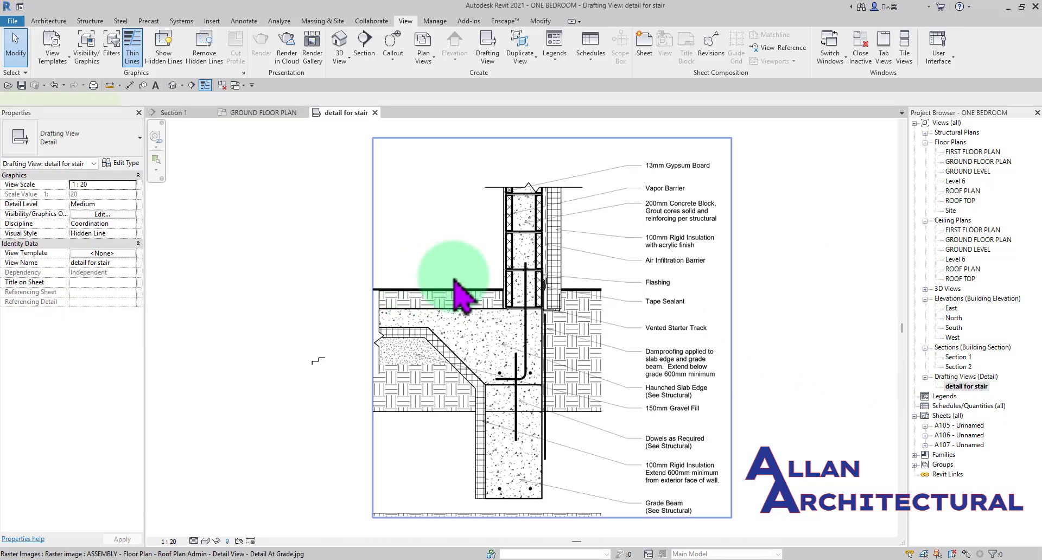
pyautogui.click(461, 296)
pyautogui.press('Delete')
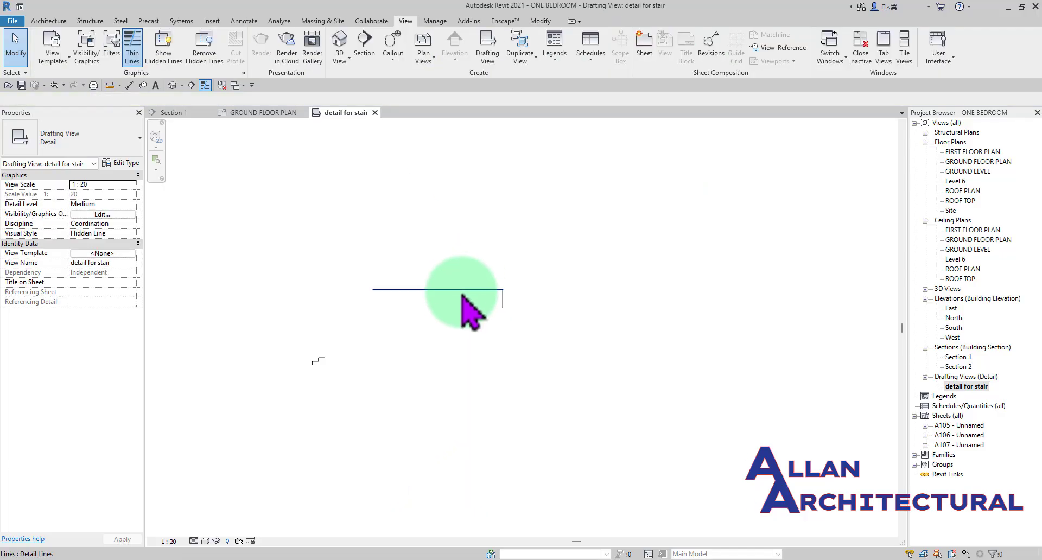
# - Examine the horizontal detail line and the short vertical line at its end in the drafting view
pyautogui.scroll(3, 488, 304)
pyautogui.click(536, 331)
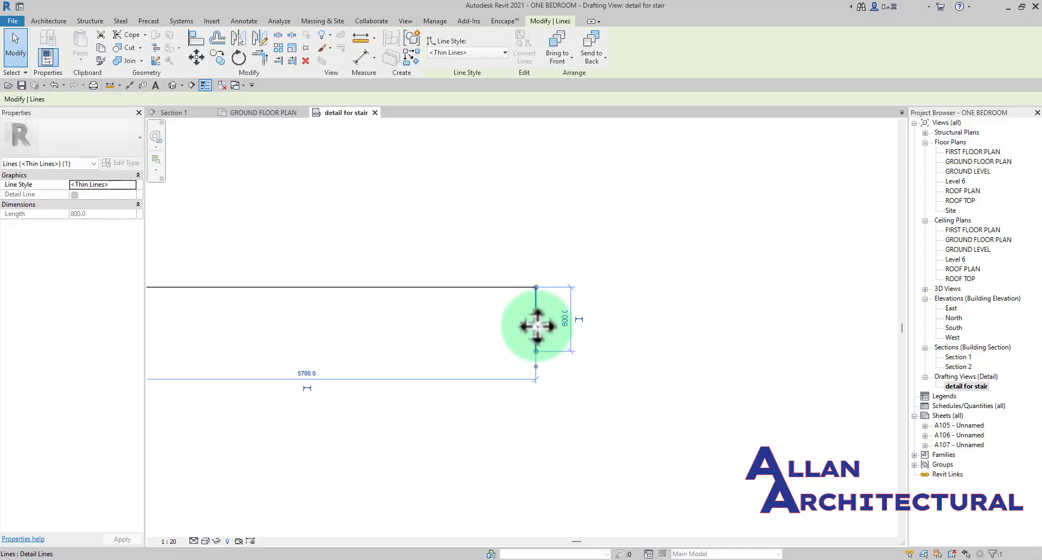
pyautogui.scroll(-2, 430, 232)
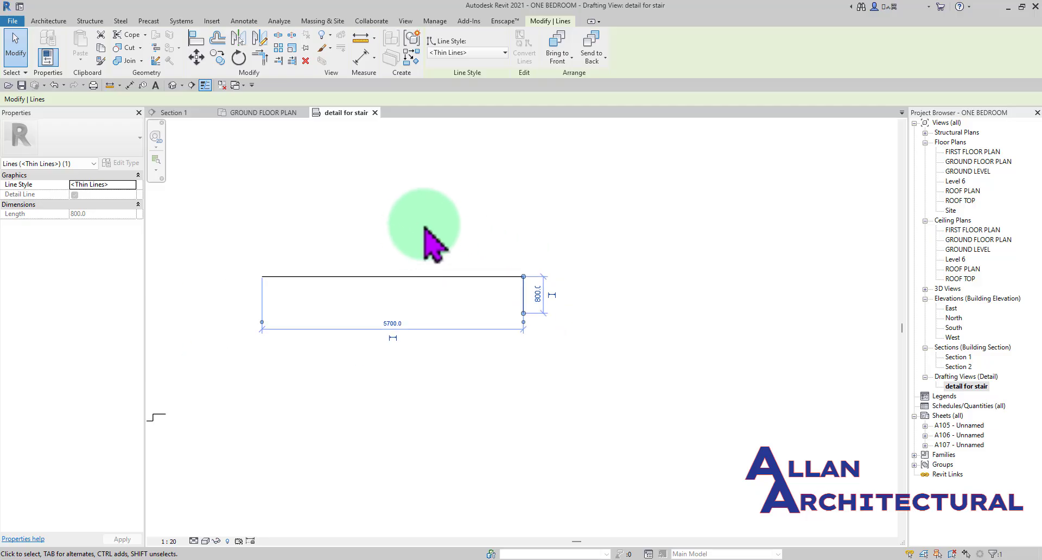
pyautogui.press('Escape')
pyautogui.moveTo(360, 291); pyautogui.dragTo(457, 298, button='middle')
pyautogui.scroll(2, 441, 298)
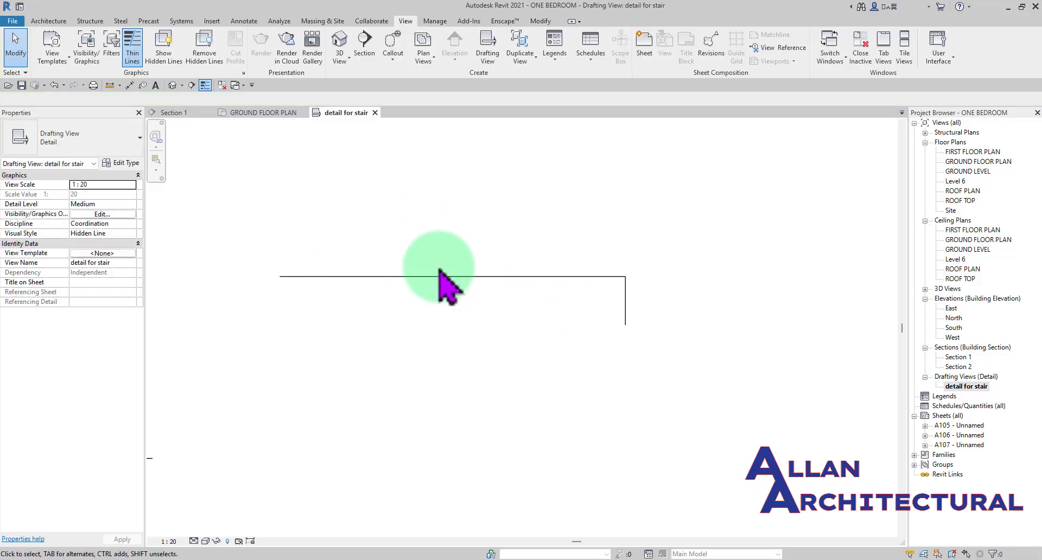
# - Return to Section 1 and check the stair callout's reference view options, keeping Drafting View: detail for stair
pyautogui.click(254, 114)
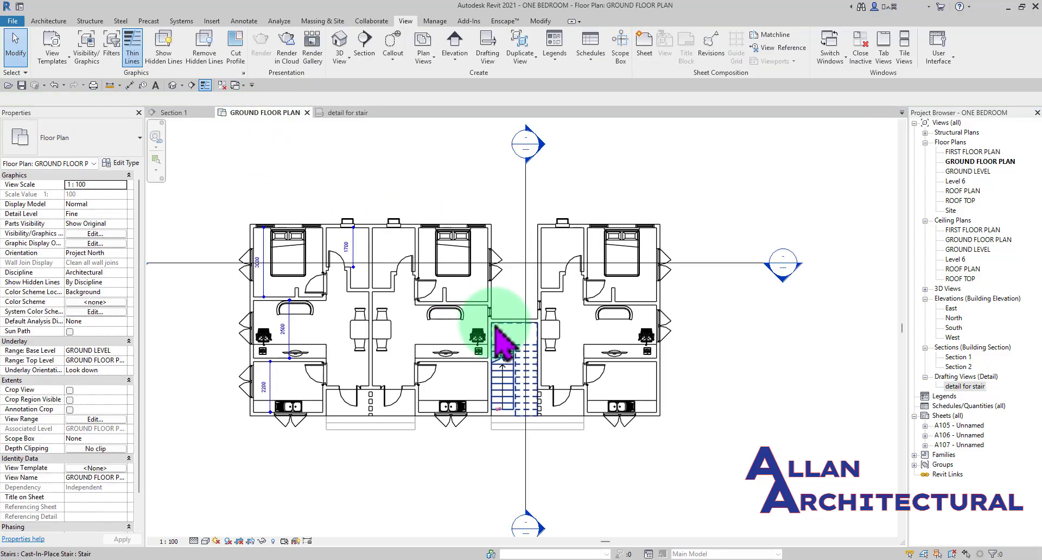
pyautogui.click(173, 112)
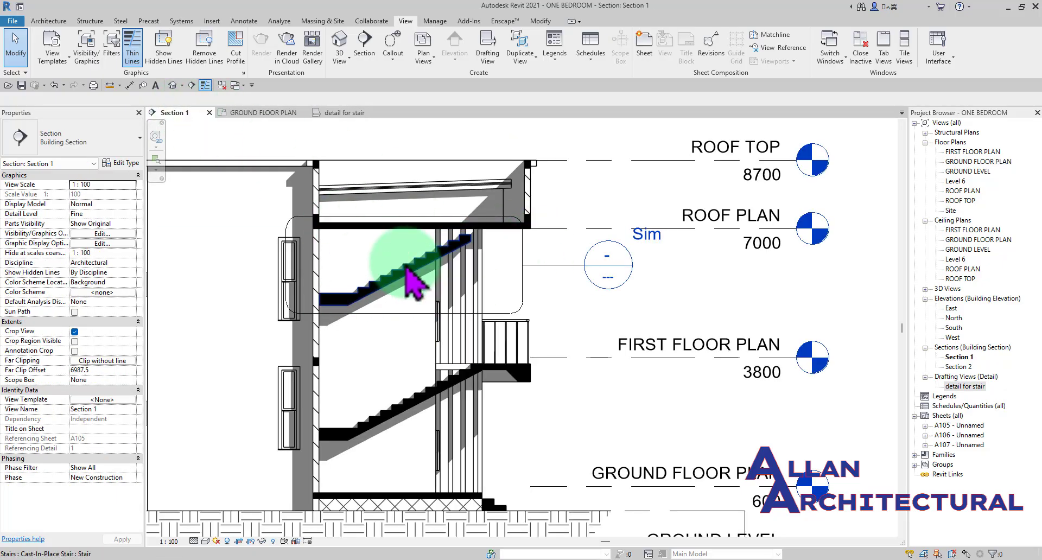
pyautogui.click(554, 264)
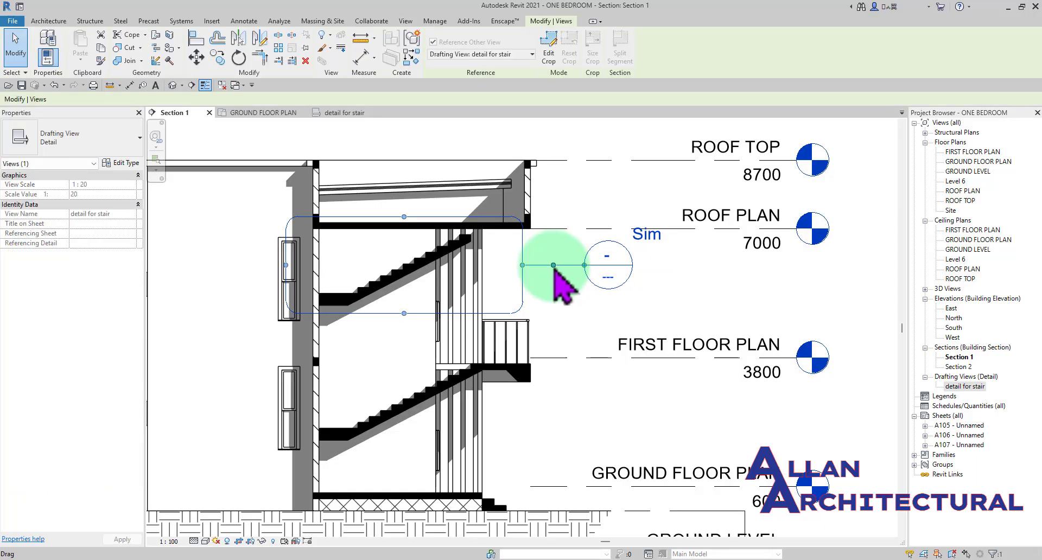
pyautogui.moveTo(554, 267); pyautogui.dragTo(502, 58)
pyautogui.click(507, 55)
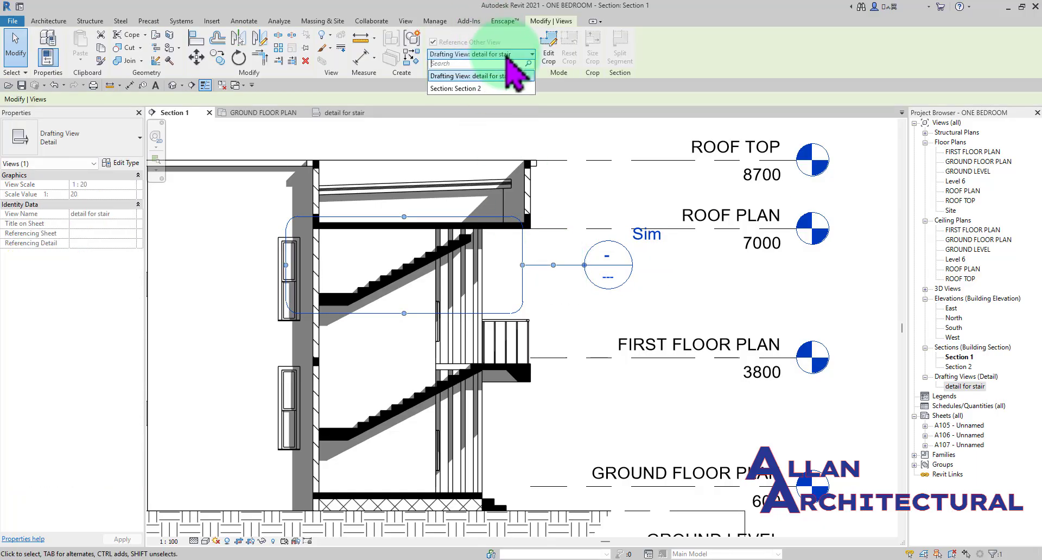
pyautogui.click(496, 80)
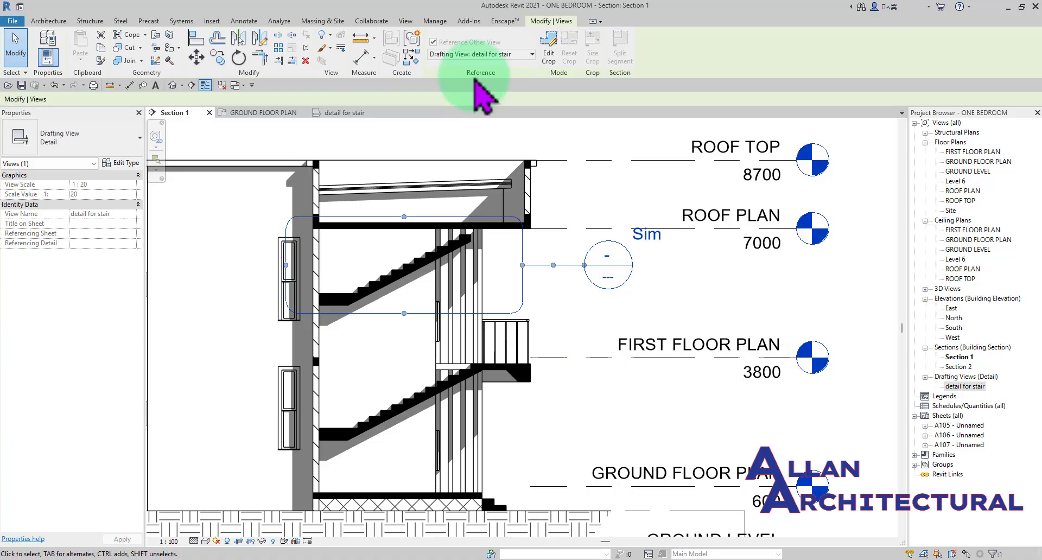
pyautogui.click(520, 56)
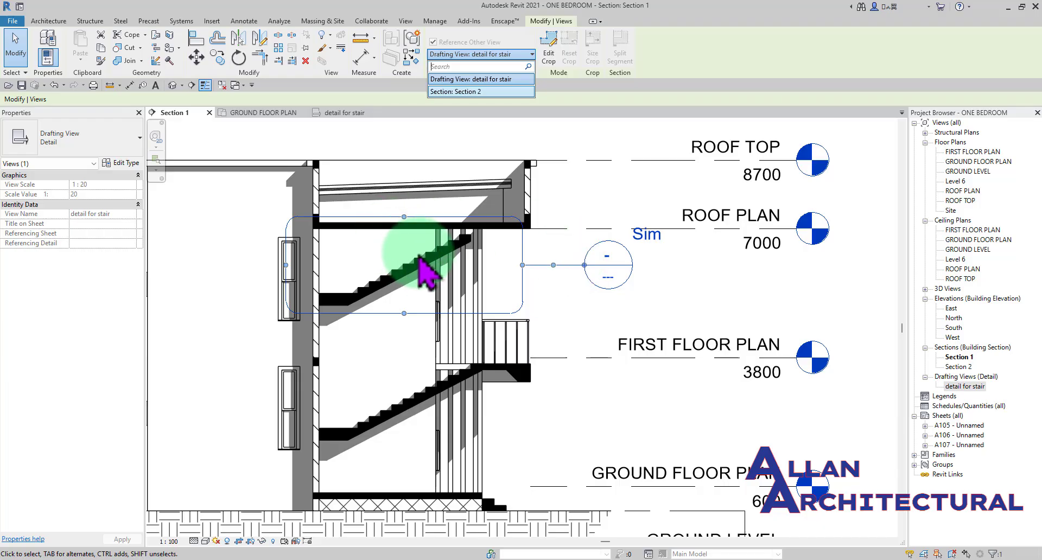
pyautogui.click(478, 149)
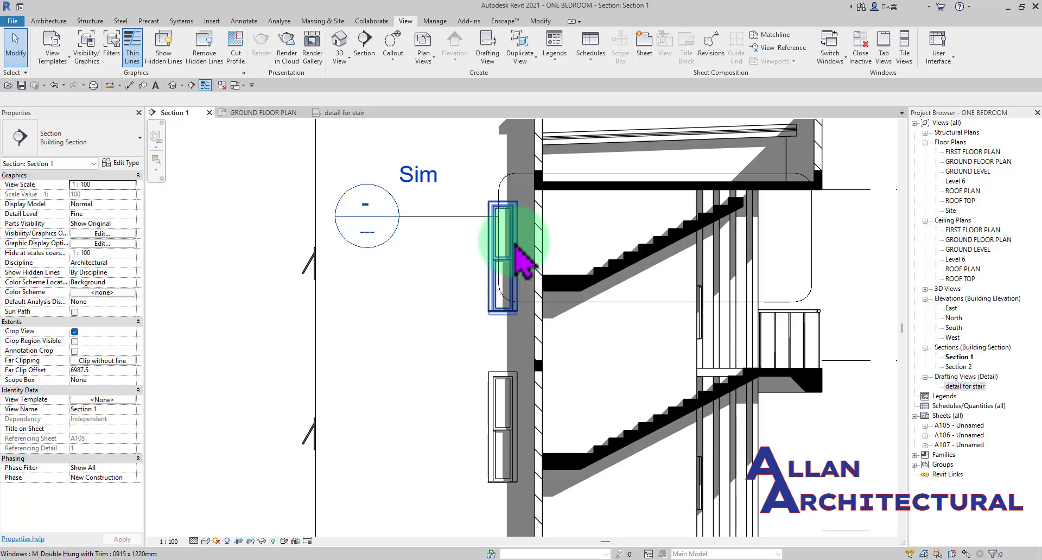
# - Examine the stair callout's head, Sim label and boundary in Section 1
pyautogui.scroll(-3, 349, 198)
pyautogui.scroll(3, 363, 250)
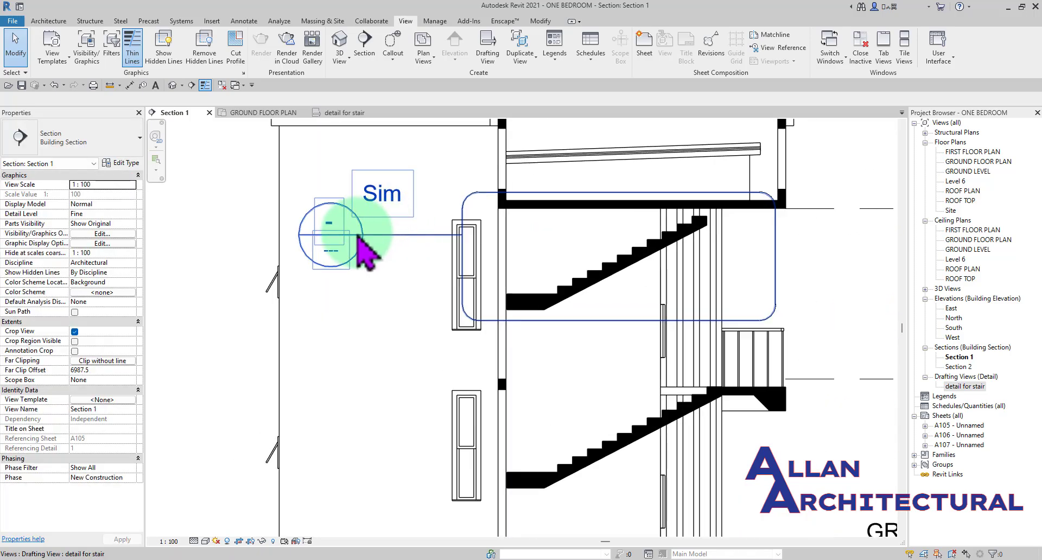
pyautogui.scroll(2, 358, 239)
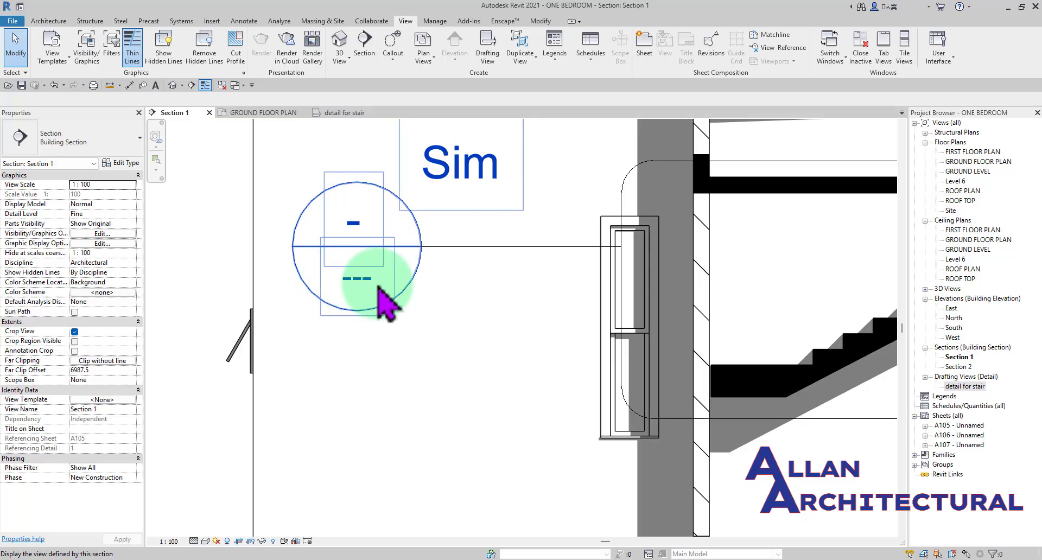
pyautogui.scroll(-4, 369, 277)
pyautogui.scroll(3, 347, 253)
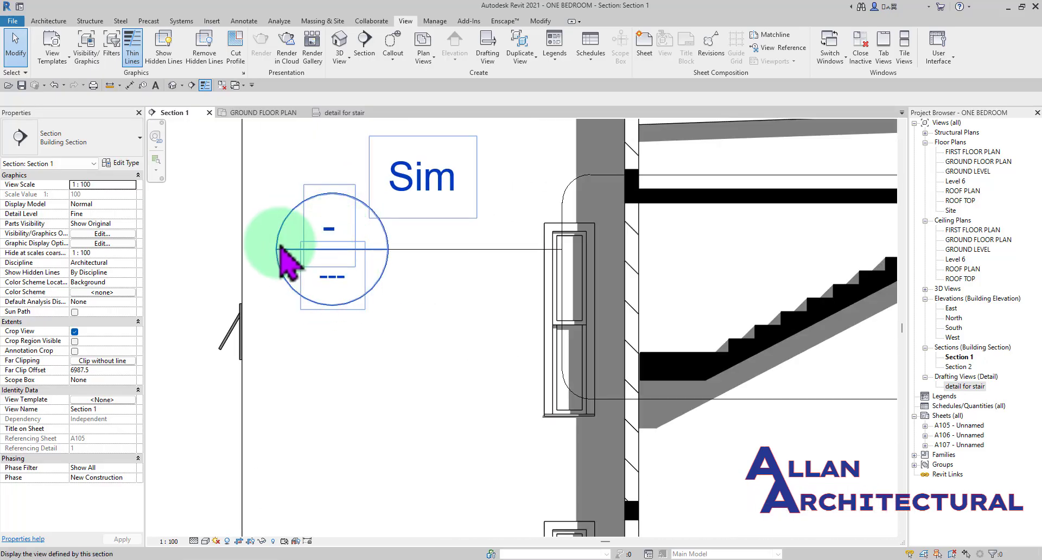
pyautogui.scroll(-4, 304, 255)
pyautogui.scroll(2, 345, 251)
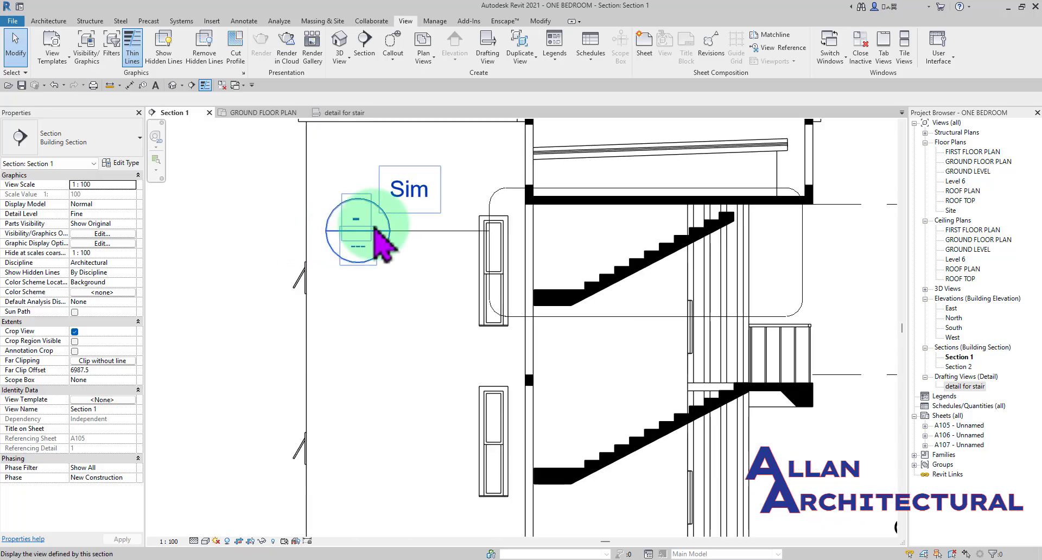
pyautogui.scroll(-3, 385, 247)
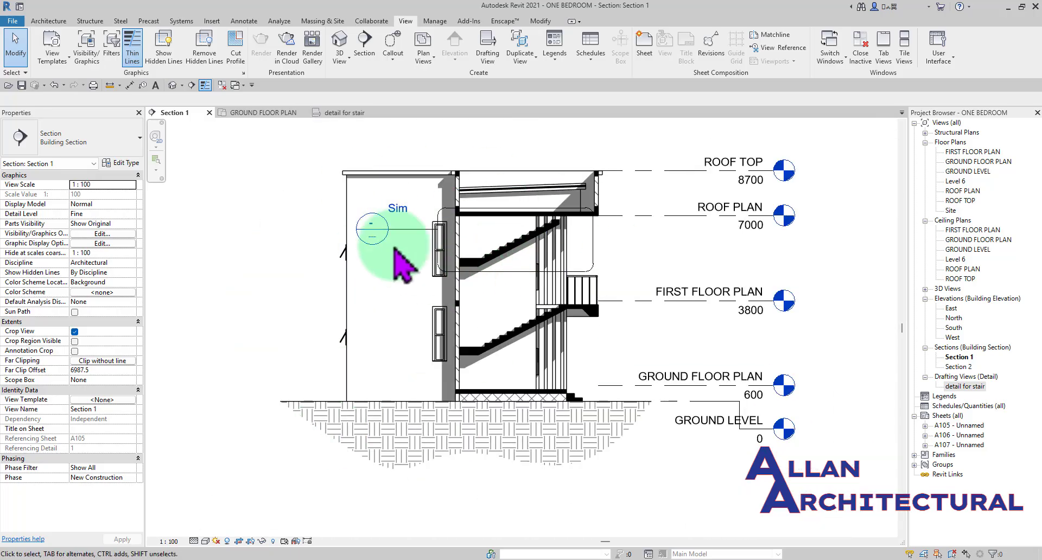
pyautogui.scroll(4, 394, 250)
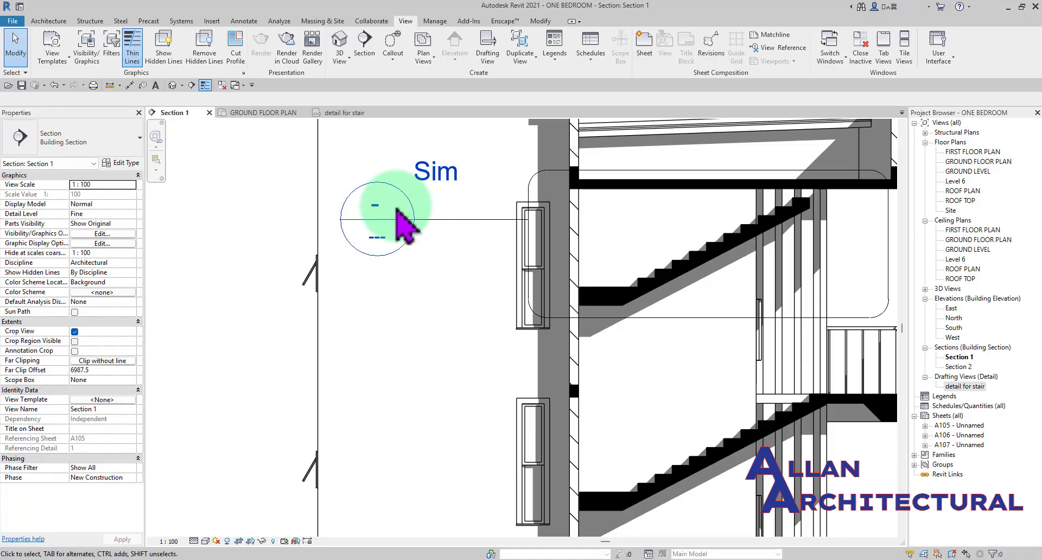
pyautogui.scroll(-3, 370, 233)
pyautogui.scroll(4, 441, 232)
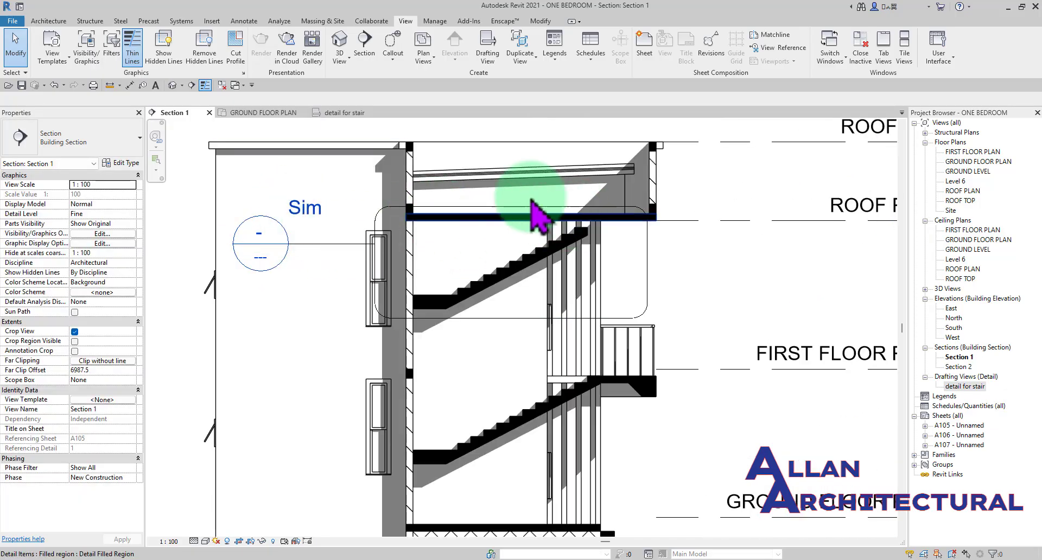
pyautogui.scroll(-3, 439, 187)
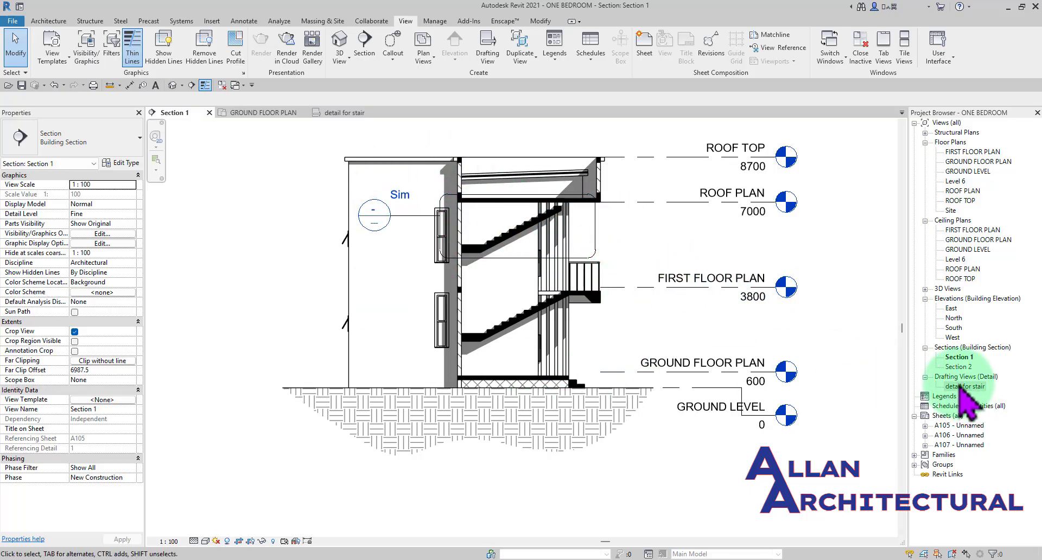
# - Open the detail for stair drafting view to check its contents and return to Section 1
pyautogui.click(958, 357)
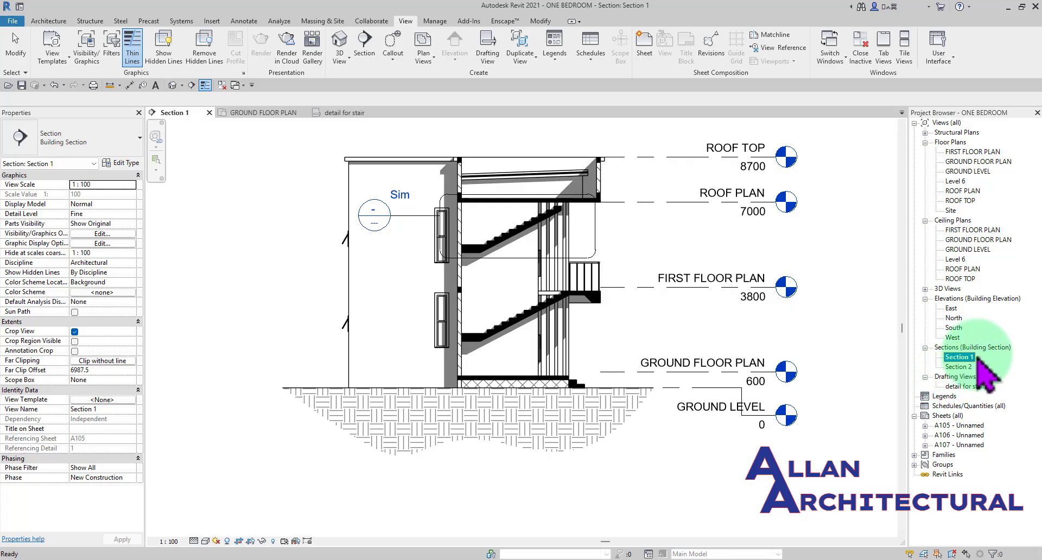
pyautogui.click(964, 386)
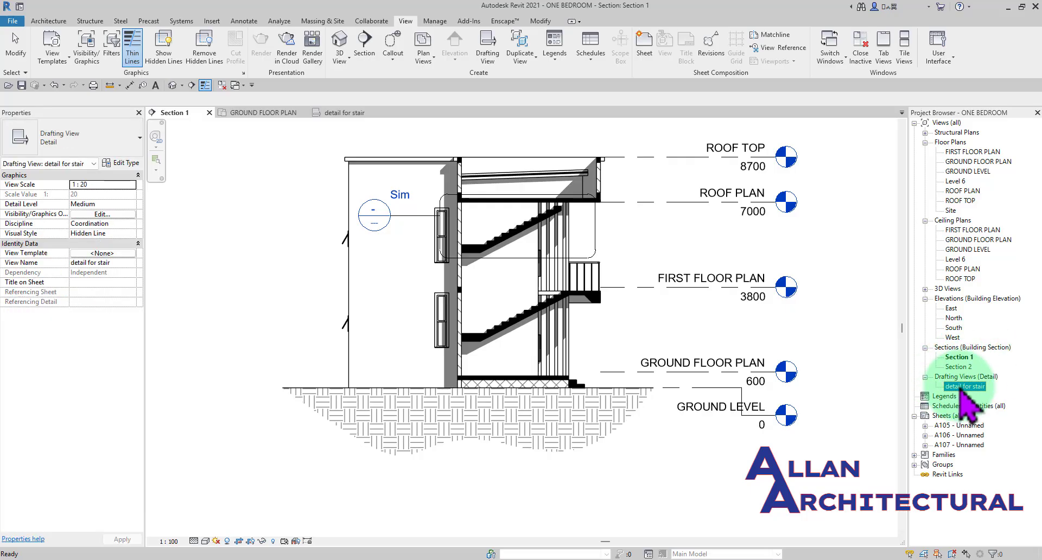
pyautogui.doubleClick(964, 387)
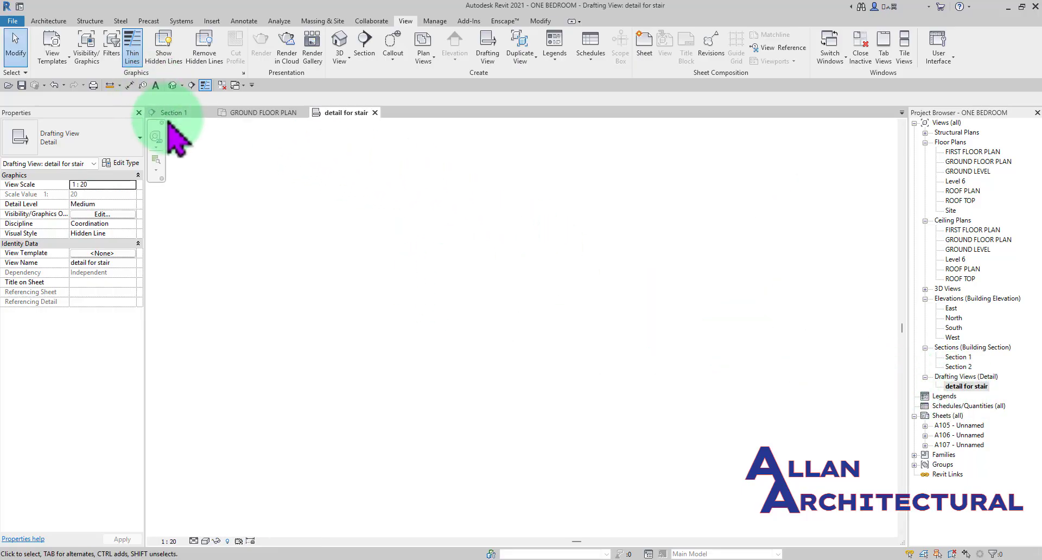
pyautogui.click(196, 113)
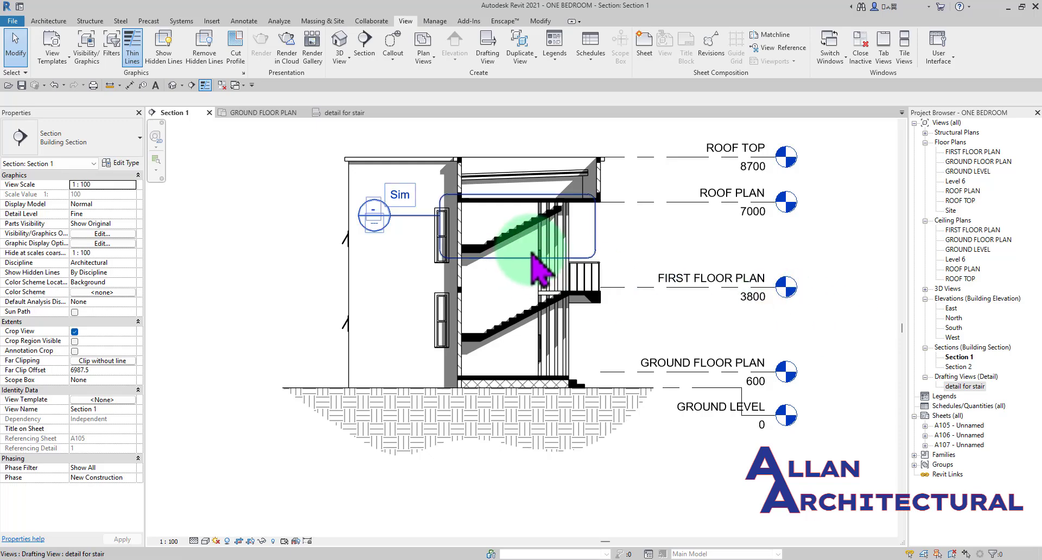
# - Check which kinds of legend can be created for the project, Legend and Keynote Legend
pyautogui.scroll(-2, 613, 268)
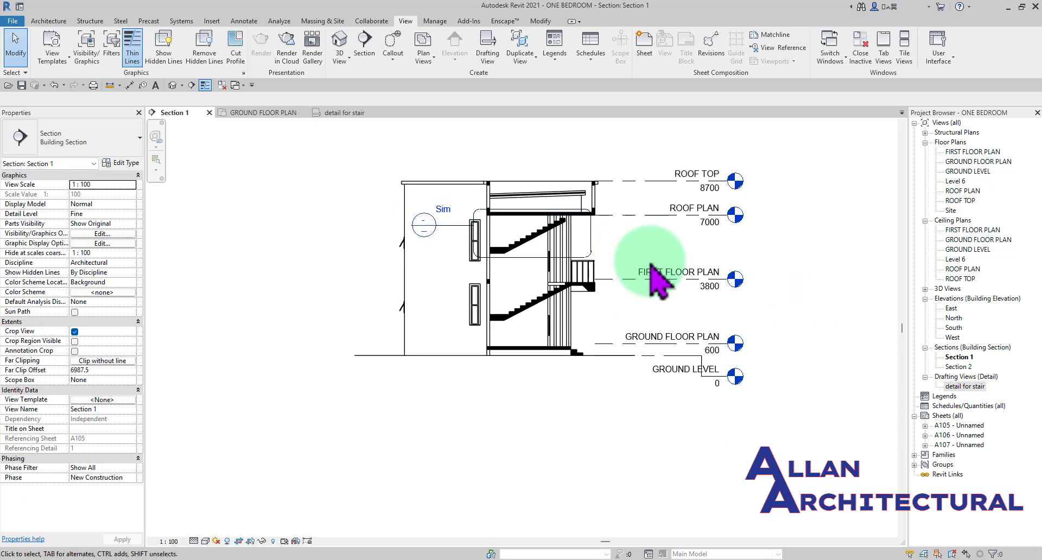
pyautogui.moveTo(667, 302); pyautogui.dragTo(581, 289, button='middle')
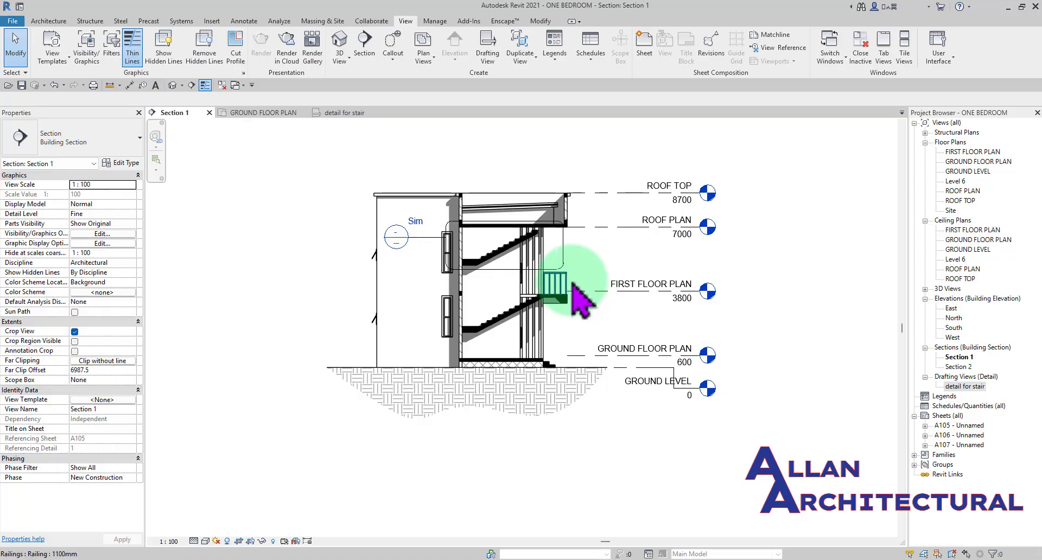
pyautogui.click(558, 59)
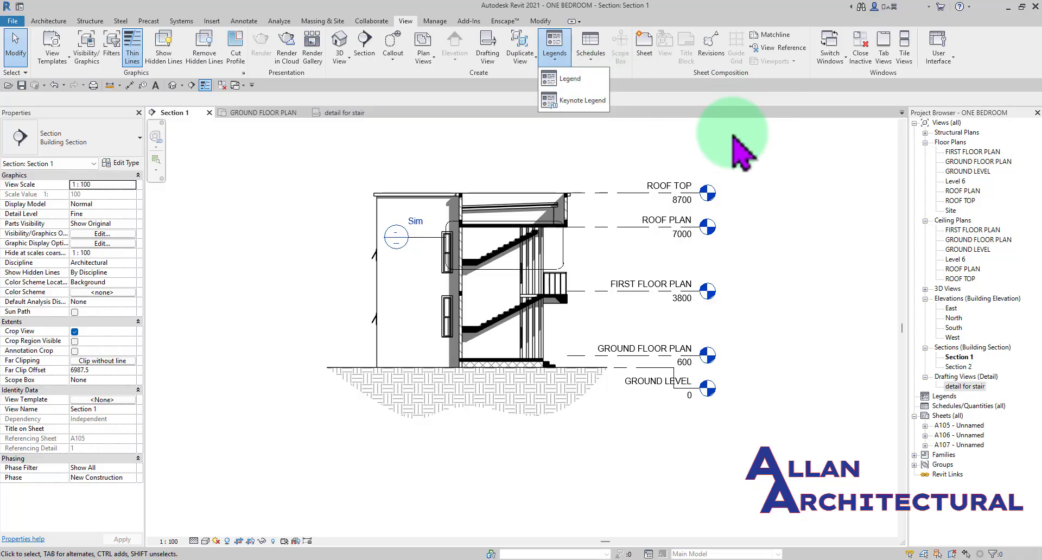
pyautogui.click(729, 149)
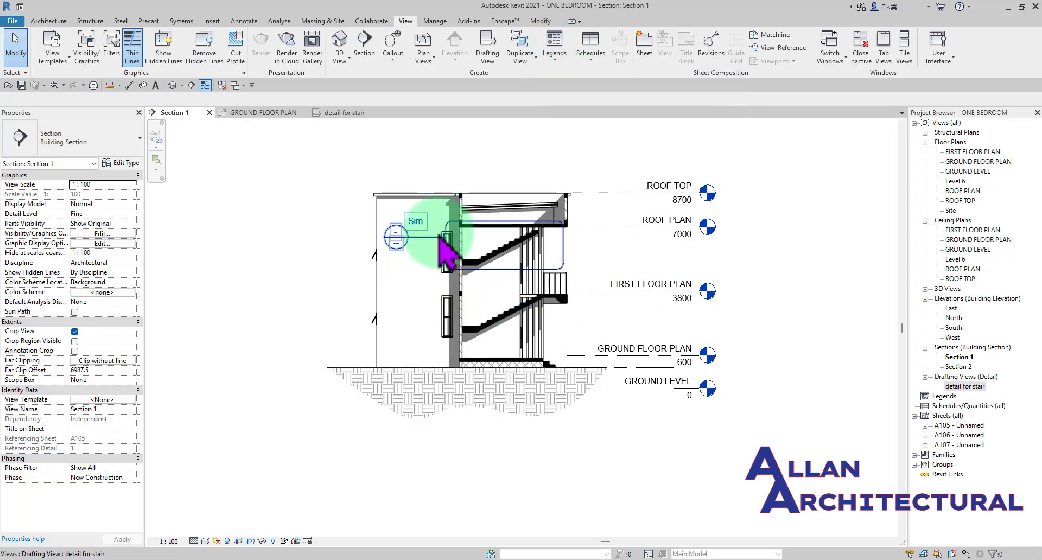
pyautogui.scroll(4, 414, 232)
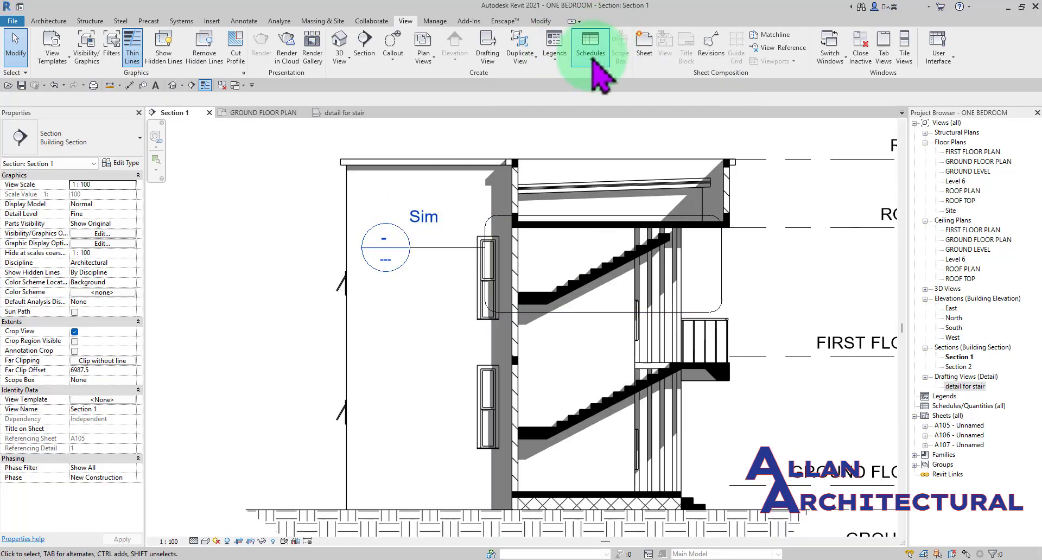
pyautogui.click(556, 58)
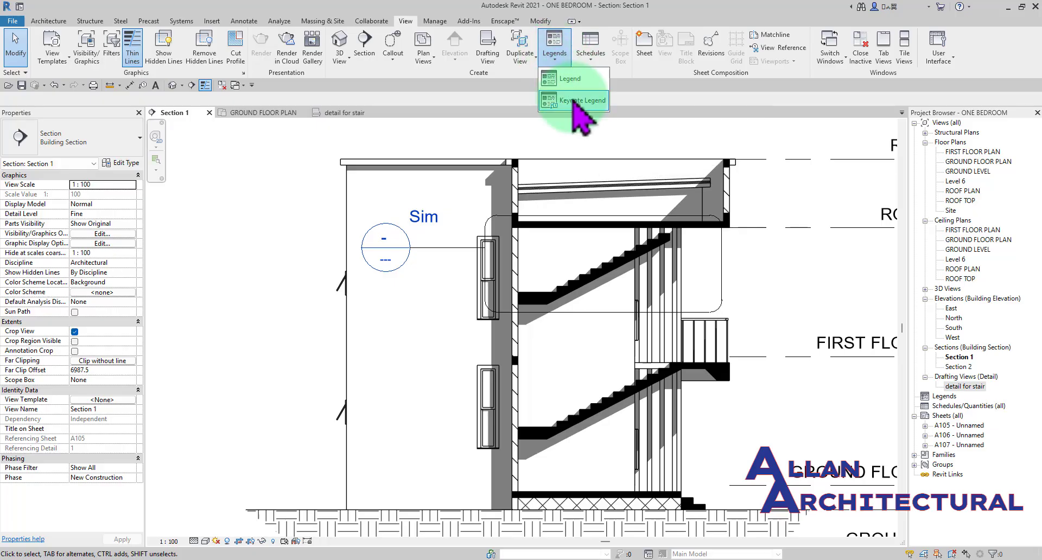
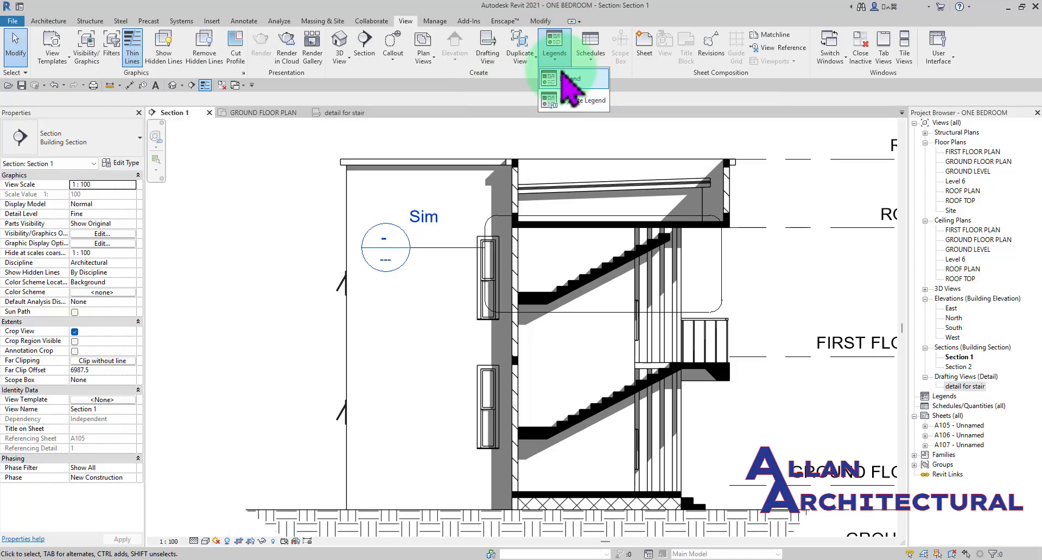
# - Check the legend creation commands offered for the project's Legends category, then dismiss them
pyautogui.scroll(-2, 478, 247)
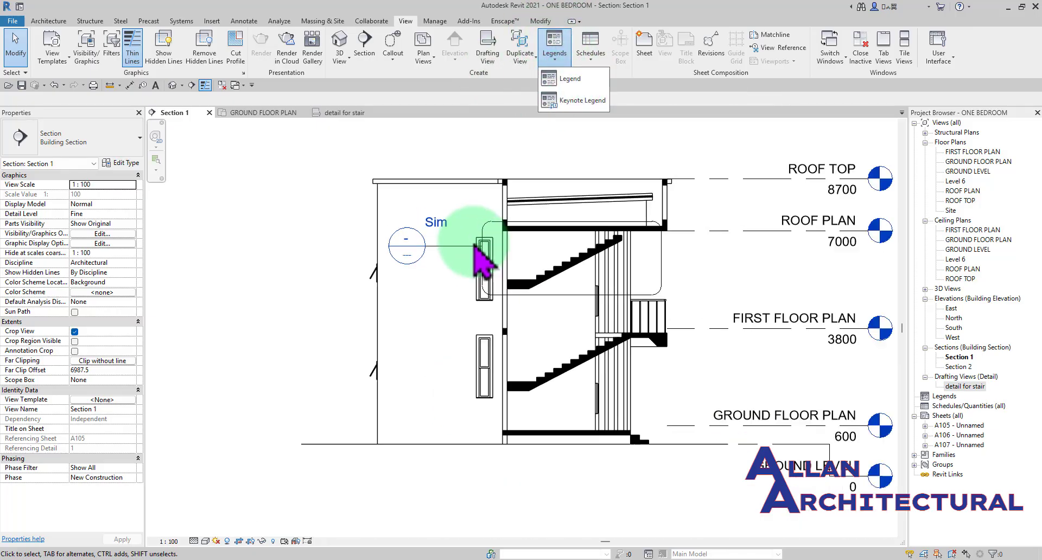
pyautogui.scroll(-2, 480, 245)
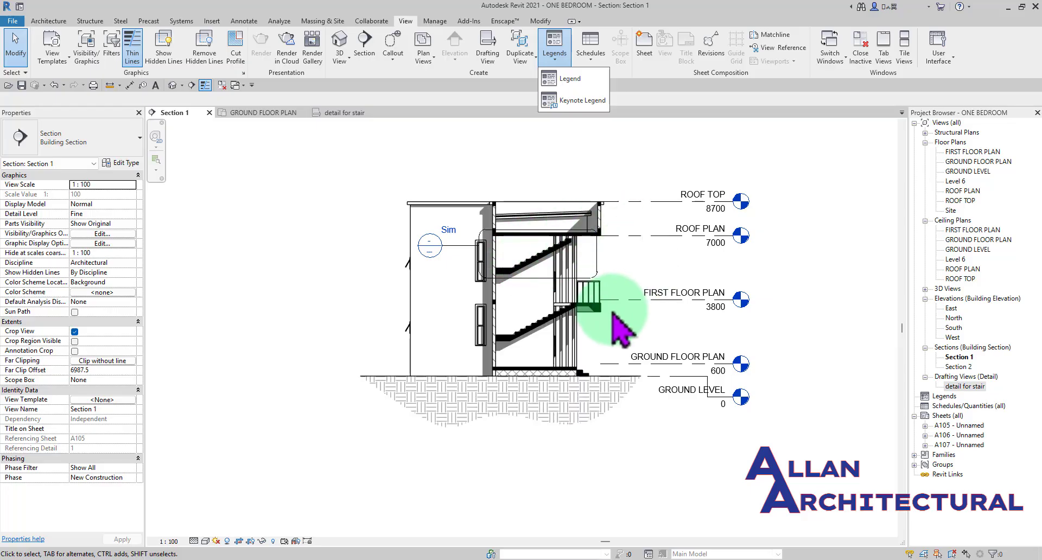
pyautogui.click(617, 163)
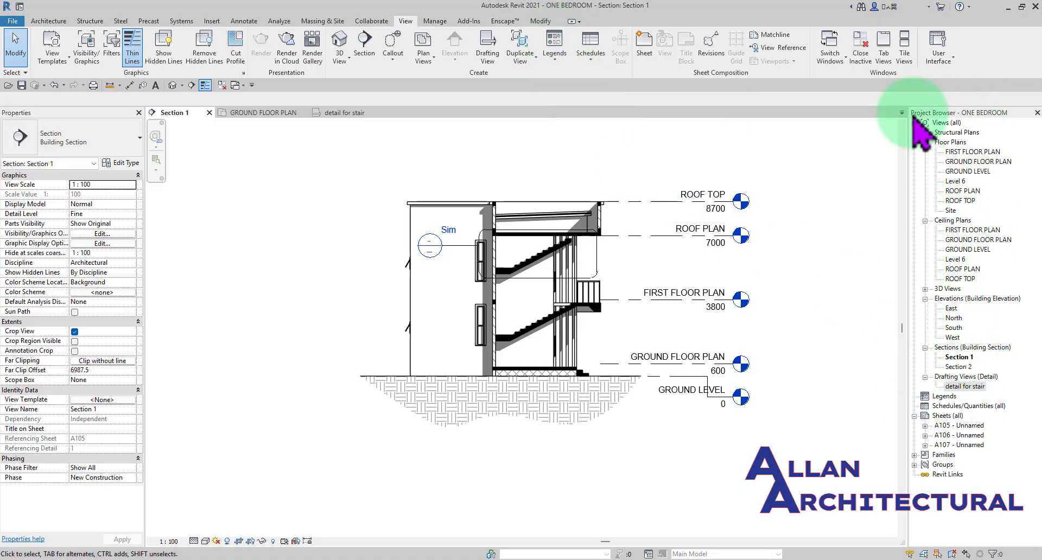
pyautogui.rightClick(942, 396)
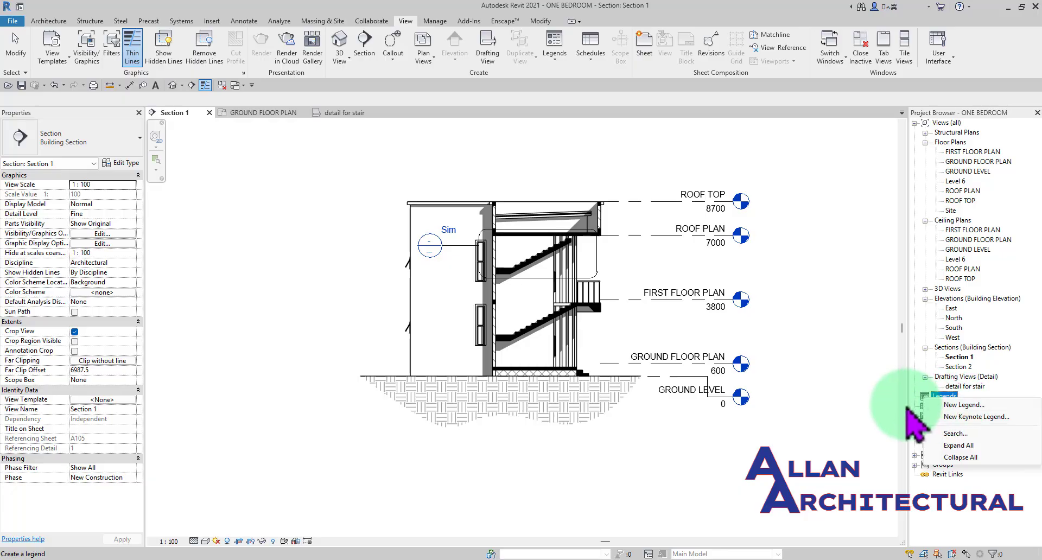
pyautogui.click(888, 404)
# - Create a new legend view named Legend 1 at a scale of 1 : 50
pyautogui.click(556, 54)
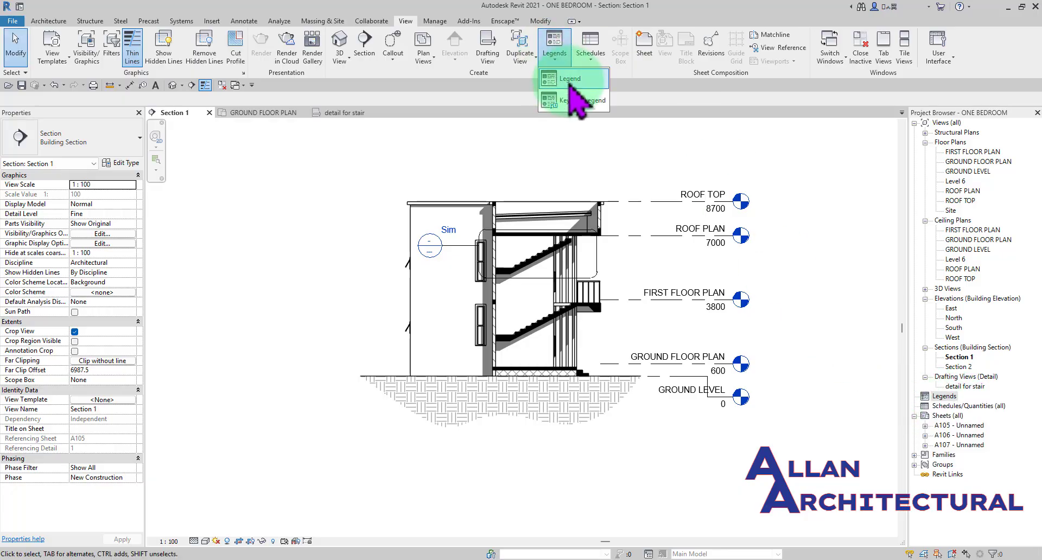
pyautogui.click(562, 81)
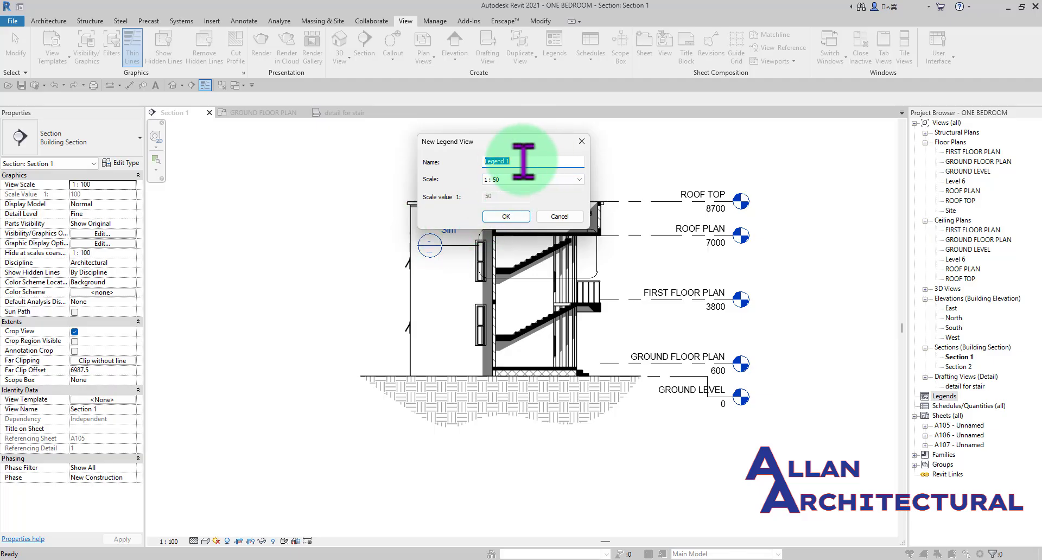
pyautogui.moveTo(479, 143); pyautogui.dragTo(479, 108)
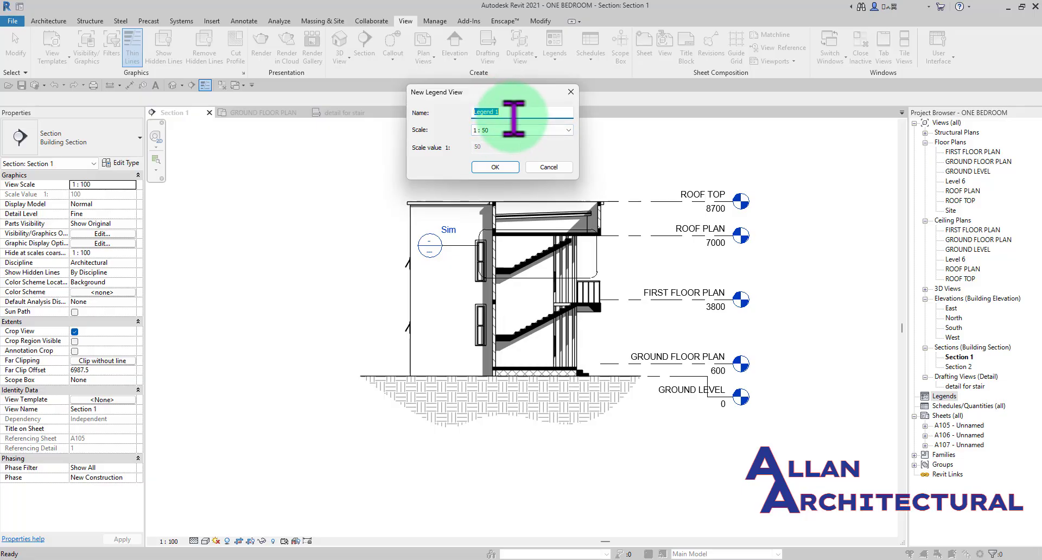
pyautogui.click(503, 172)
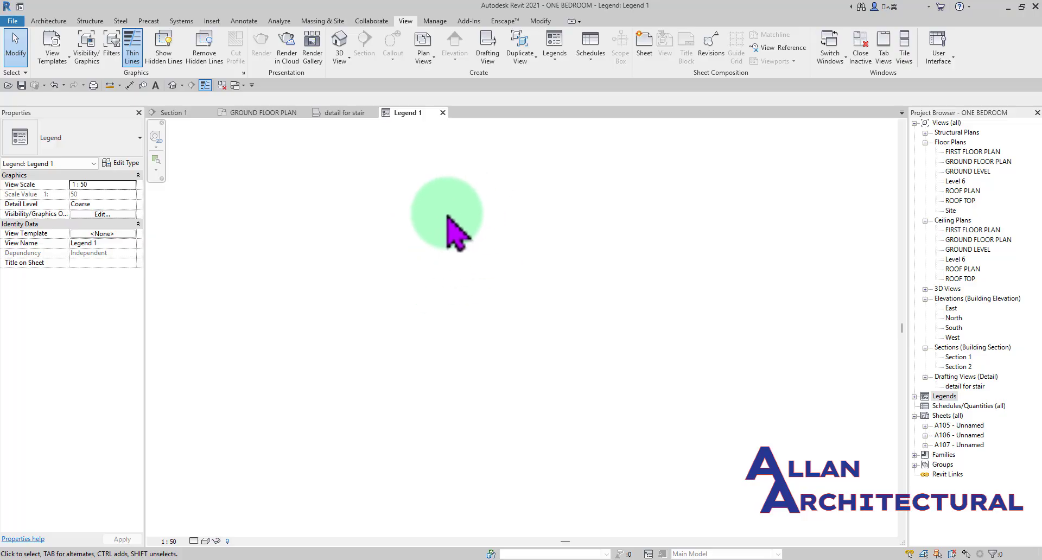
# - Sketch a freehand chain of eight thin detail lines in Legend 1, starting with a horizontal line about 4600 mm long
pyautogui.click(255, 22)
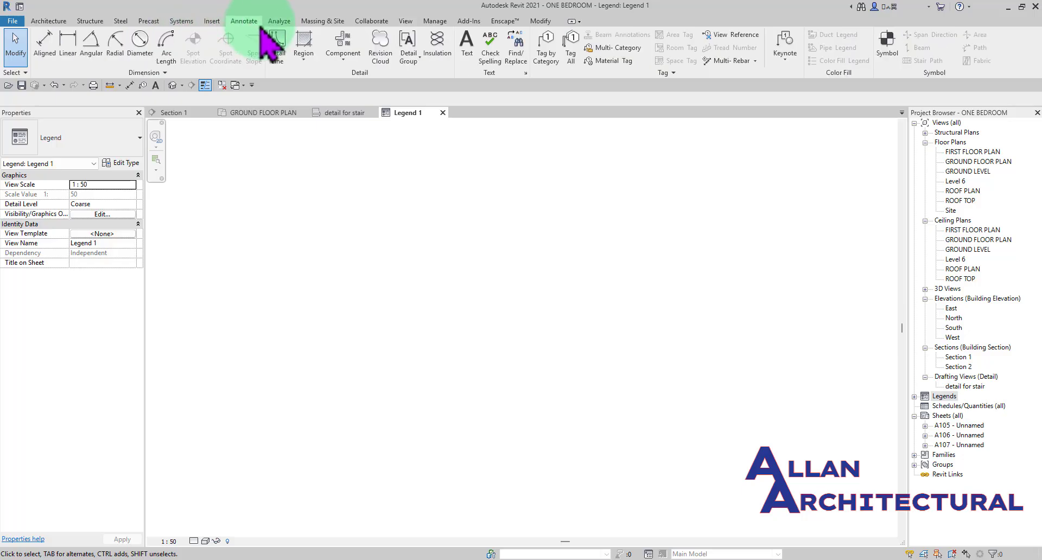
pyautogui.click(277, 49)
pyautogui.click(339, 244)
pyautogui.click(568, 244)
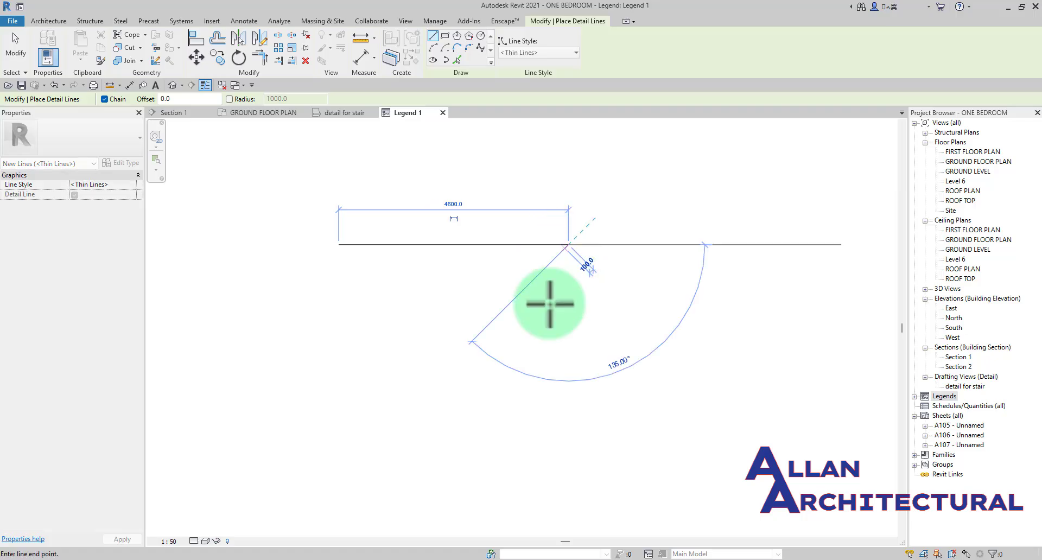
pyautogui.click(540, 345)
pyautogui.click(393, 314)
pyautogui.click(433, 206)
pyautogui.click(566, 196)
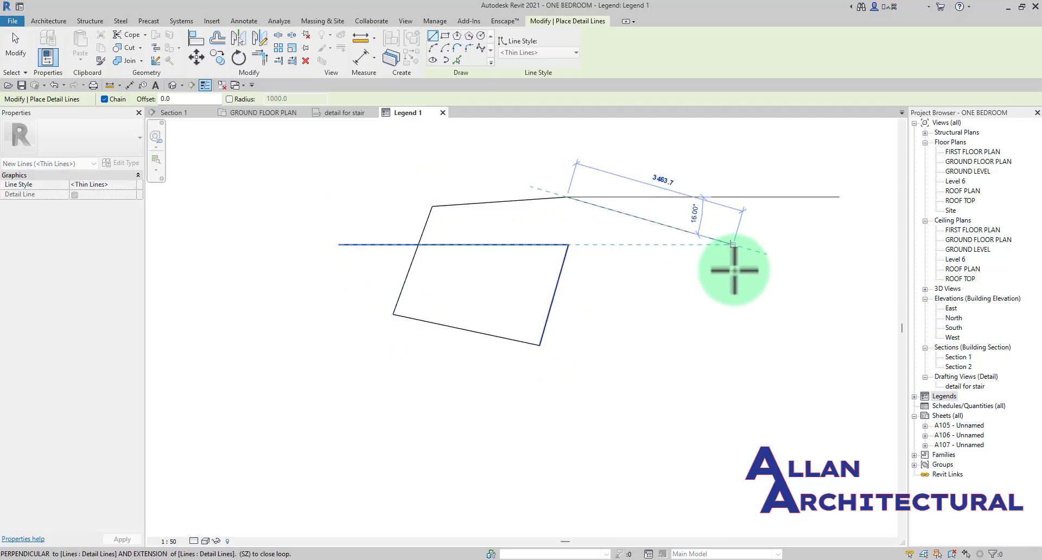
pyautogui.click(736, 271)
pyautogui.click(368, 384)
pyautogui.click(367, 235)
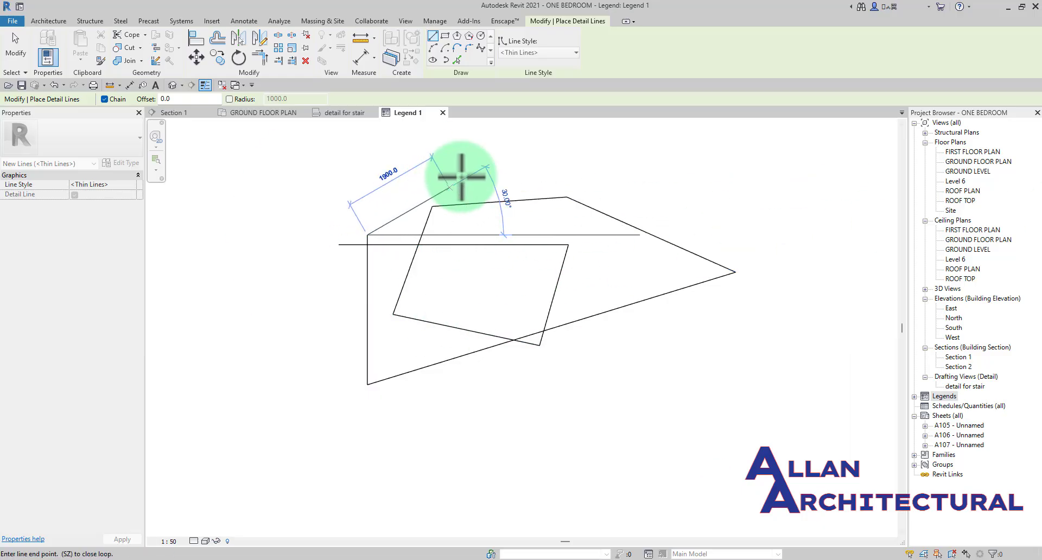
pyautogui.press('Escape')
pyautogui.press('Escape')
# - Close the Legend 1 view and reopen it from the project's legends to check its contents
pyautogui.click(443, 112)
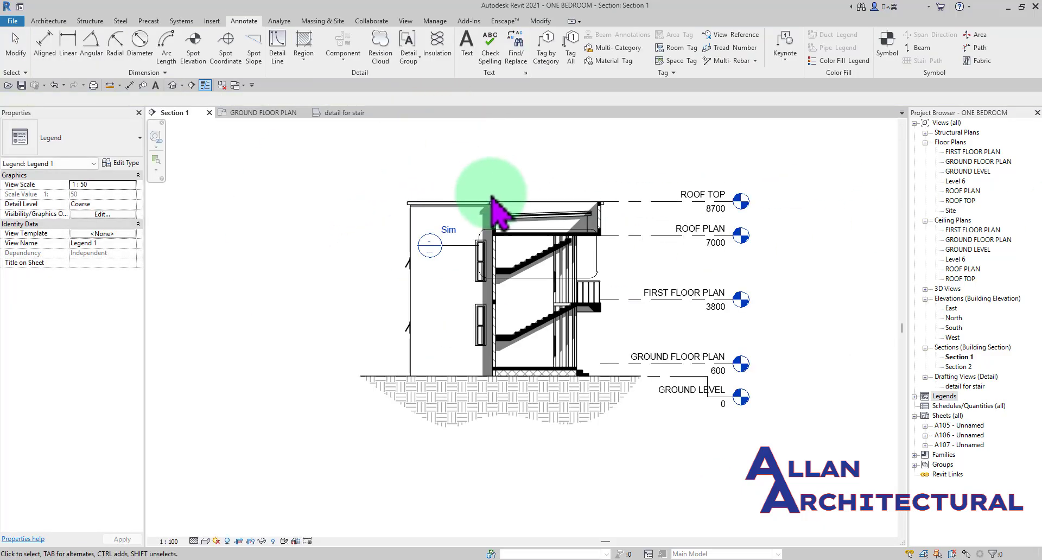
pyautogui.click(915, 396)
pyautogui.doubleClick(947, 406)
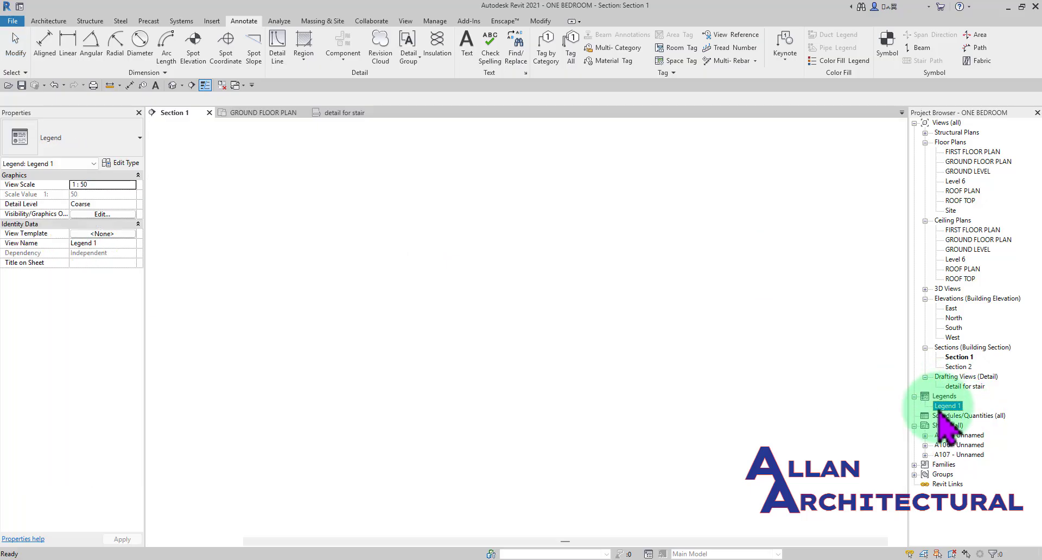
pyautogui.scroll(-3, 545, 281)
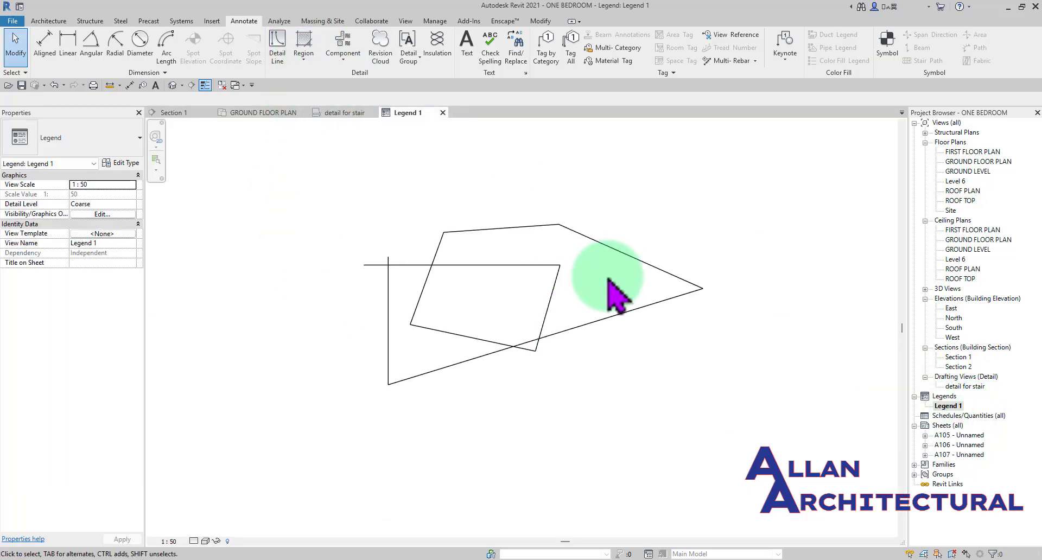
# - Delete all the sketched detail lines from Legend 1
pyautogui.moveTo(756, 194); pyautogui.dragTo(304, 408)
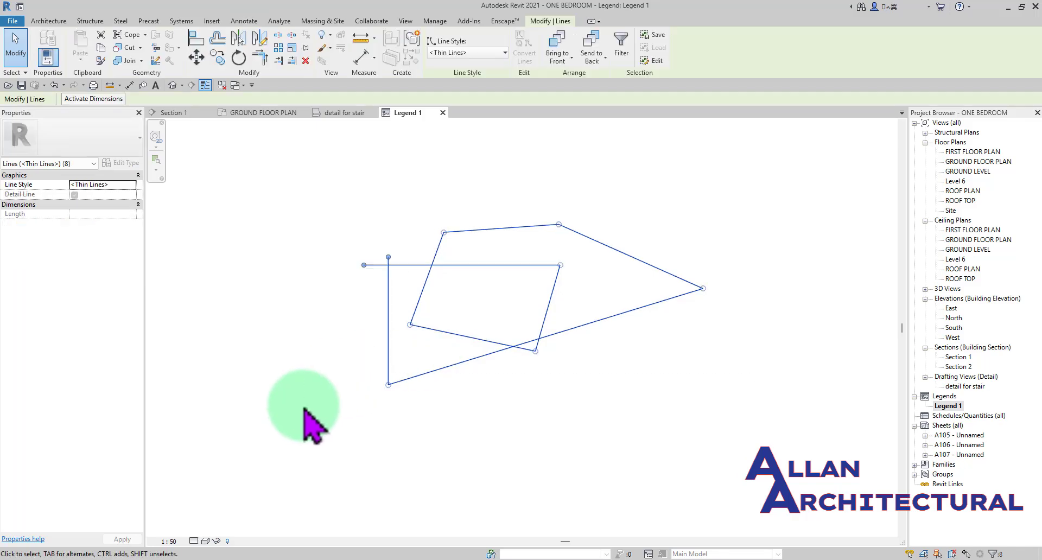
pyautogui.press('d')
pyautogui.press('e')
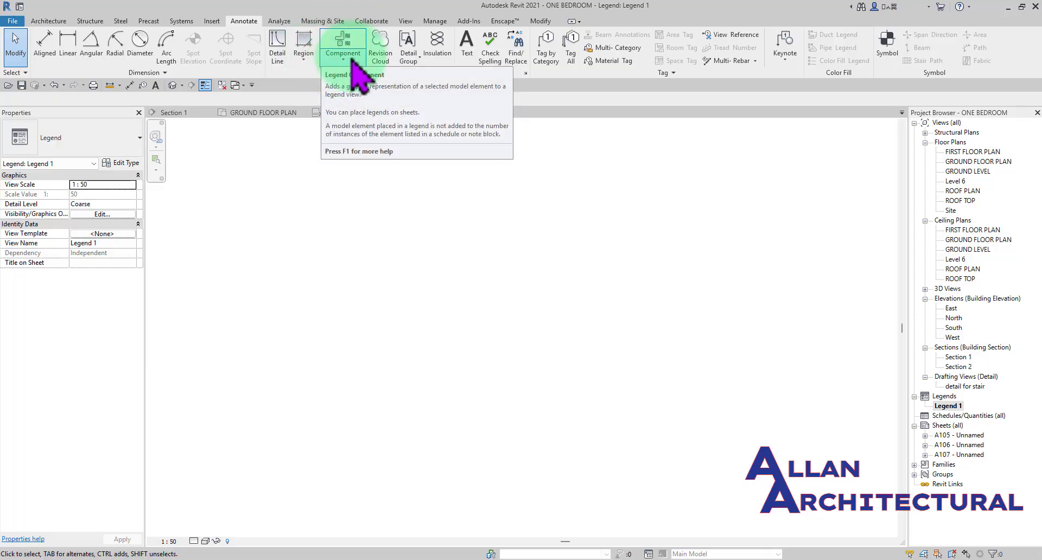
# - Place one Channel Cable Tray legend component in Legend 1, using the Section view and a host length of 914.4
pyautogui.click(347, 73)
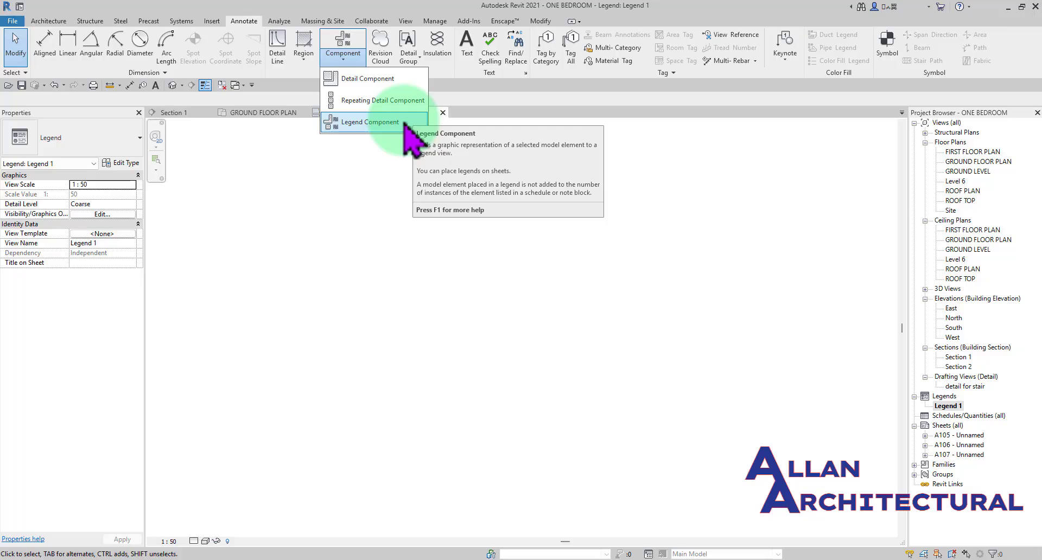
pyautogui.click(345, 47)
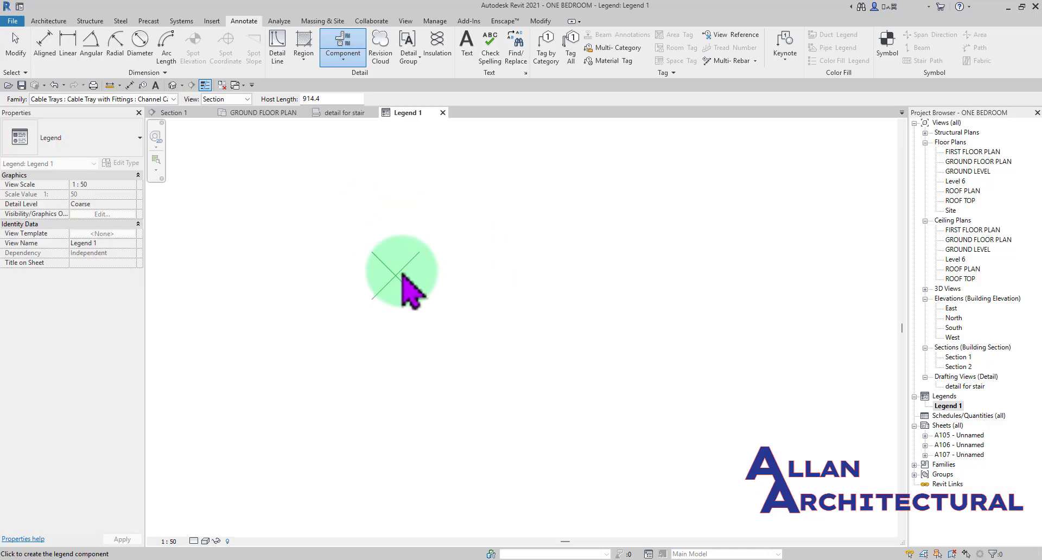
pyautogui.scroll(-5, 448, 301)
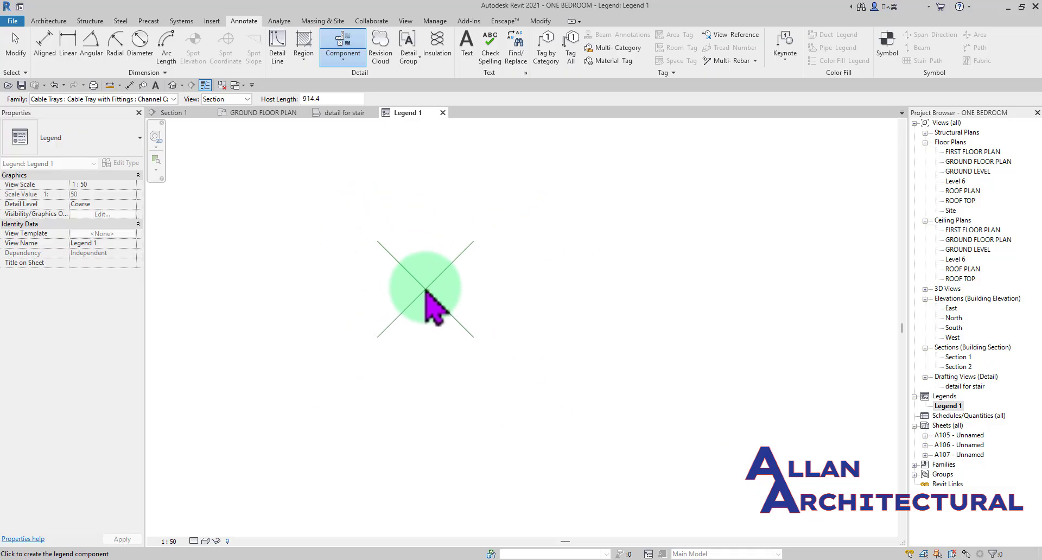
pyautogui.moveTo(366, 233); pyautogui.dragTo(430, 264, button='middle')
pyautogui.moveTo(399, 232); pyautogui.dragTo(474, 232, button='middle')
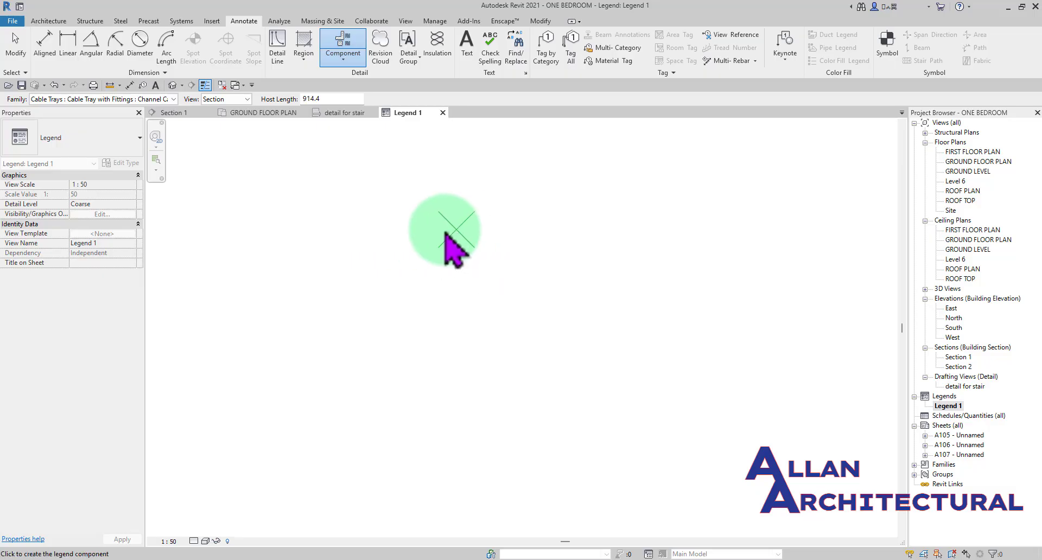
pyautogui.scroll(2, 404, 231)
pyautogui.click(418, 233)
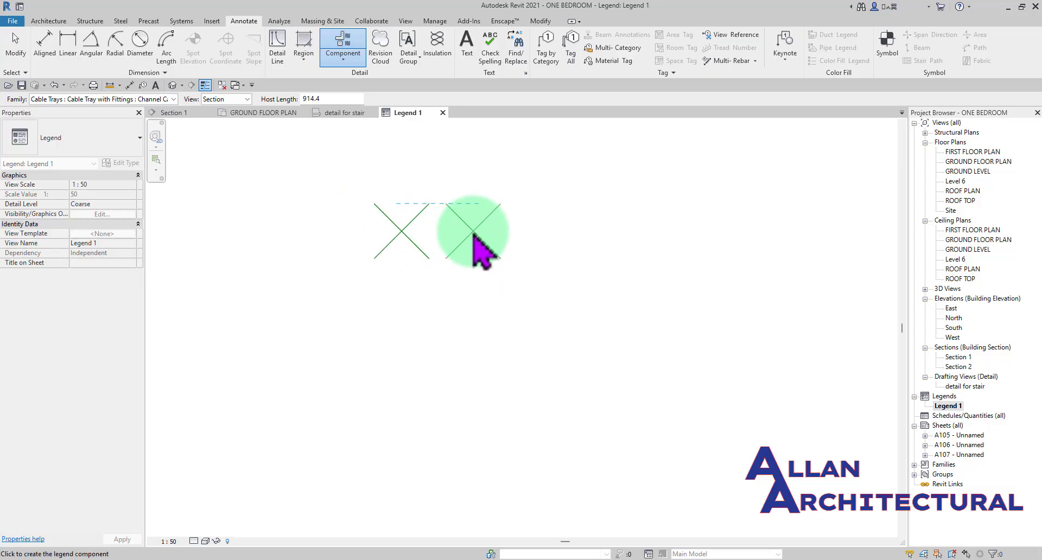
pyautogui.press('Escape')
pyautogui.press('Escape')
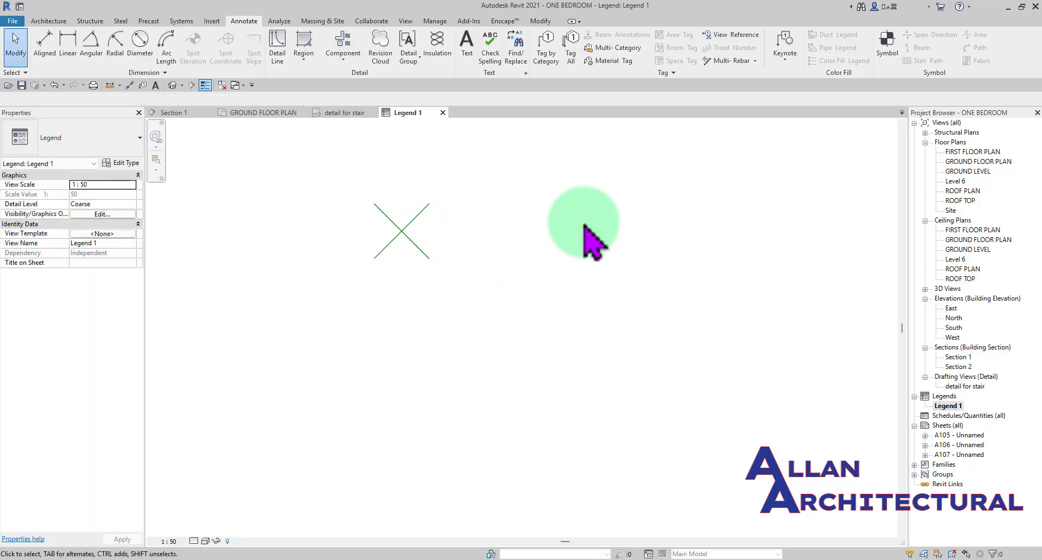
# - Select the placed cable tray component and review the families it can represent, including the door types
pyautogui.click(407, 228)
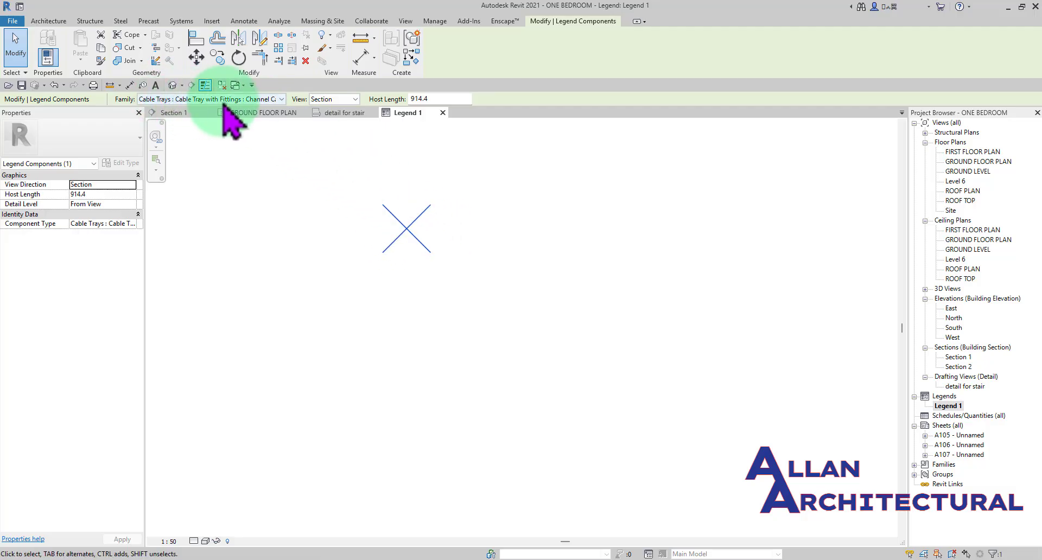
pyautogui.click(256, 100)
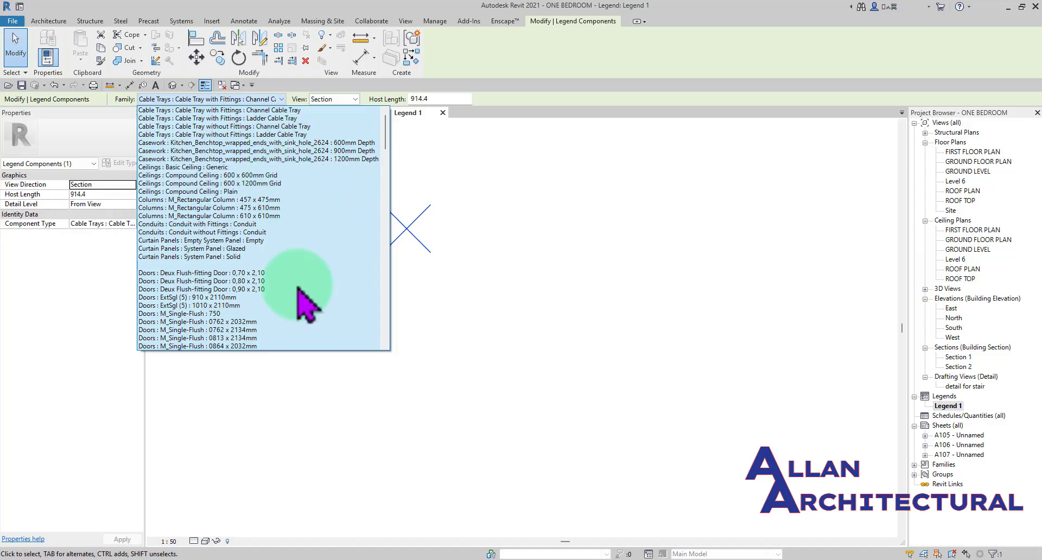
pyautogui.scroll(-3, 342, 223)
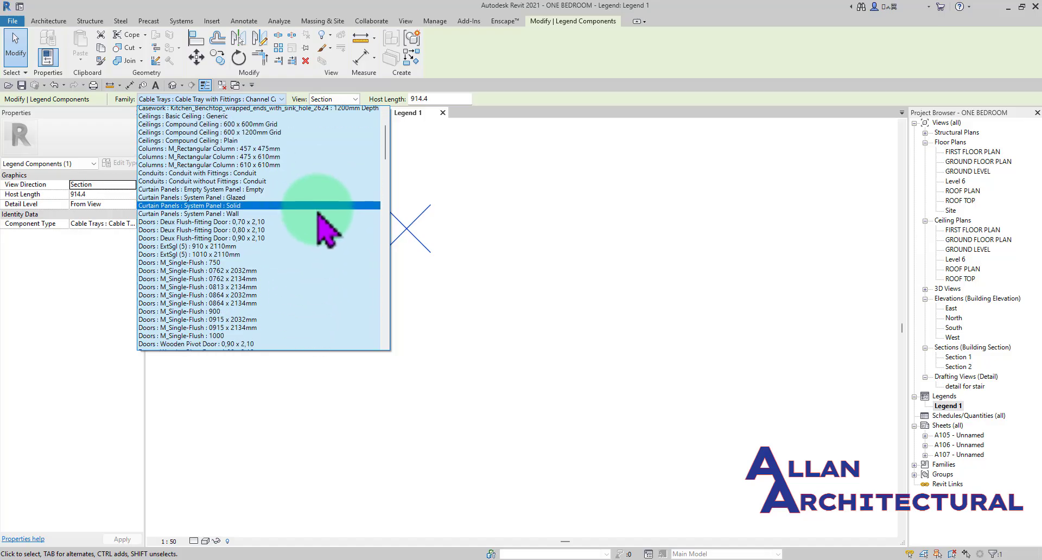
pyautogui.click(464, 206)
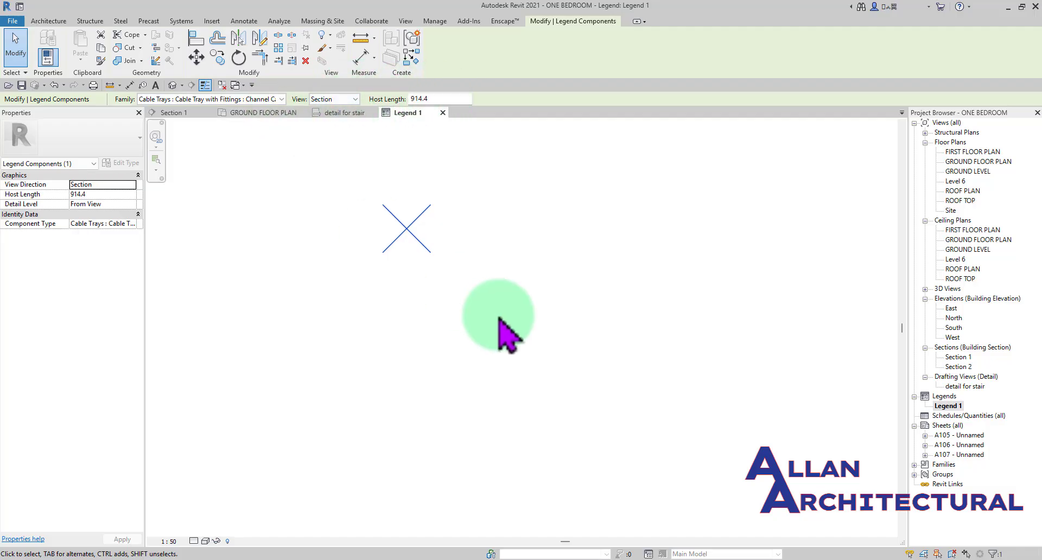
# - Change the selected legend component's family to Doors : M_Single-Flush : 750
pyautogui.moveTo(409, 208); pyautogui.dragTo(363, 224)
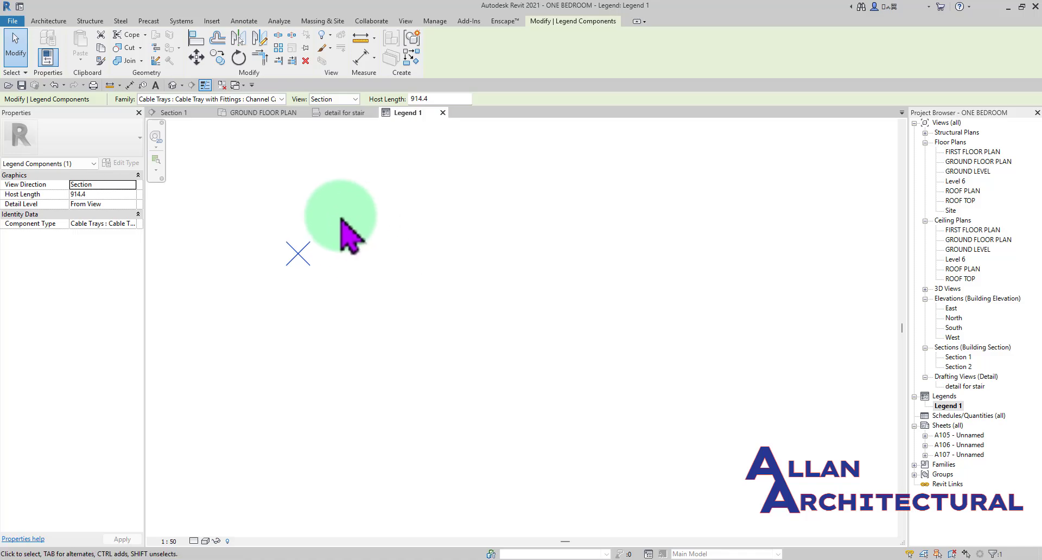
pyautogui.click(281, 99)
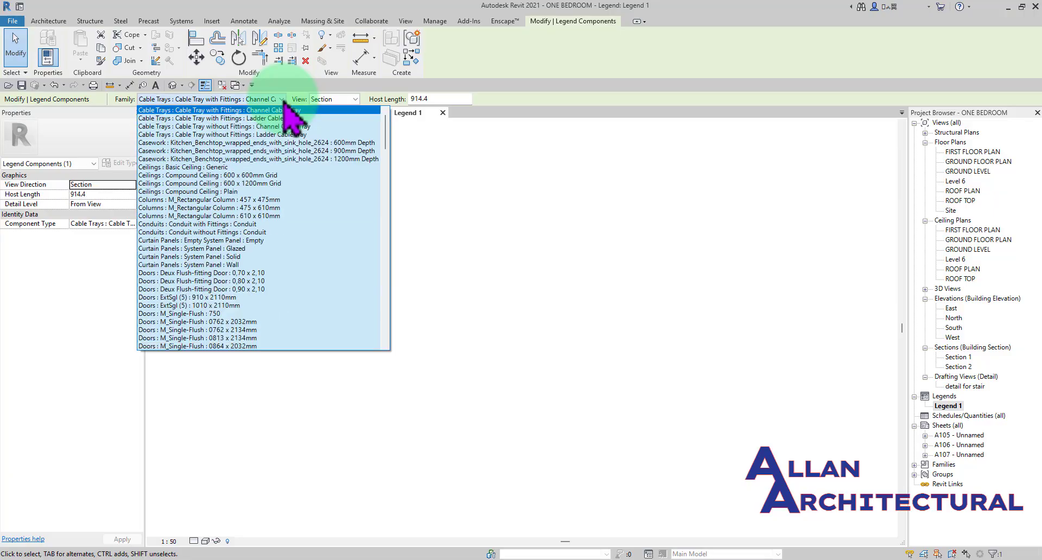
pyautogui.scroll(-1, 333, 204)
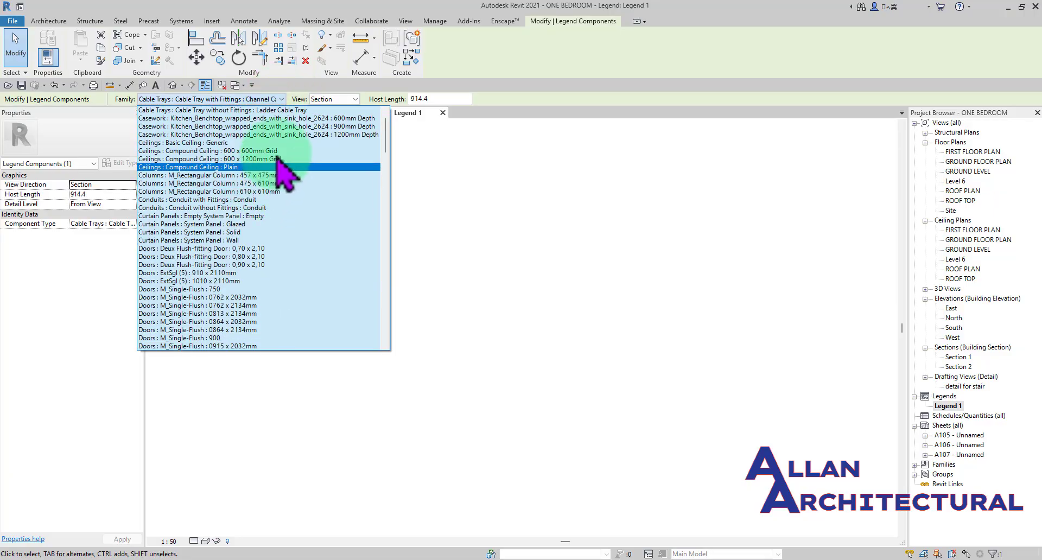
pyautogui.click(213, 289)
pyautogui.scroll(-3, 353, 266)
pyautogui.moveTo(317, 258); pyautogui.dragTo(457, 262, button='middle')
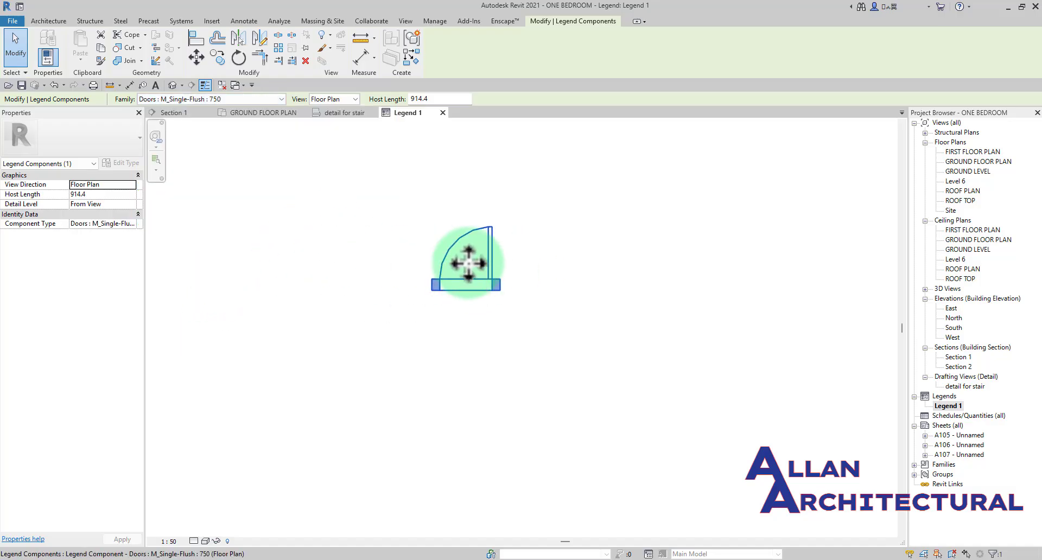
# - Try the door component's Front and Back elevation views, then return it to the Floor Plan view
pyautogui.scroll(2, 495, 248)
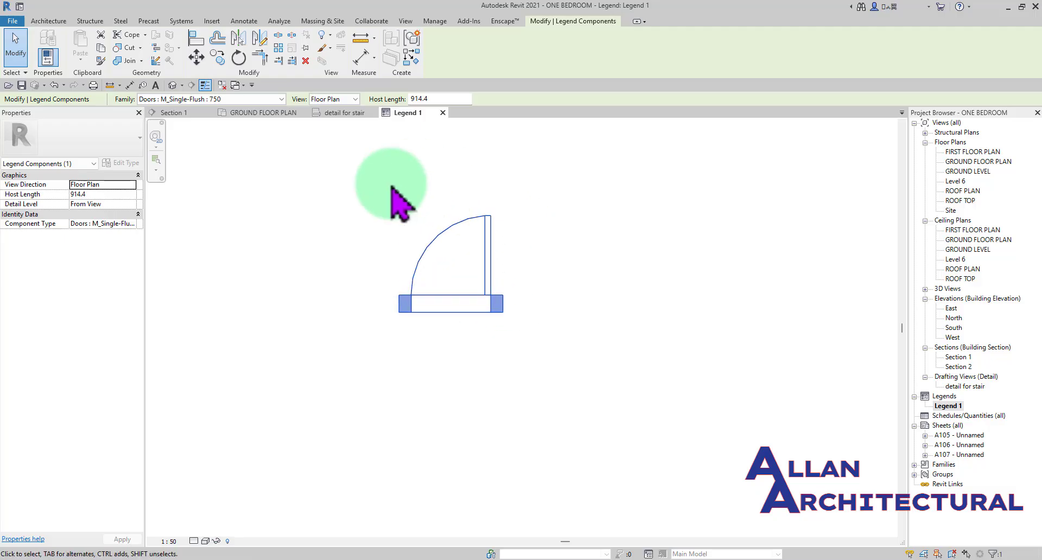
pyautogui.click(350, 118)
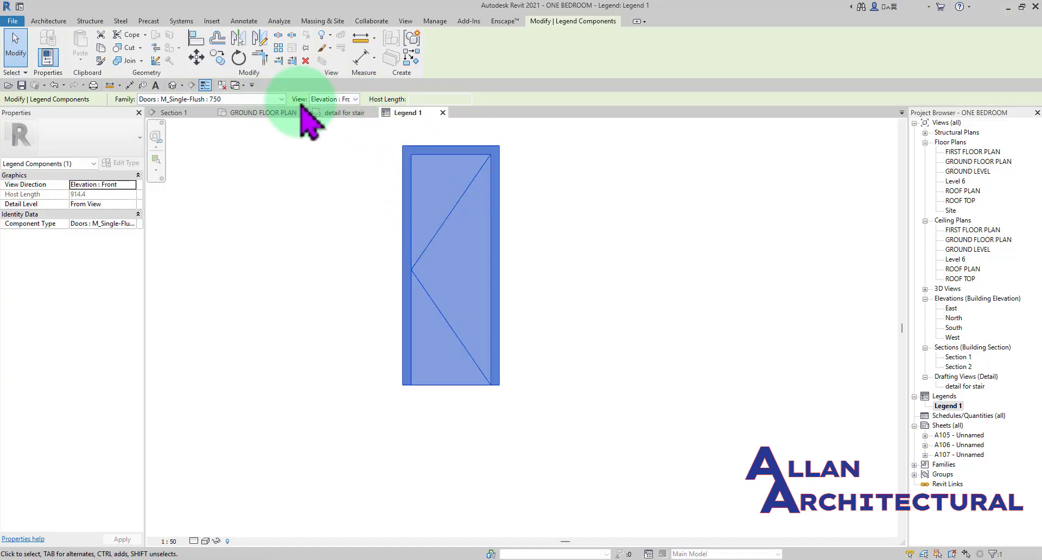
pyautogui.click(356, 99)
pyautogui.click(345, 126)
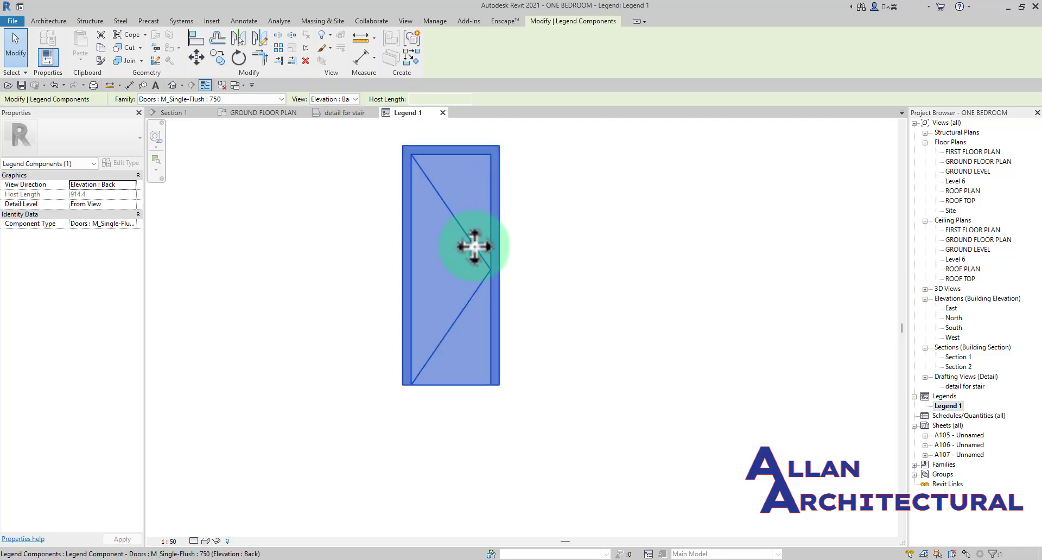
pyautogui.click(355, 100)
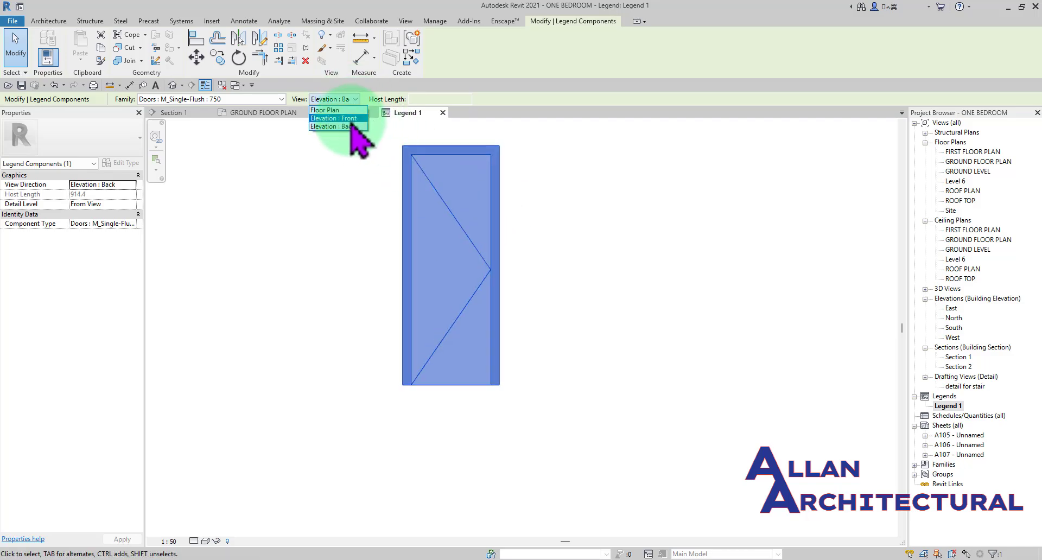
pyautogui.click(347, 118)
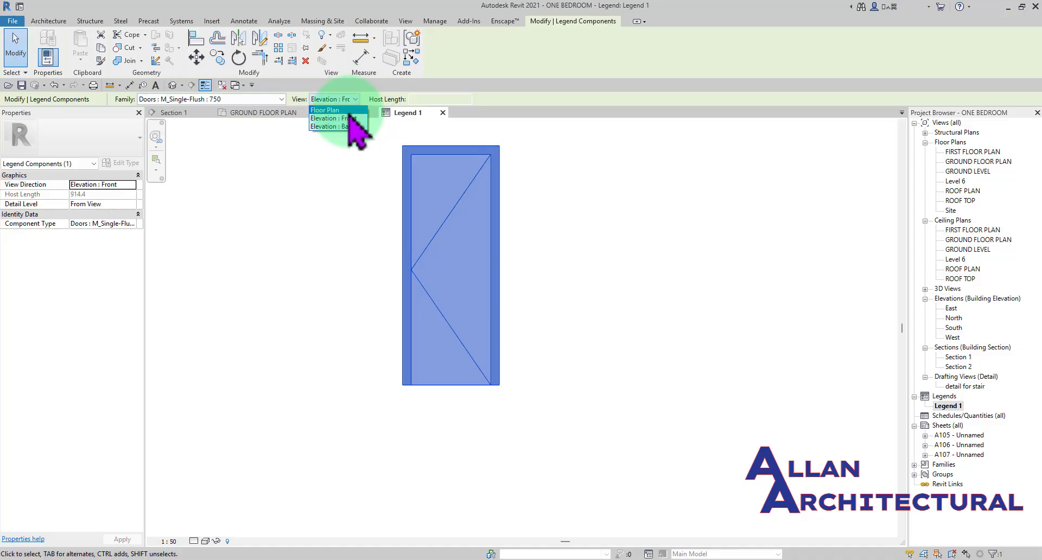
pyautogui.click(357, 110)
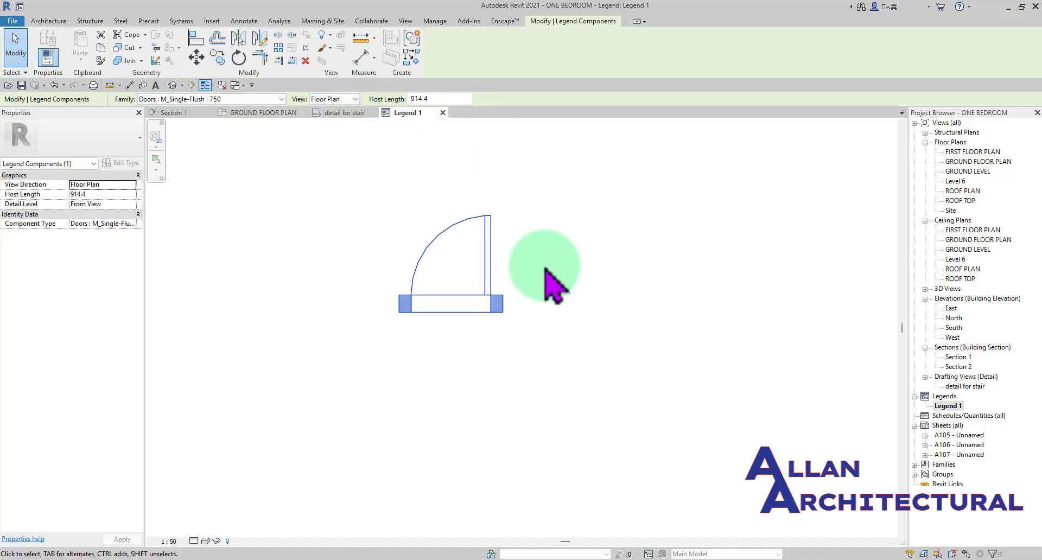
# - Set the host length of the door plan component to 1500
pyautogui.scroll(3, 640, 293)
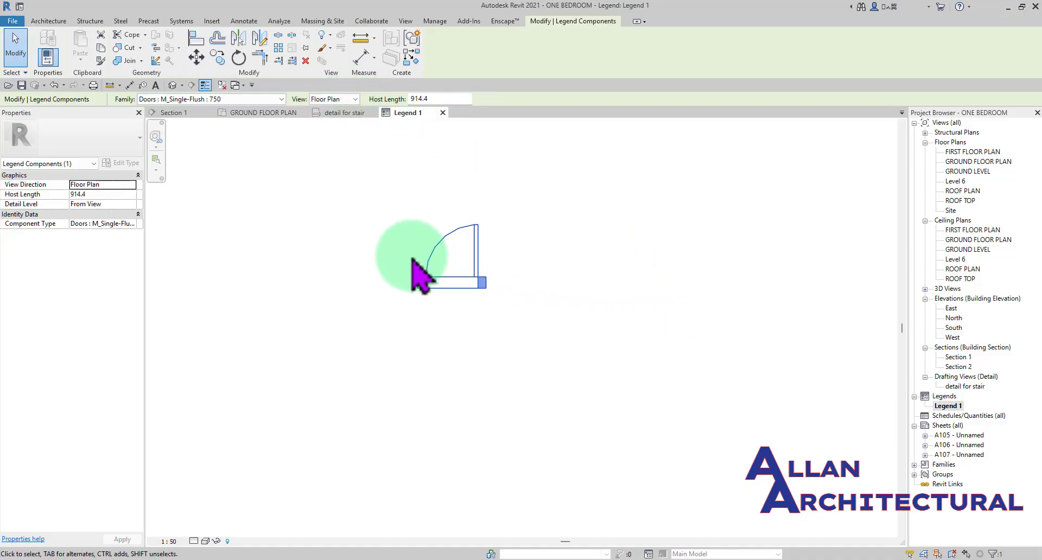
pyautogui.scroll(2, 421, 260)
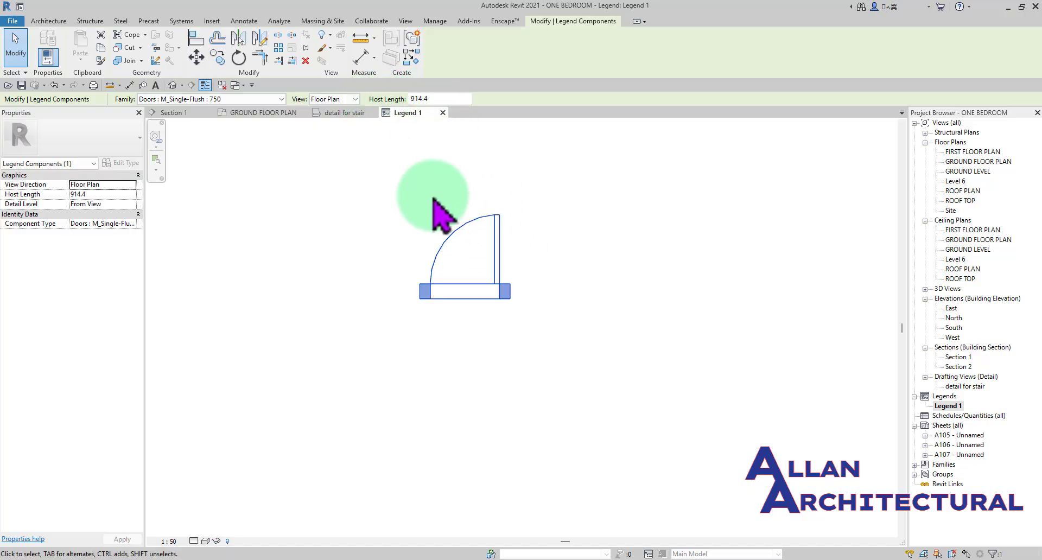
pyautogui.moveTo(437, 100); pyautogui.dragTo(404, 100)
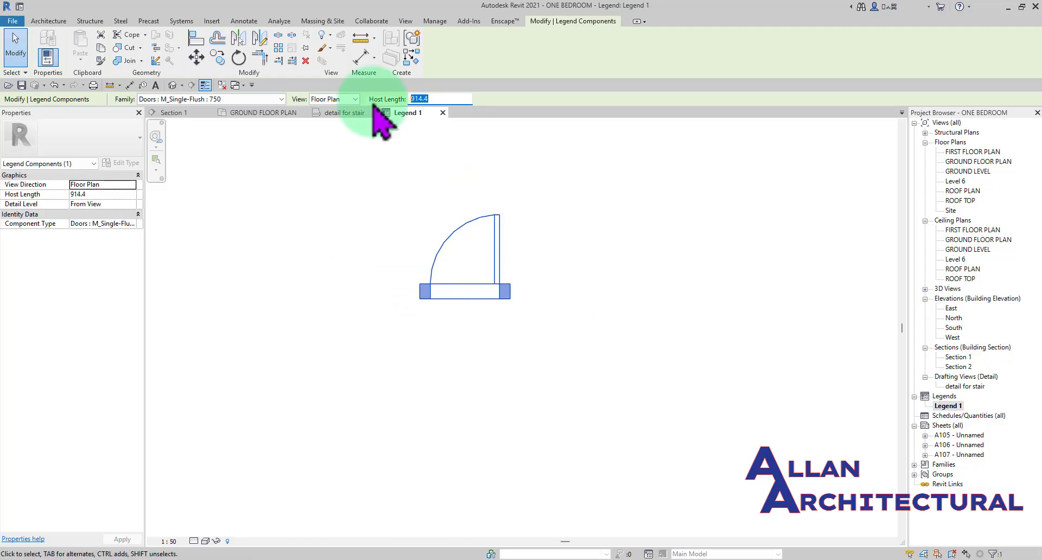
pyautogui.moveTo(436, 99); pyautogui.dragTo(407, 99)
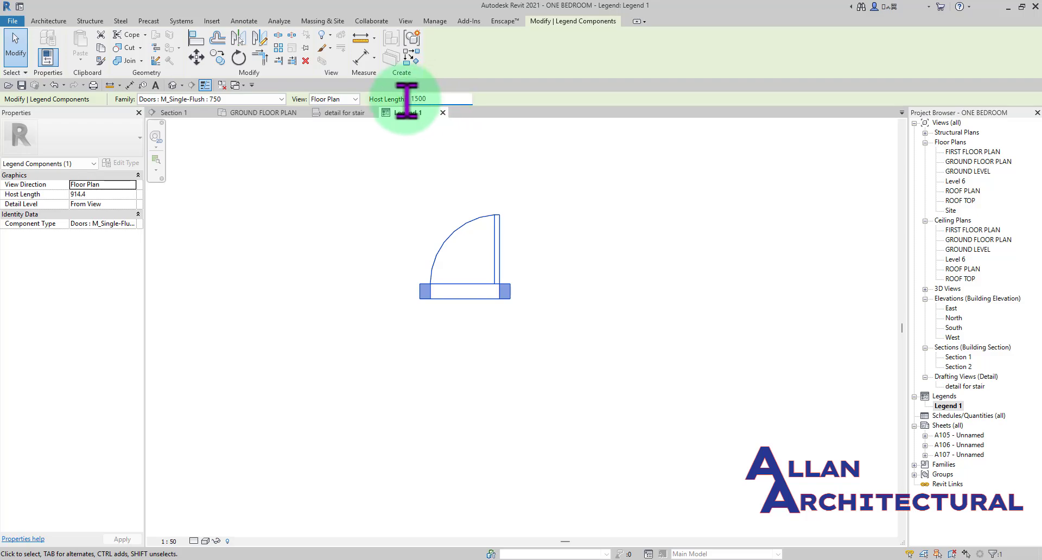
pyautogui.write('1500')
pyautogui.press('Return')
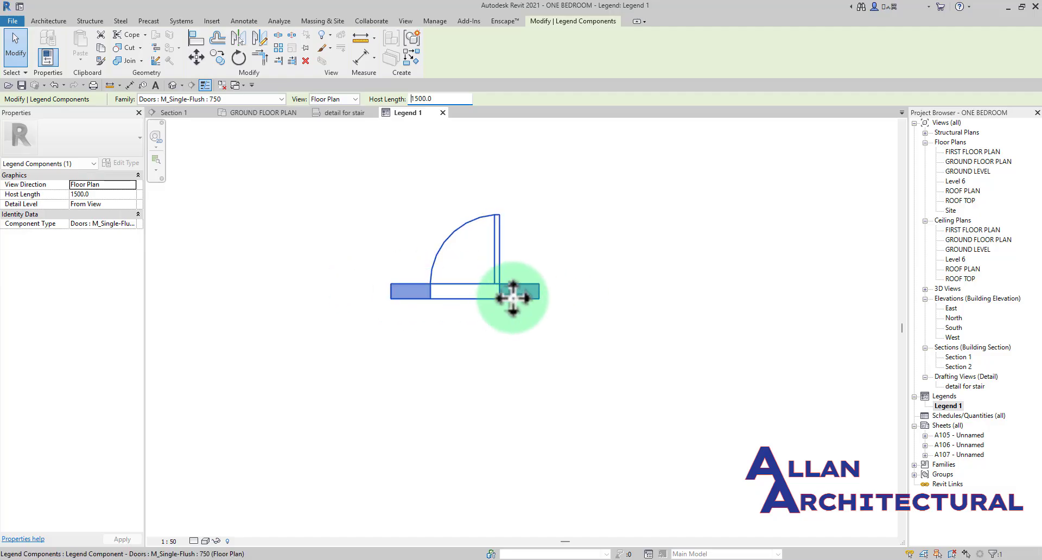
pyautogui.click(557, 271)
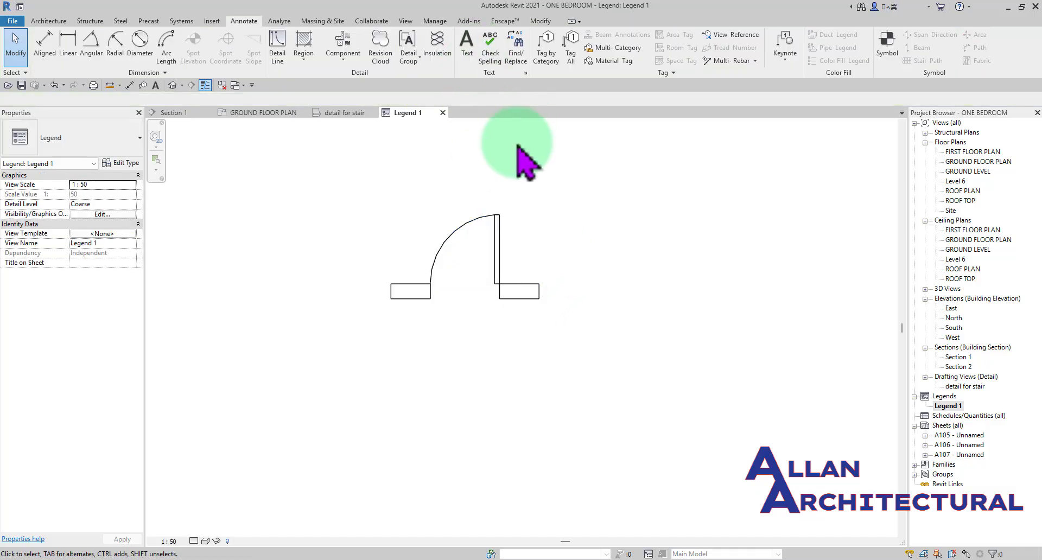
pyautogui.click(475, 242)
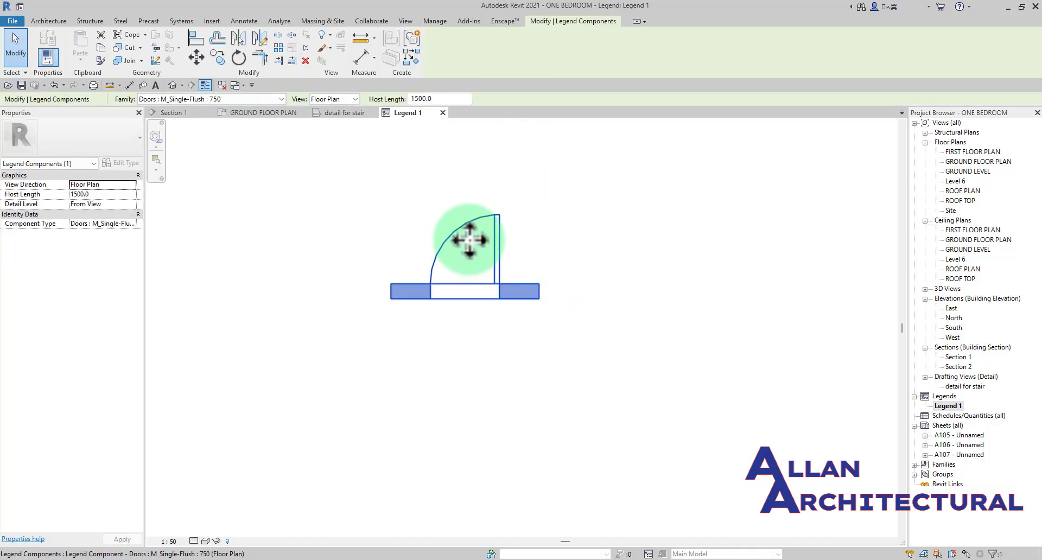
pyautogui.click(582, 265)
# - Save the project and draw a thin detail-line rectangle about 7100 by 5100 around the door plan, leaving empty space below and beside it
pyautogui.scroll(-3, 582, 266)
pyautogui.moveTo(582, 266)
pyautogui.mouseDown(button='middle')
pyautogui.moveTo(585, 291)
pyautogui.moveTo(478, 226)
pyautogui.mouseUp(button='middle')
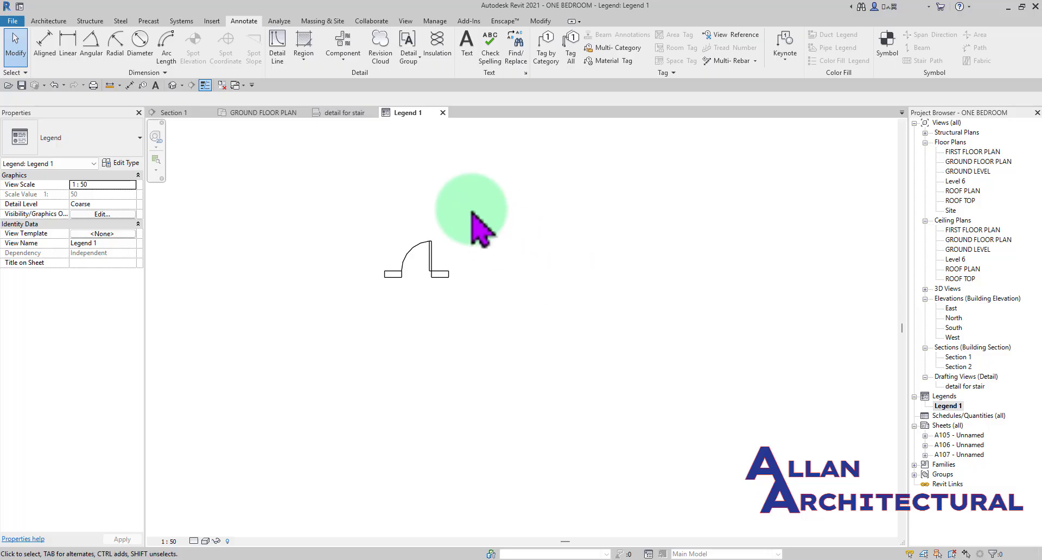
pyautogui.click(302, 54)
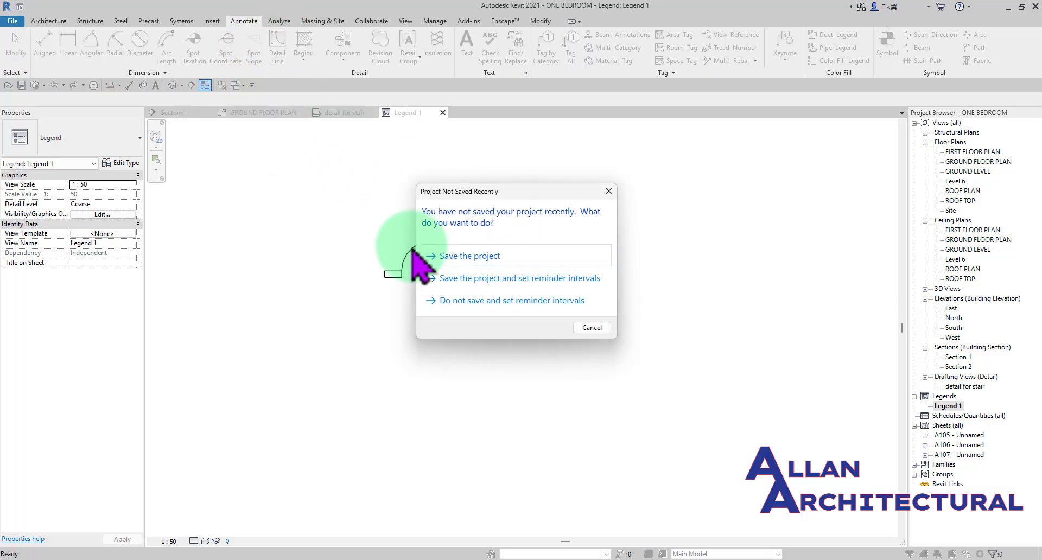
pyautogui.click(475, 257)
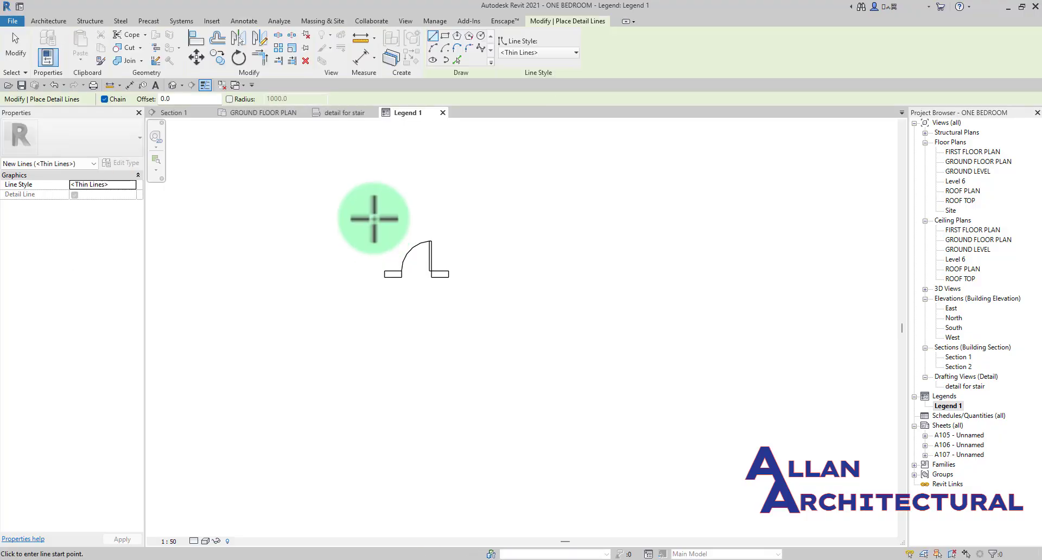
pyautogui.click(444, 36)
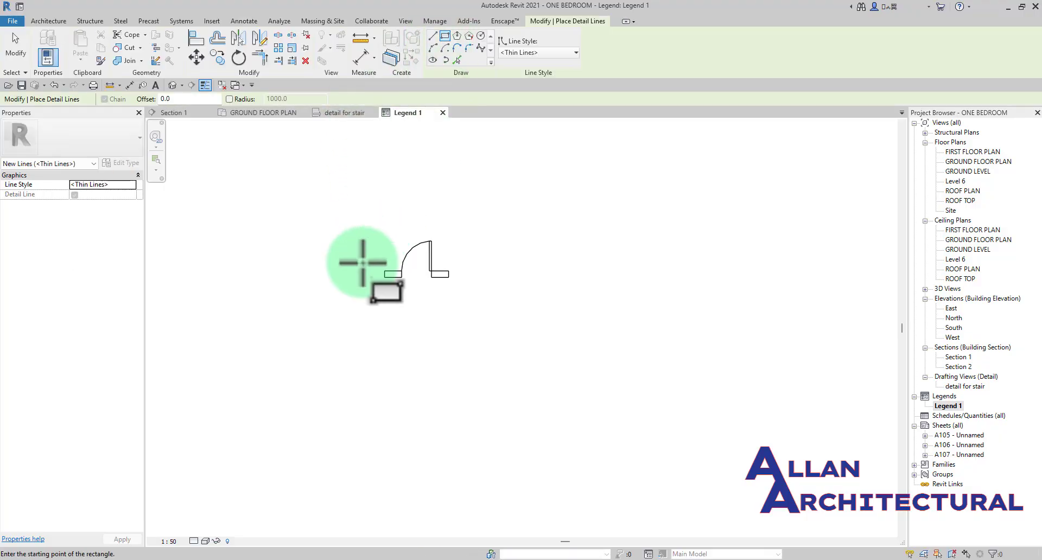
pyautogui.click(366, 218)
pyautogui.click(694, 433)
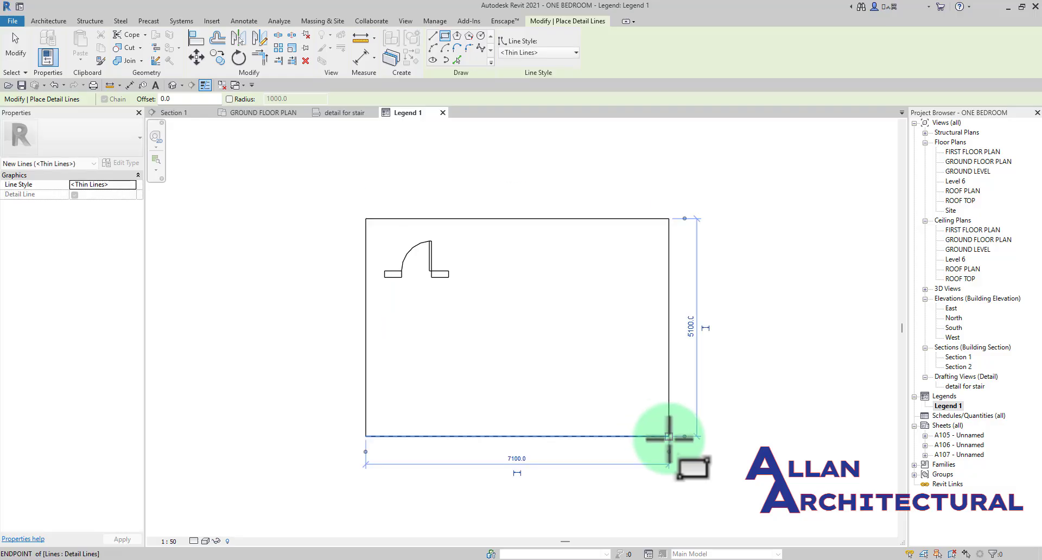
pyautogui.press('Escape')
pyautogui.press('Escape')
# - Place a Doors : M_Single-Flush : 750 legend component in Elevation : Front view, aligned directly below the door plan
pyautogui.scroll(2, 444, 279)
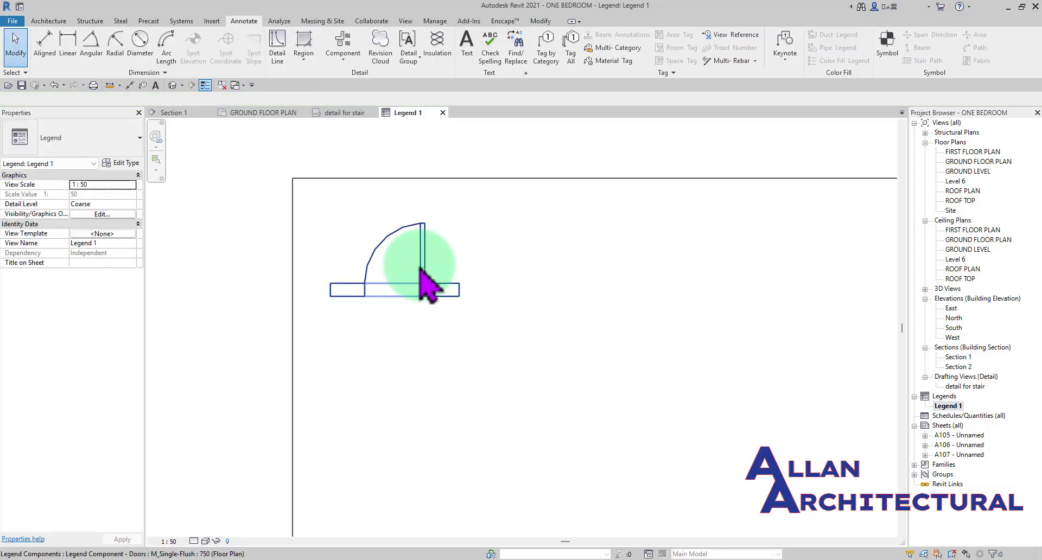
pyautogui.click(350, 43)
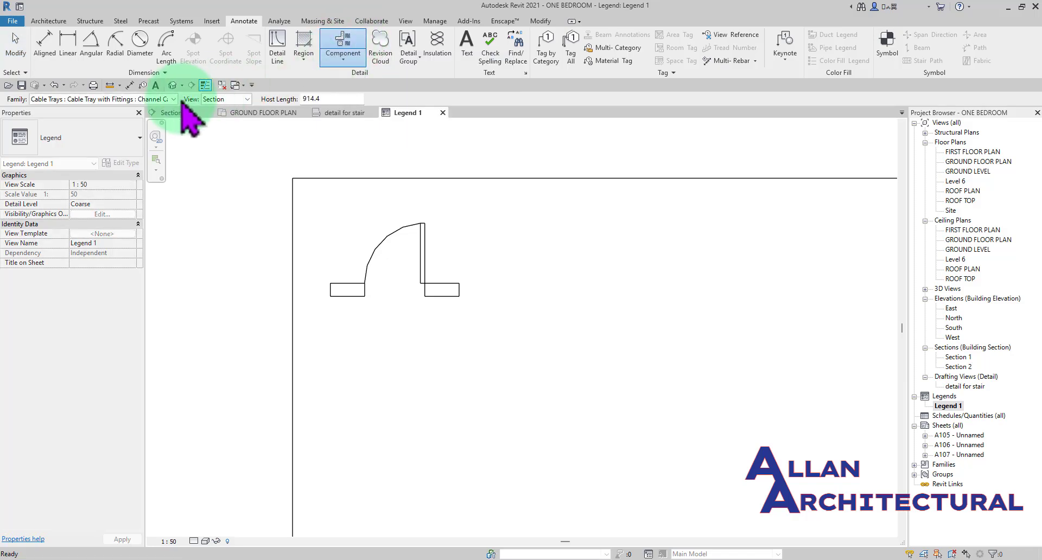
pyautogui.click(172, 98)
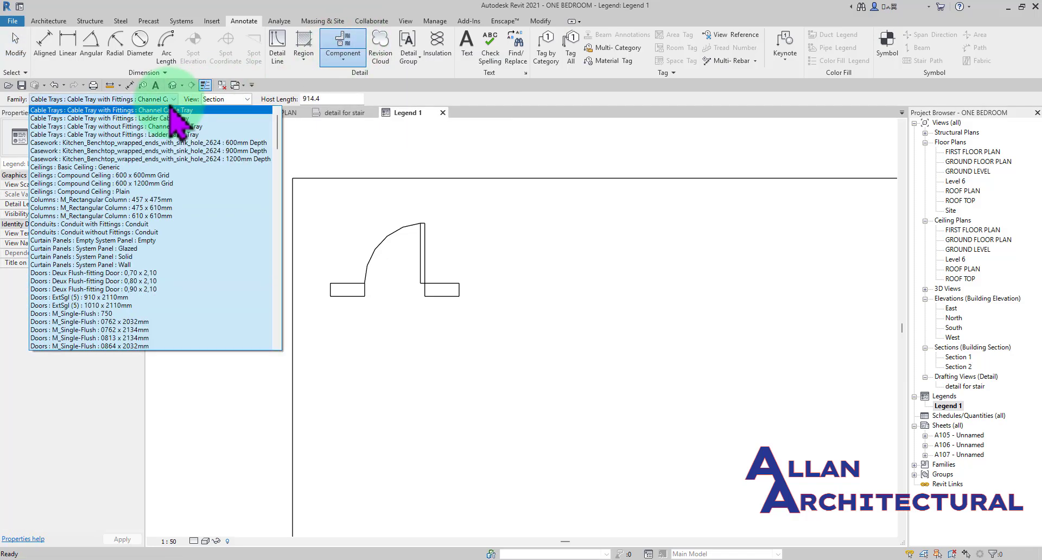
pyautogui.click(131, 314)
pyautogui.click(234, 99)
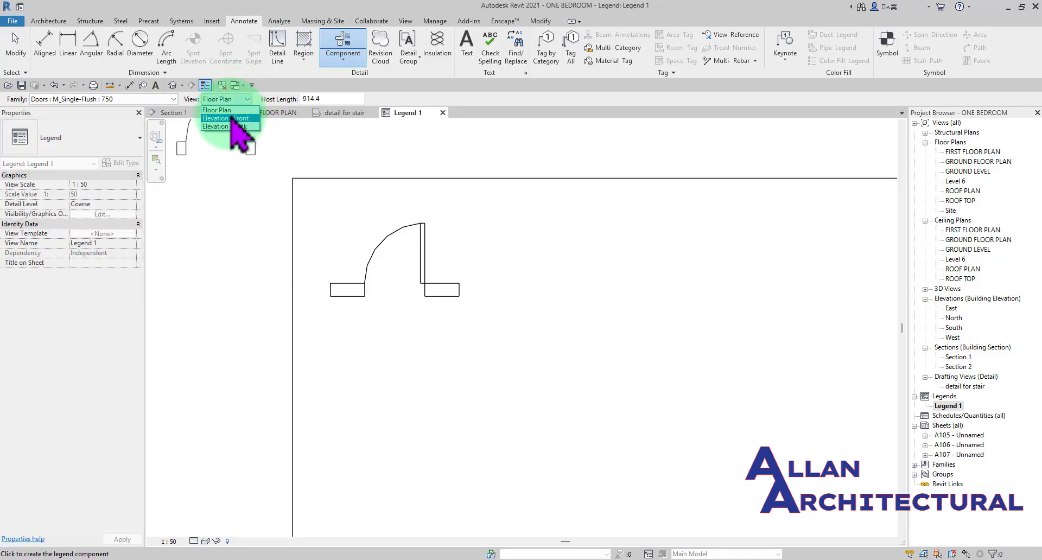
pyautogui.click(232, 118)
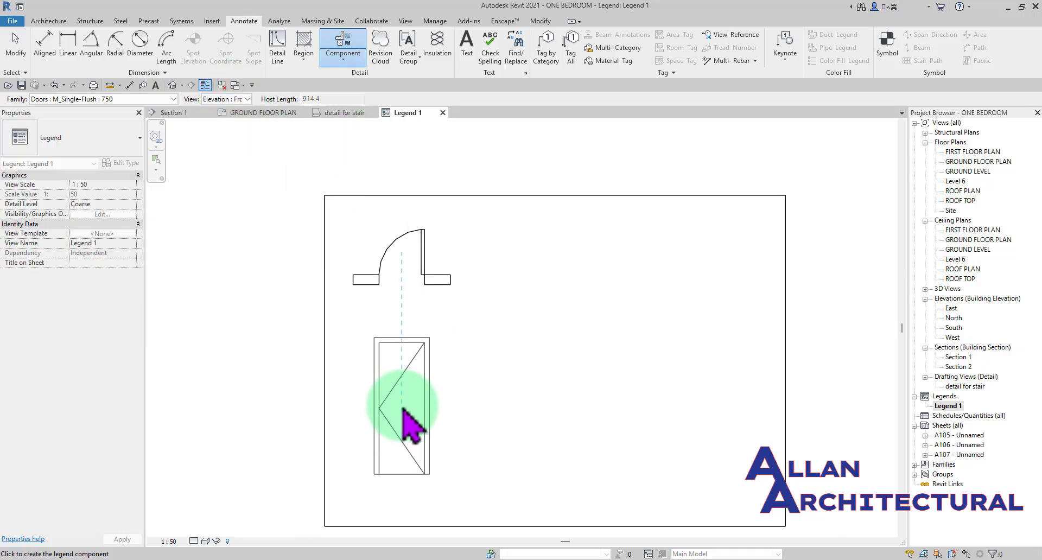
pyautogui.click(401, 410)
pyautogui.press('Escape')
# - Add the text note "door" beside the door plan inside the rectangle, using the 2.5mm Arial 2 text type
pyautogui.scroll(2, 414, 245)
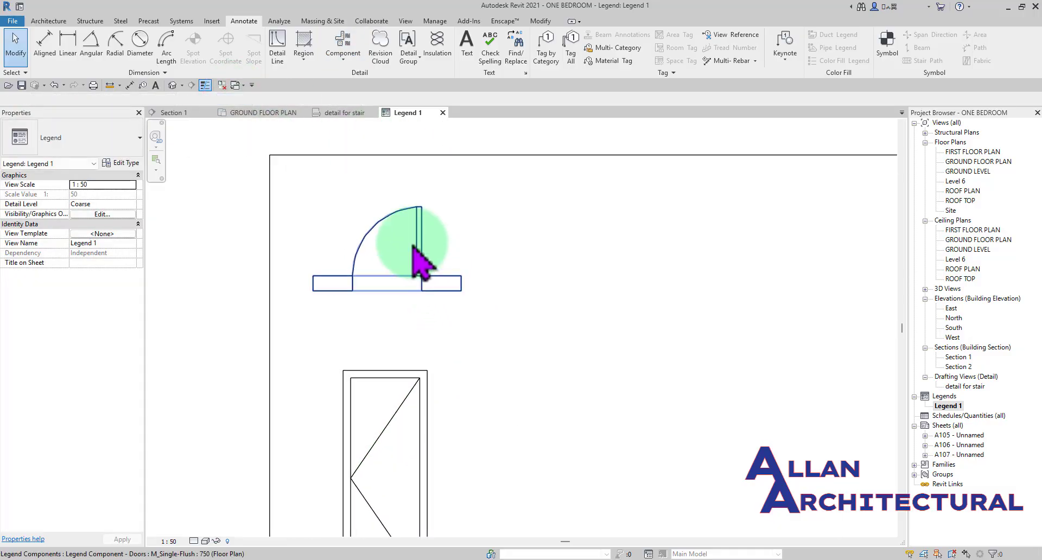
pyautogui.scroll(-3, 456, 250)
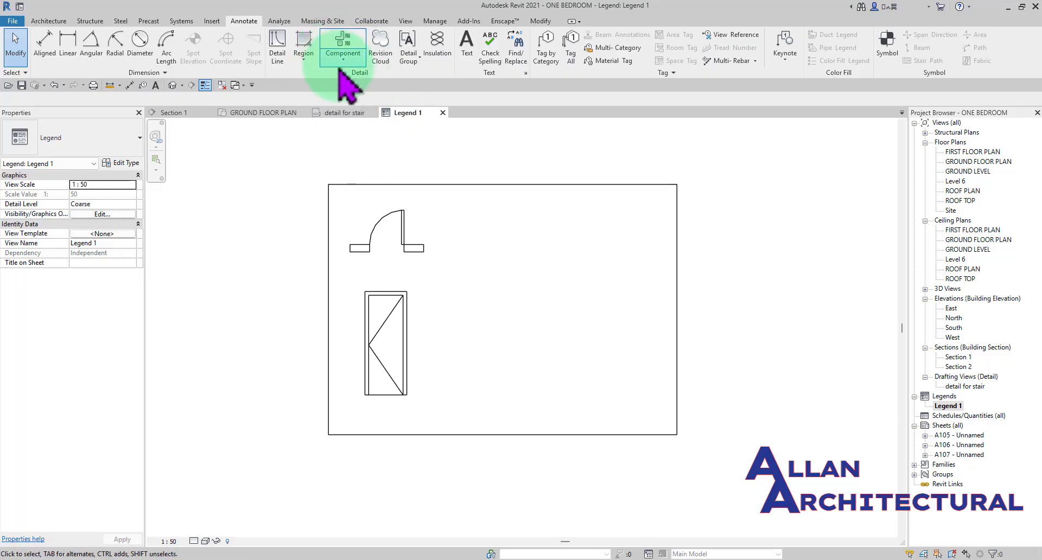
pyautogui.click(467, 47)
pyautogui.scroll(3, 425, 162)
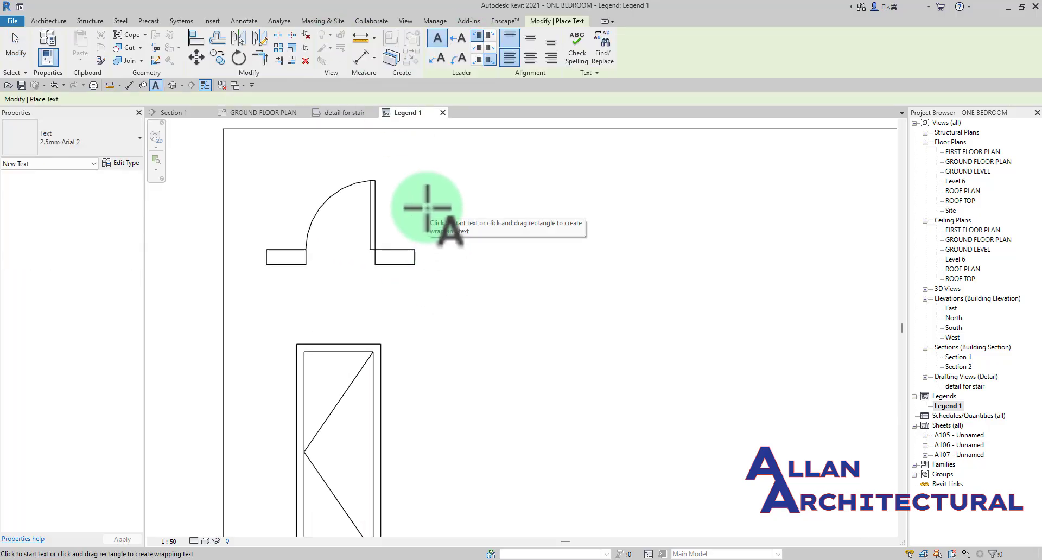
pyautogui.click(419, 199)
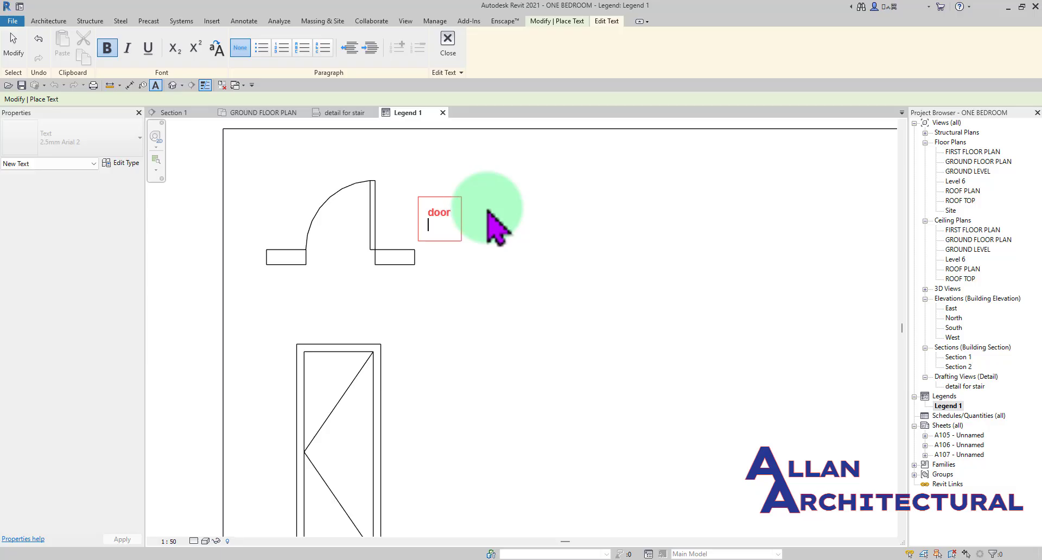
pyautogui.click(488, 209)
pyautogui.scroll(-6, 497, 304)
pyautogui.press('Escape')
pyautogui.press('Escape')
pyautogui.scroll(4, 518, 291)
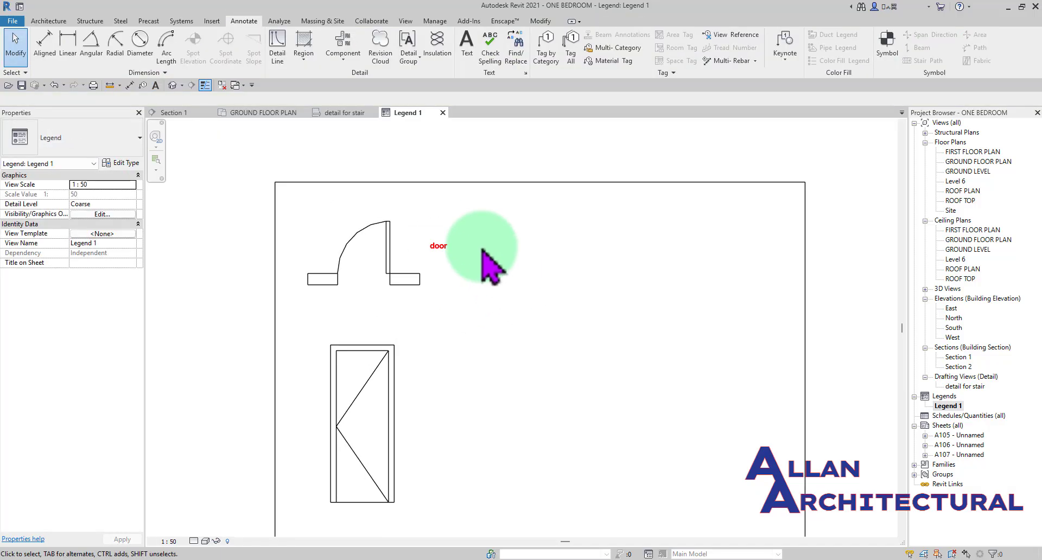
# - Examine the door legend and the types of legend view that can be created in the project
pyautogui.scroll(-1, 591, 309)
pyautogui.scroll(-2, 591, 308)
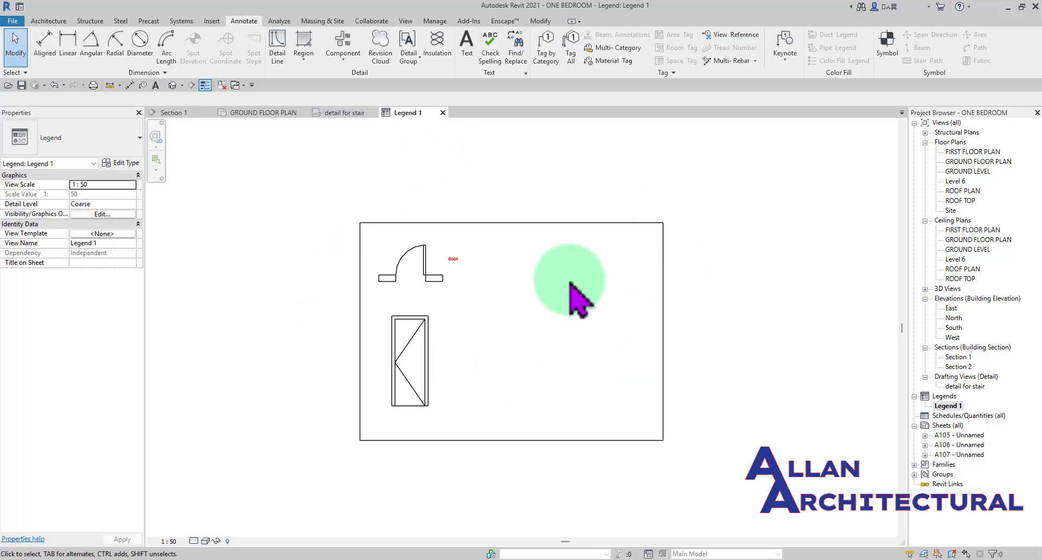
pyautogui.scroll(2, 461, 271)
pyautogui.scroll(1, 478, 282)
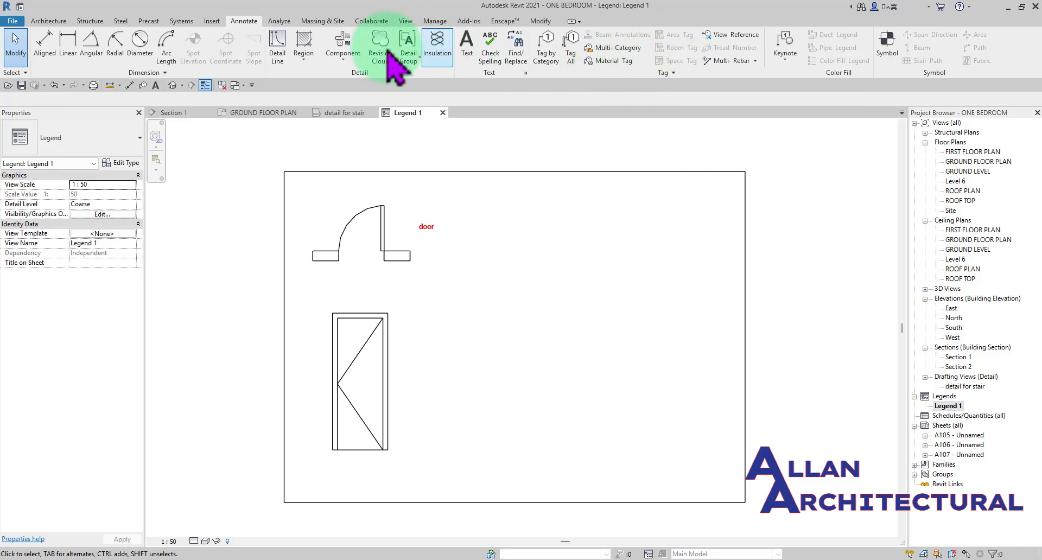
pyautogui.click(406, 21)
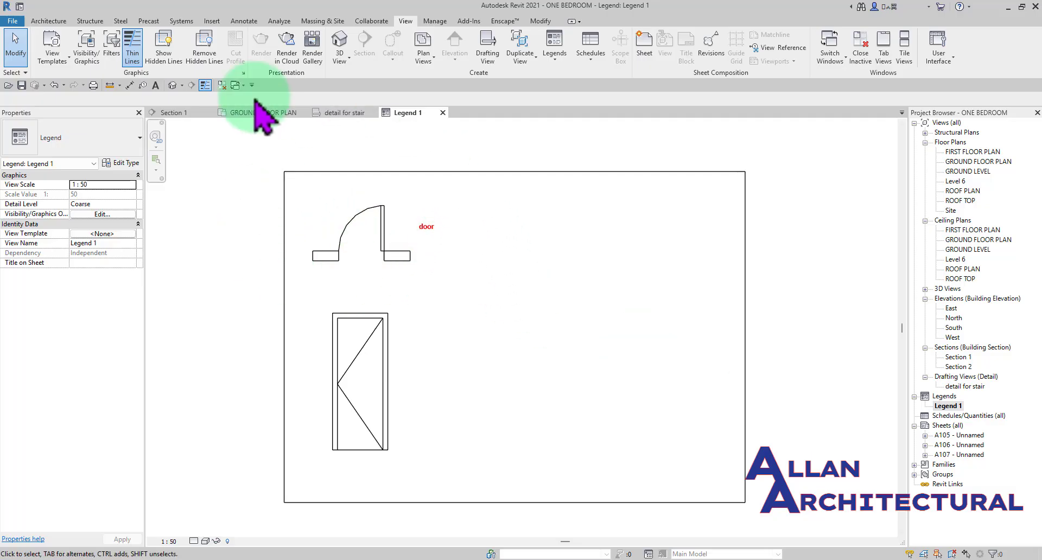
pyautogui.click(561, 52)
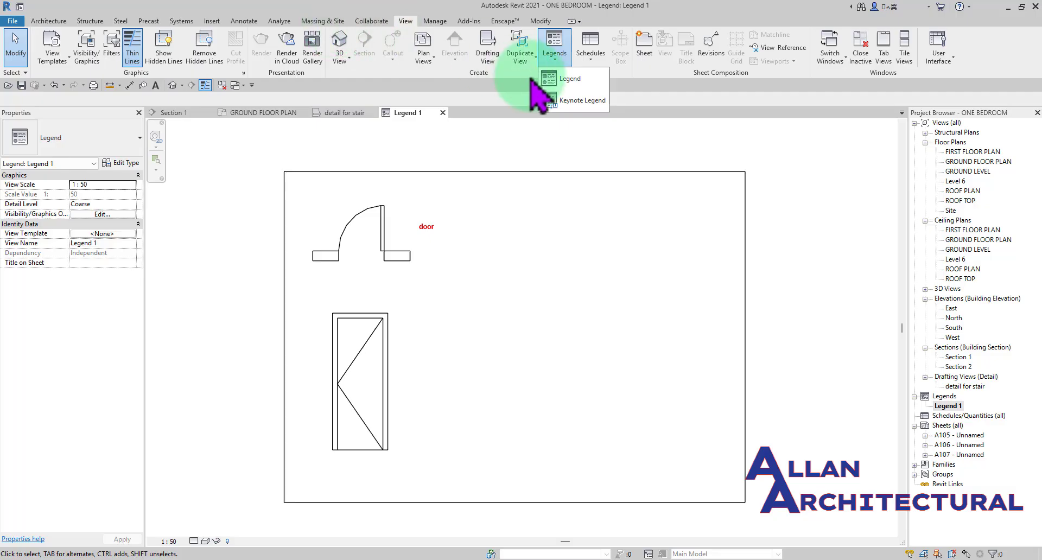
pyautogui.click(532, 197)
# - Start a legend component and examine which families it can use, from doors and floors through planting to walls and windows
pyautogui.click(242, 22)
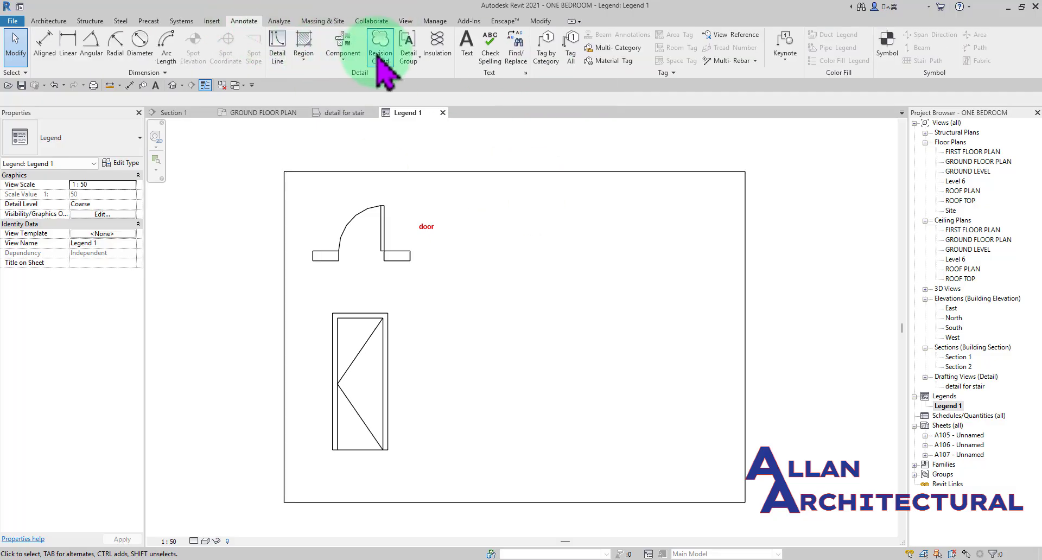
pyautogui.click(345, 40)
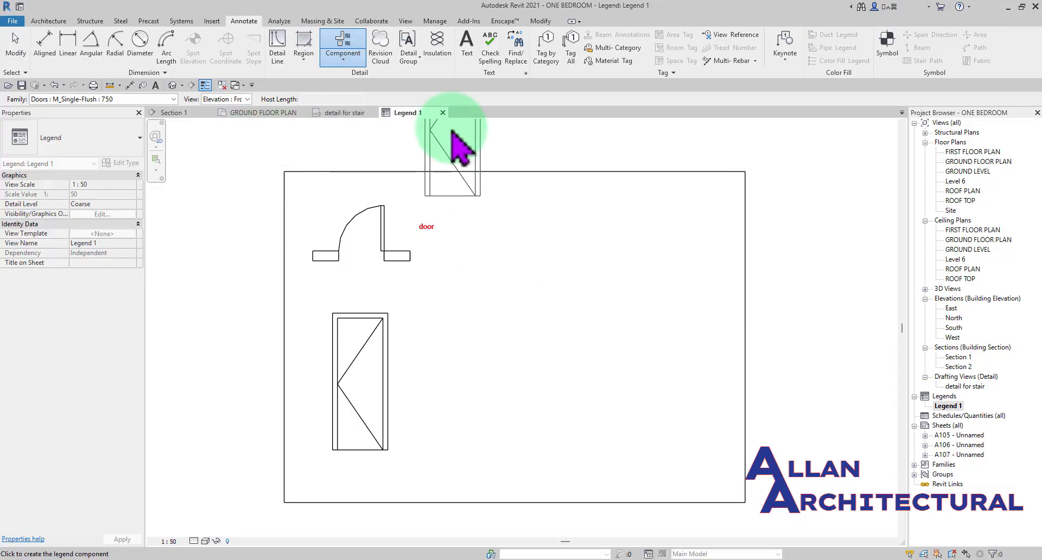
pyautogui.click(173, 99)
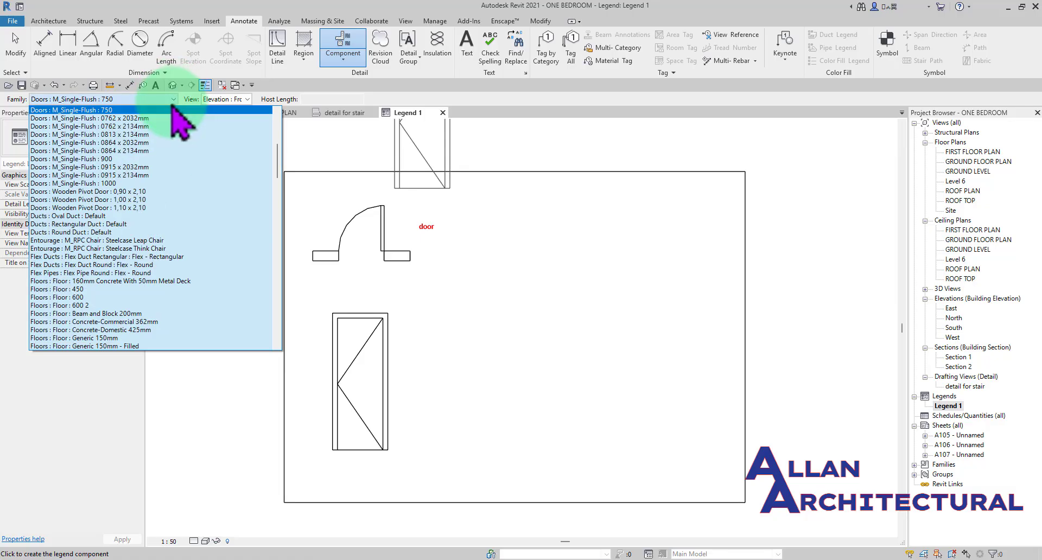
pyautogui.scroll(-15, 130, 228)
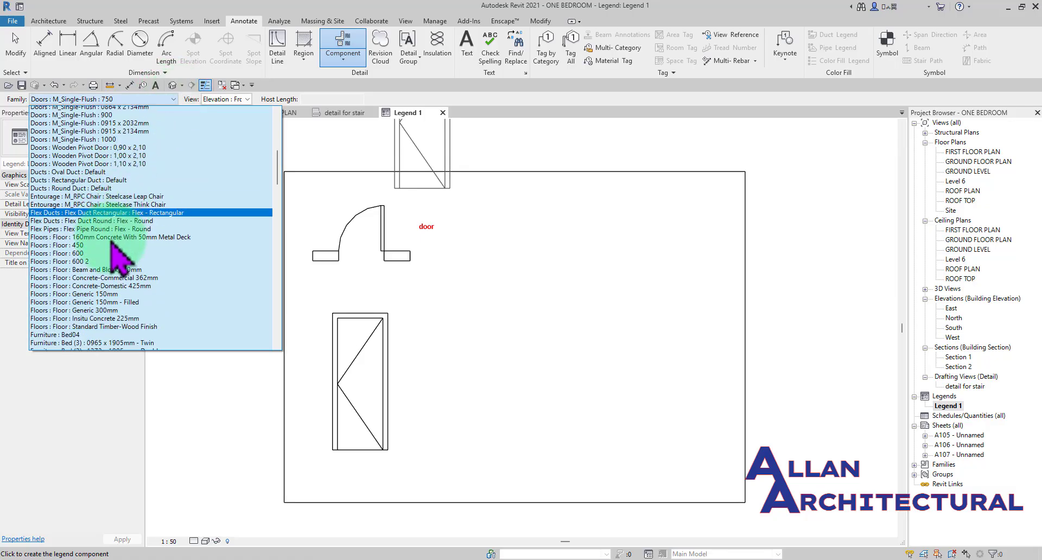
pyautogui.scroll(-12, 139, 223)
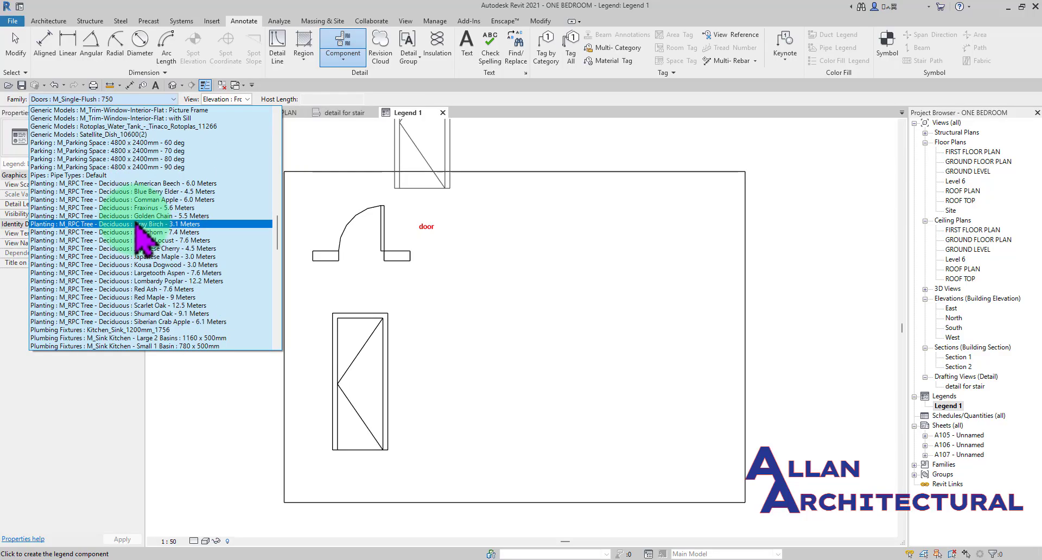
pyautogui.scroll(6, 132, 226)
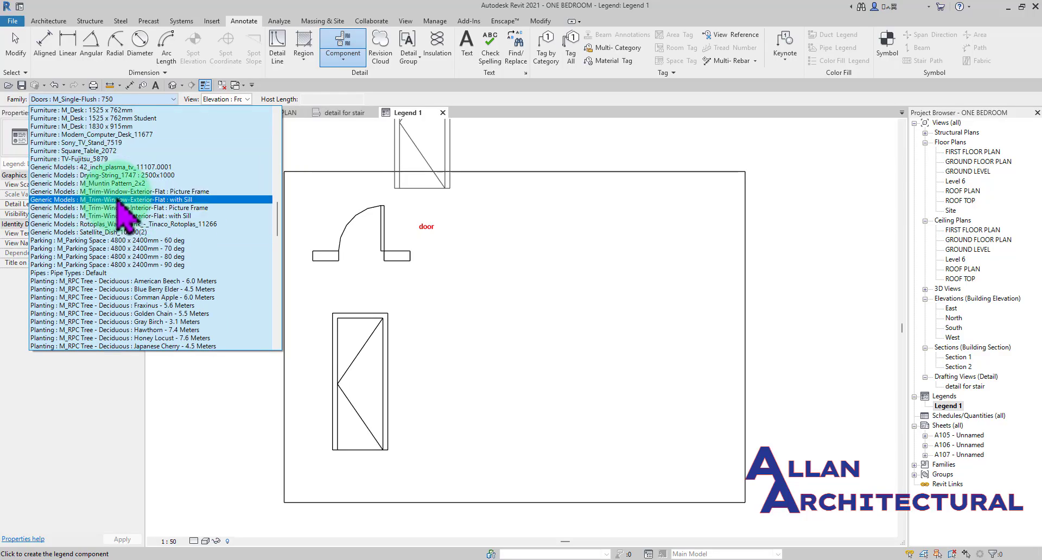
pyautogui.scroll(-10, 152, 217)
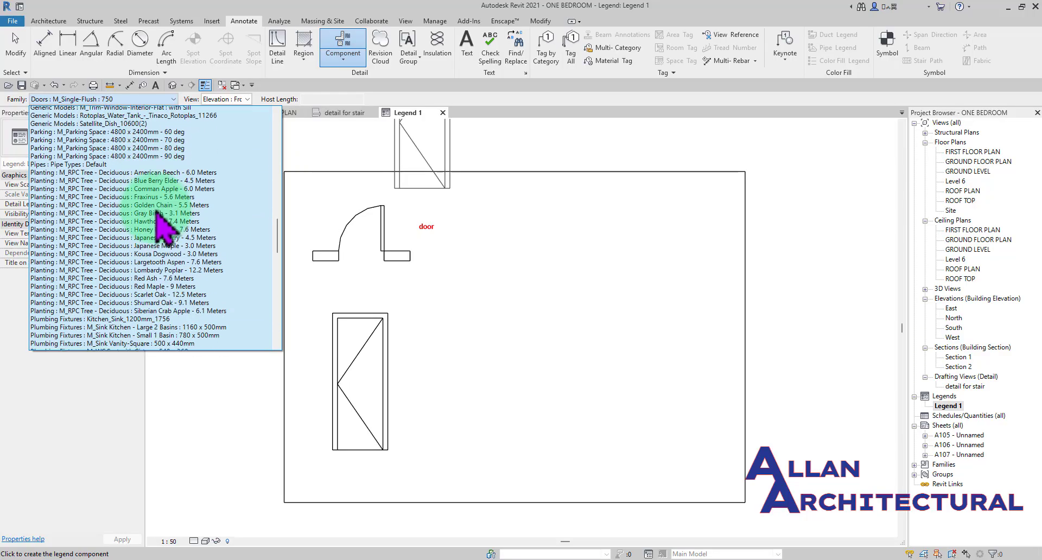
pyautogui.scroll(-15, 160, 215)
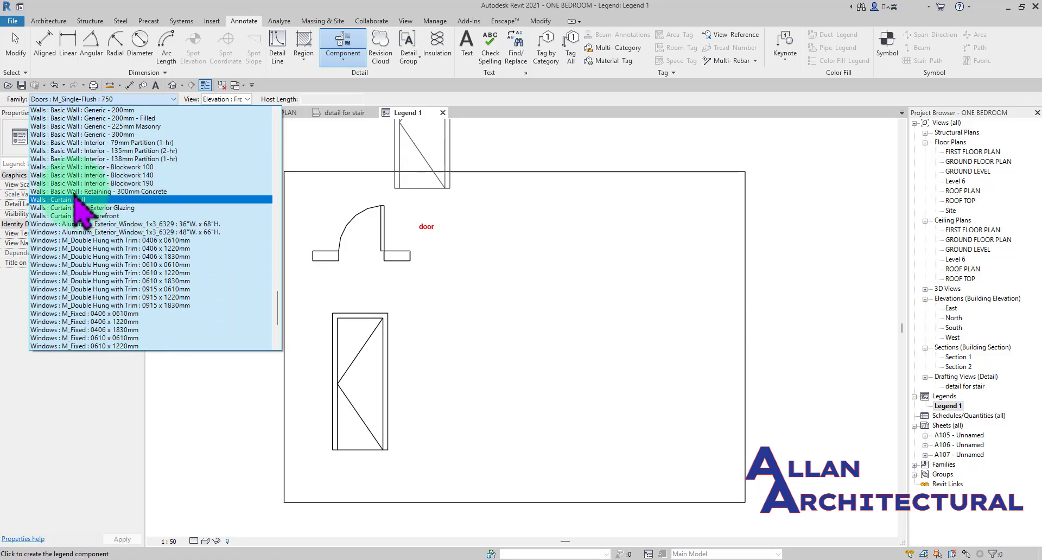
pyautogui.scroll(-5, 122, 195)
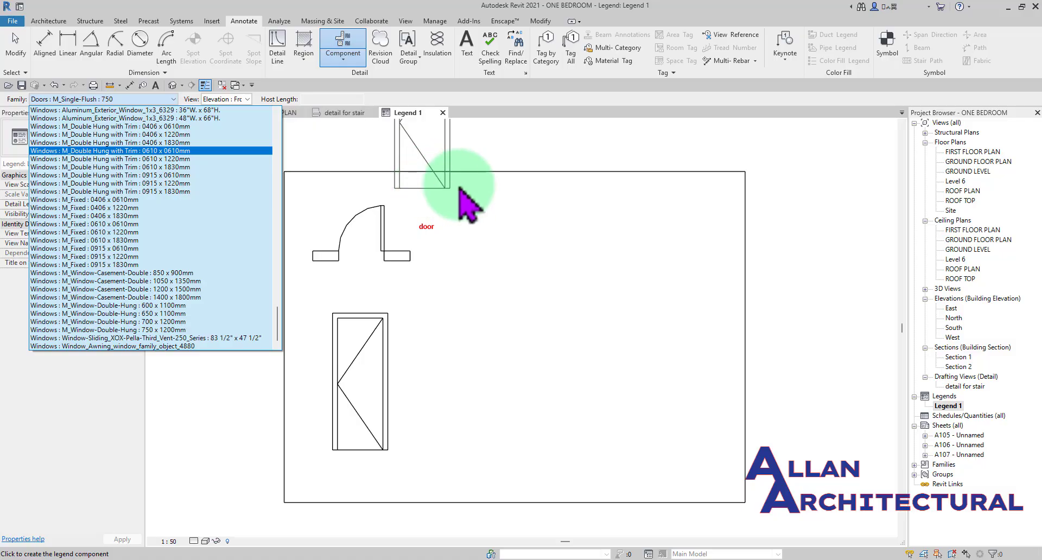
# - Place a second Doors : M_Single-Flush : 750 front elevation in the empty space beside the existing door symbols, inside the rectangle
pyautogui.click(483, 203)
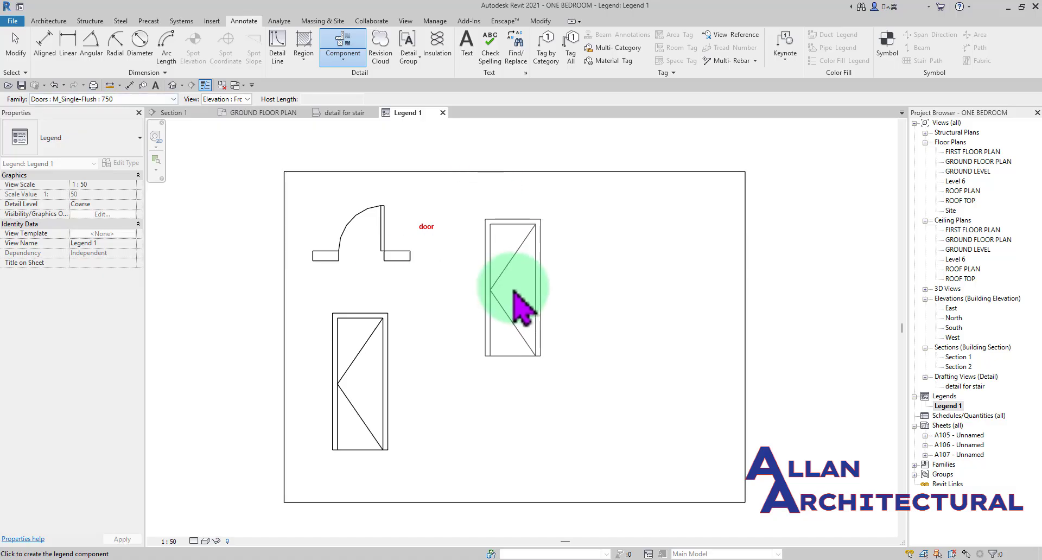
pyautogui.click(565, 299)
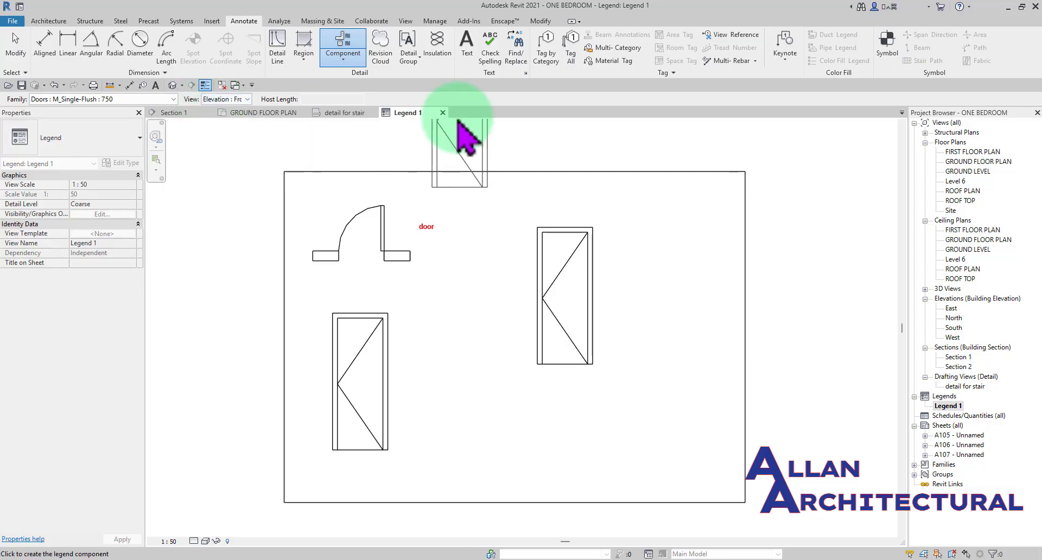
pyautogui.press('Escape')
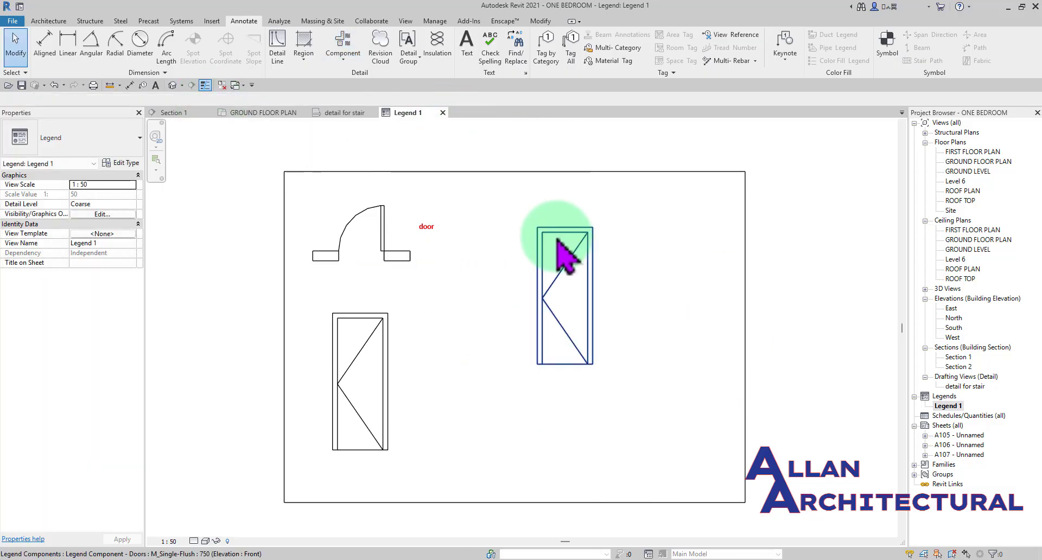
pyautogui.scroll(-2, 478, 268)
pyautogui.moveTo(477, 254)
pyautogui.mouseDown(button='middle')
pyautogui.moveTo(442, 253)
pyautogui.moveTo(477, 250)
pyautogui.mouseUp(button='middle')
pyautogui.moveTo(508, 282); pyautogui.dragTo(530, 282, button='middle')
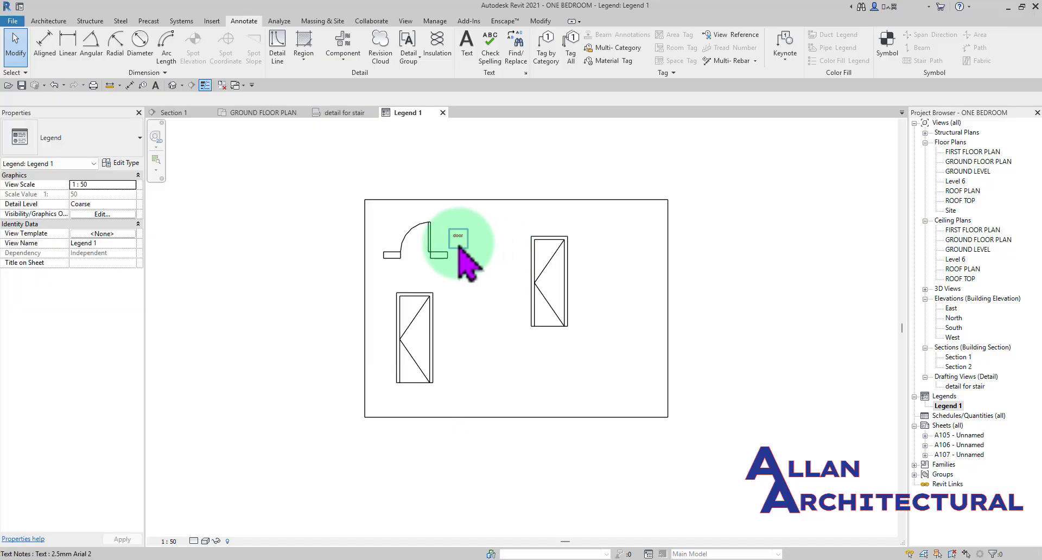
pyautogui.scroll(4, 451, 240)
pyautogui.scroll(-3, 511, 229)
pyautogui.moveTo(540, 233); pyautogui.dragTo(497, 232, button='middle')
pyautogui.moveTo(527, 262); pyautogui.dragTo(515, 263, button='middle')
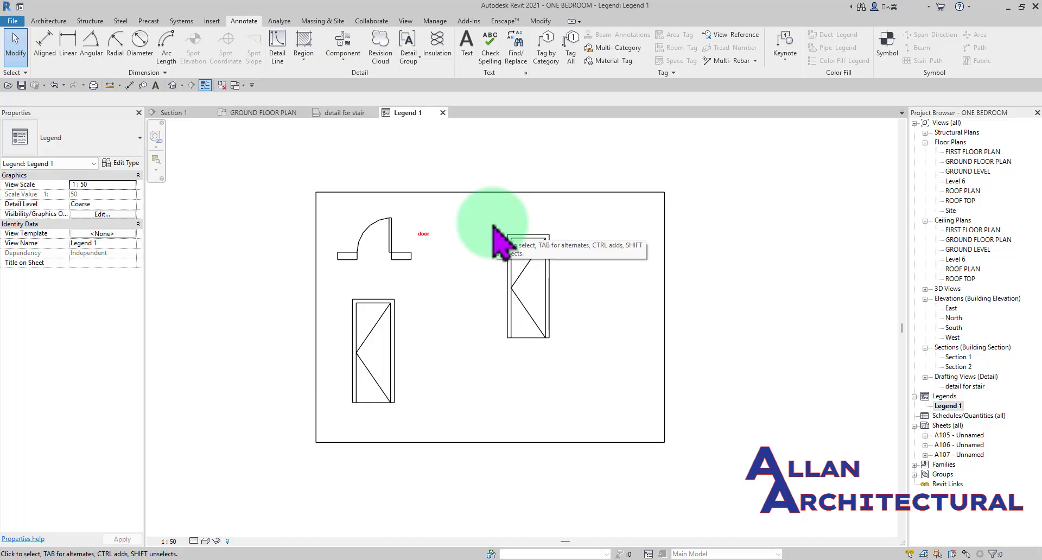